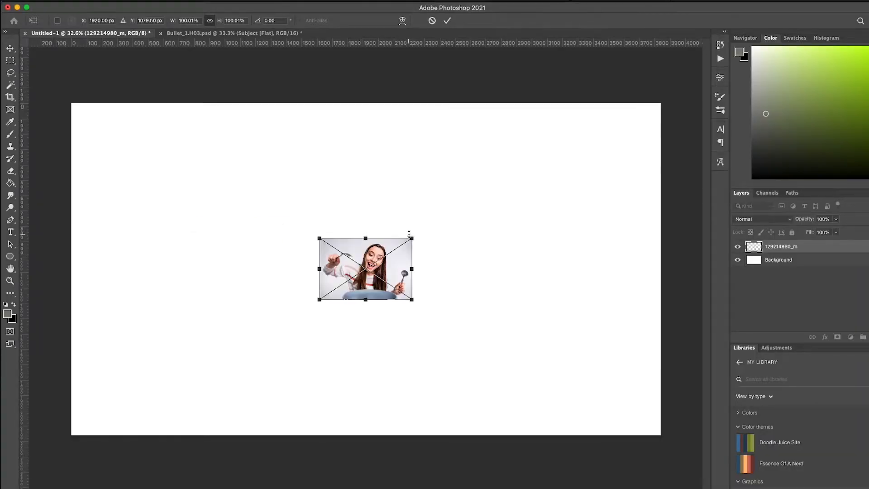
Enlarge the placed photo of the woman to fill most of the canvas, and duplicate its layer.
drag(415, 236, 578, 153)
key(Return)
key(ctrl+j)
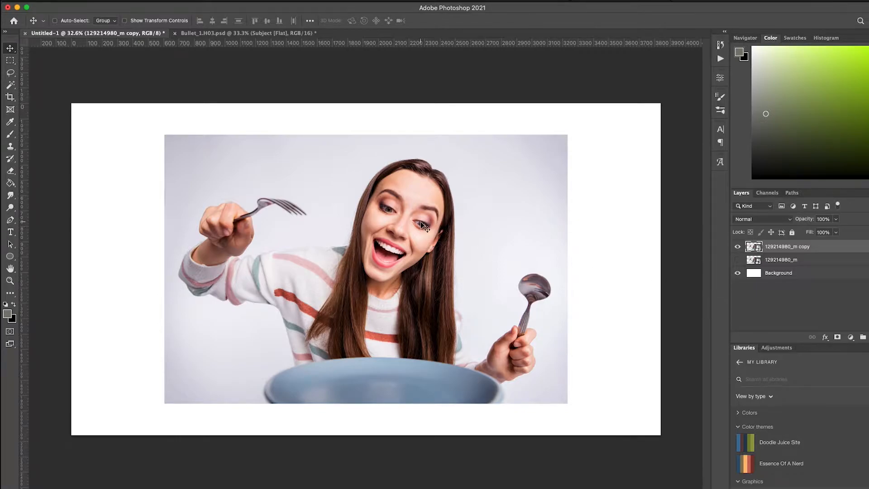
Draw a freehand lasso selection around the eye and eyelid on the image's right side of the face.
scroll(428, 221, up, 6)
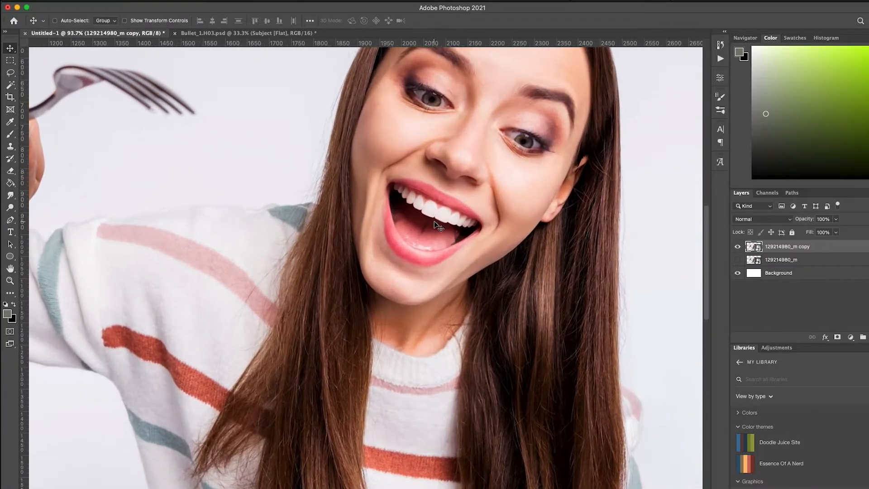
scroll(463, 300, down, 4)
scroll(462, 300, right, 4)
scroll(462, 300, left, 1)
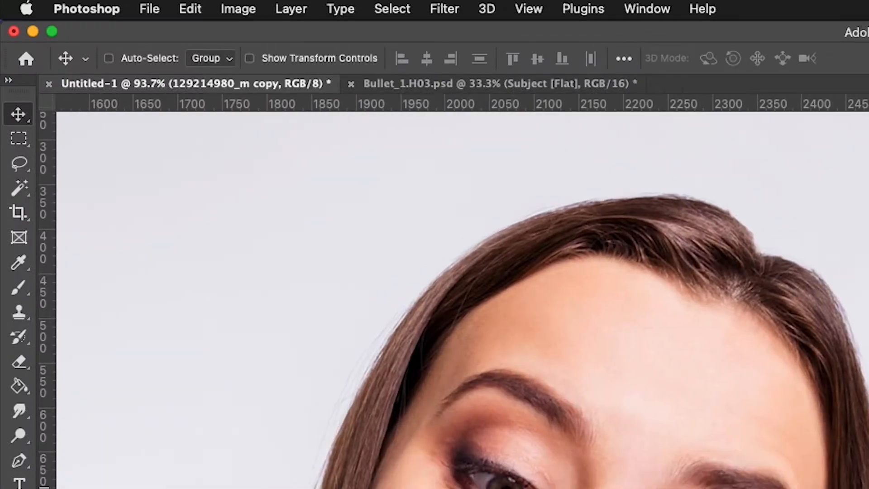
click(19, 164)
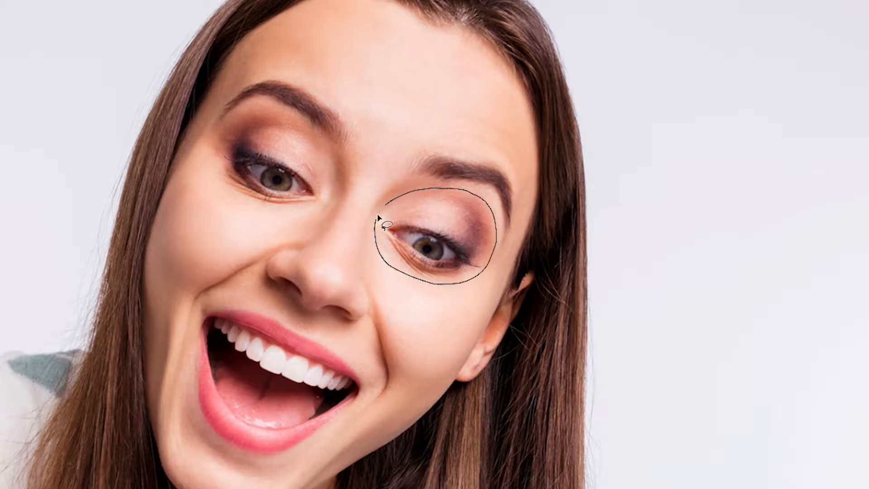
drag(400, 194, 397, 198)
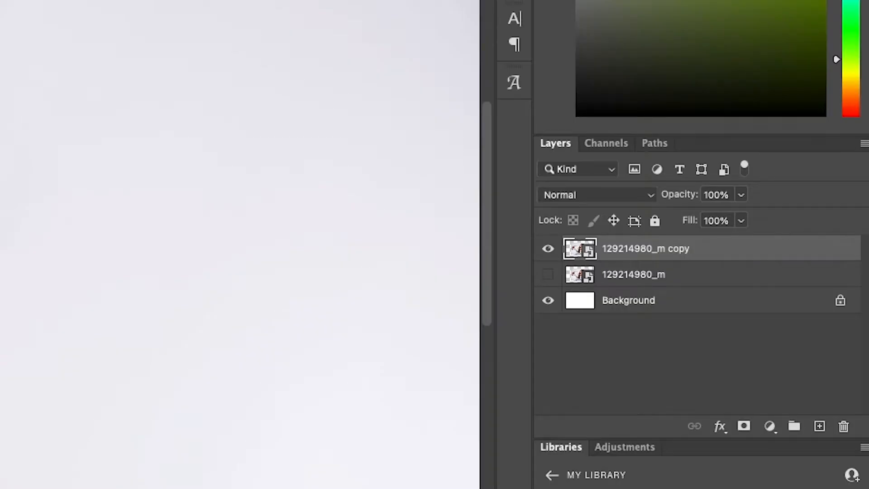
Copy the selected eye to a new layer, scale it up slightly and reposition it over the original eye.
key(super+j)
key(super+t)
drag(498, 195, 508, 189)
drag(445, 292, 464, 277)
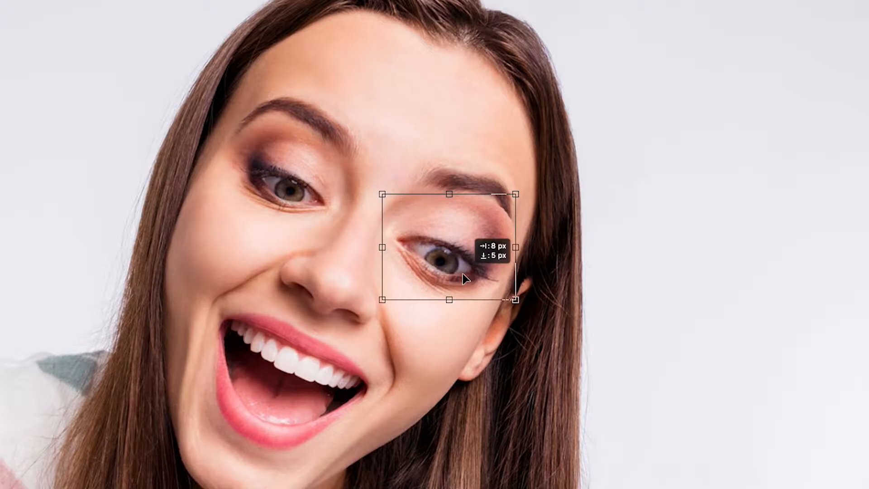
key(Return)
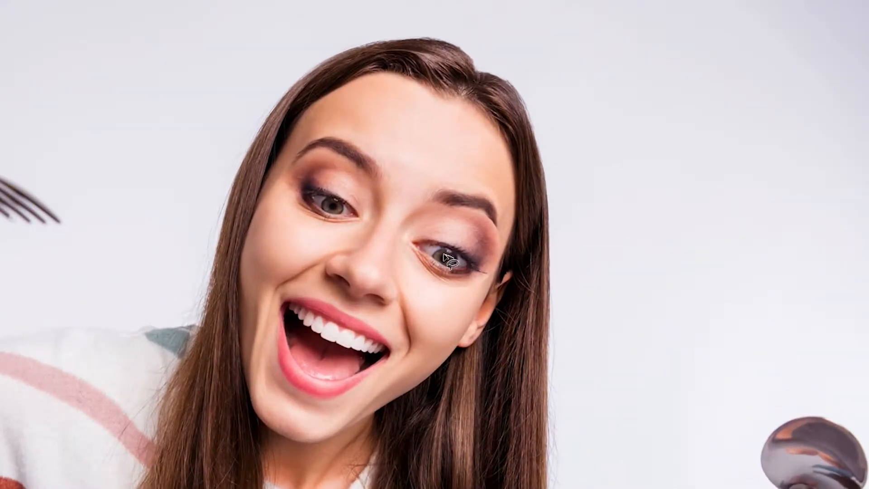
click(444, 255)
key(Return)
drag(461, 263, 468, 267)
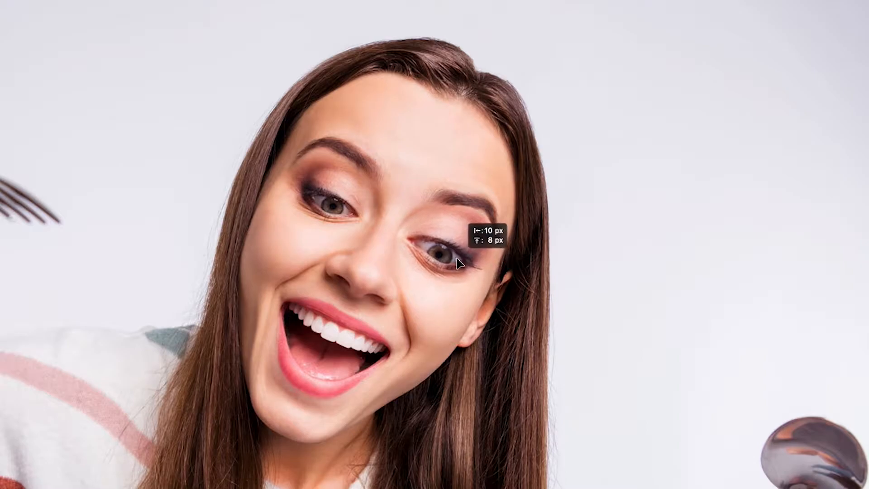
Draw a freehand lasso selection around the eye and eyelid on the image's left side of the face.
key(super+plus)
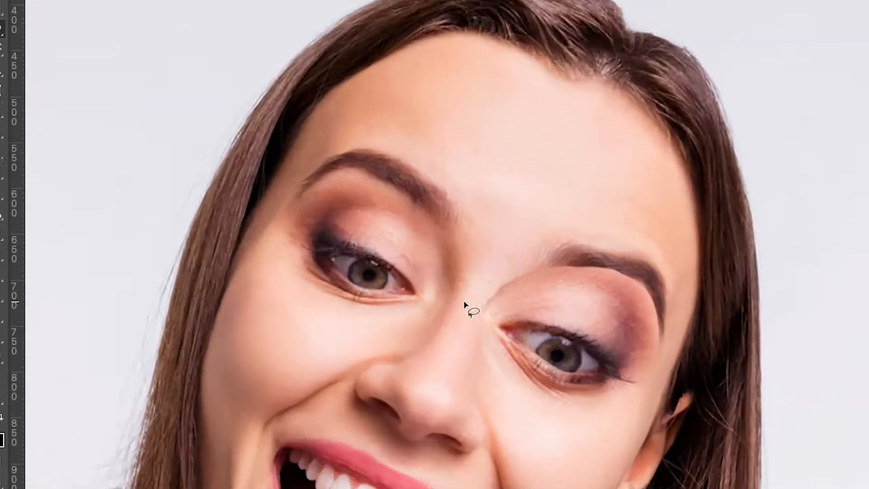
drag(419, 295, 421, 269)
drag(415, 301, 419, 297)
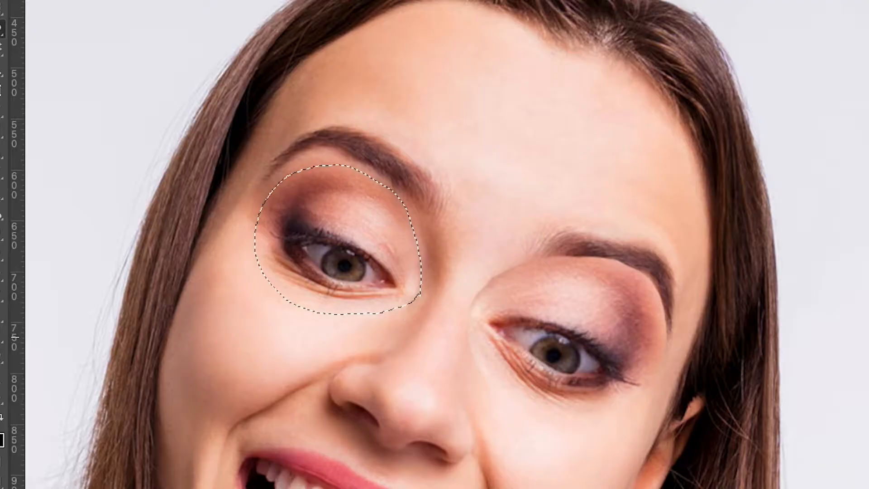
Copy the selected left-hand eye to its own layer, enlarge it slightly and align it over the original.
key(ctrl+j)
key(ctrl+t)
drag(372, 157, 380, 149)
drag(215, 299, 209, 303)
drag(351, 270, 343, 268)
key(Return)
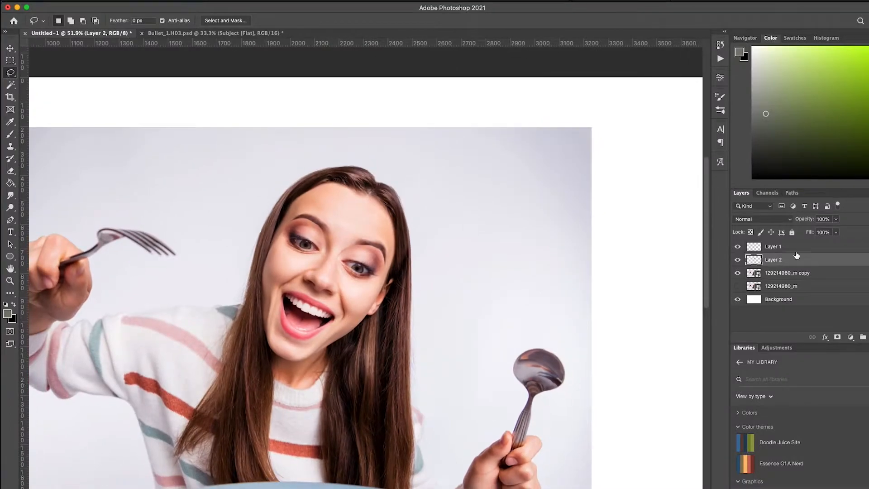
Nudge the eye on Layer 1 into a better position and scale it up a little more.
click(795, 249)
key(v)
drag(372, 275, 371, 274)
key(ctrl+t)
drag(392, 247, 396, 245)
key(Return)
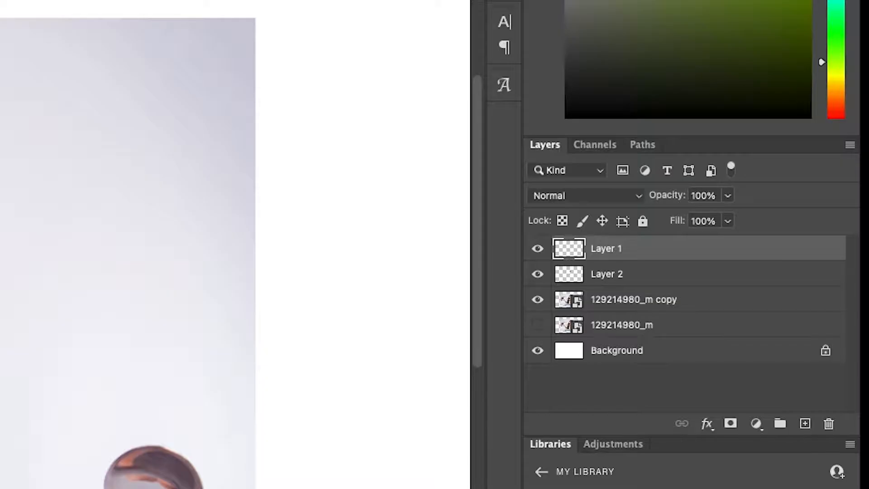
Add a layer mask to Layer 1 and ready a soft 67 px brush with 0% hardness for blending its edges.
click(731, 423)
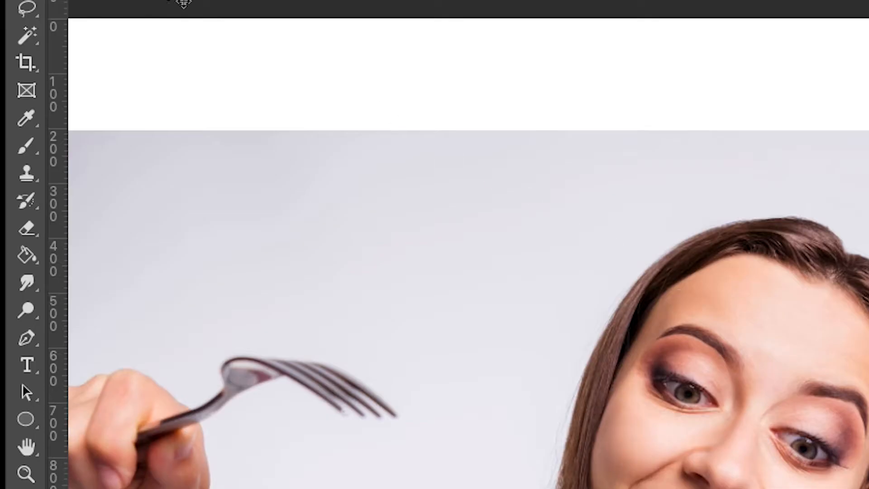
key(b)
click(151, 38)
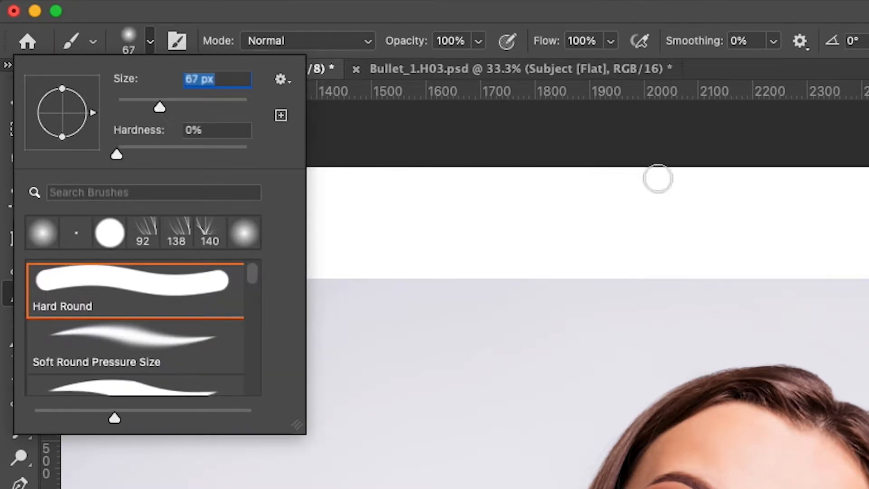
key(Return)
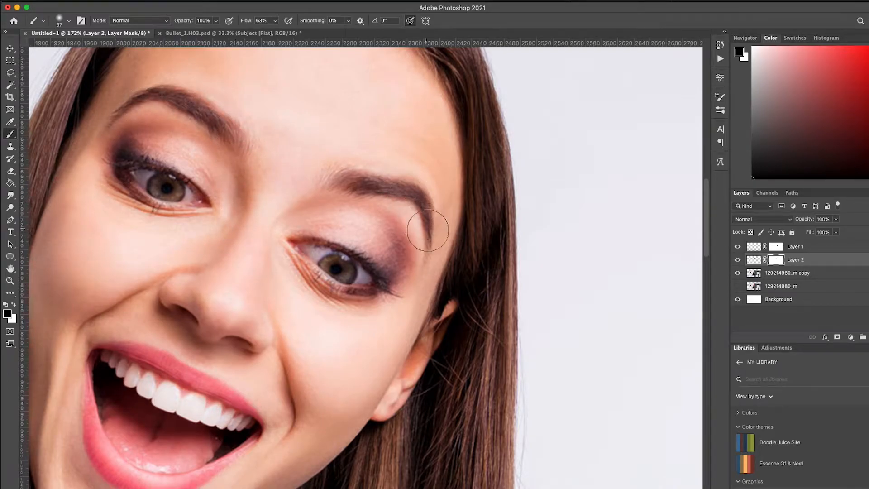
Merge Layer 1, Layer 2 and the 129214980_m copy layer into a single layer.
scroll(439, 259, down, 10)
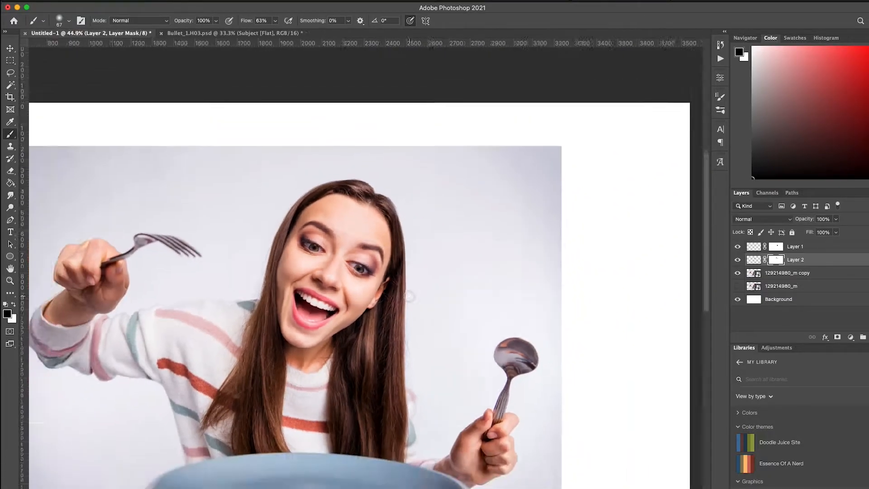
scroll(408, 297, up, 5)
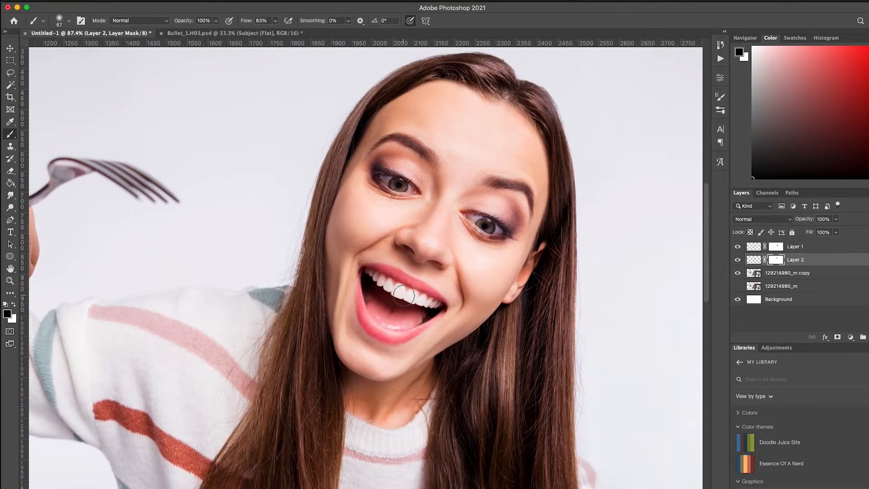
click(826, 250)
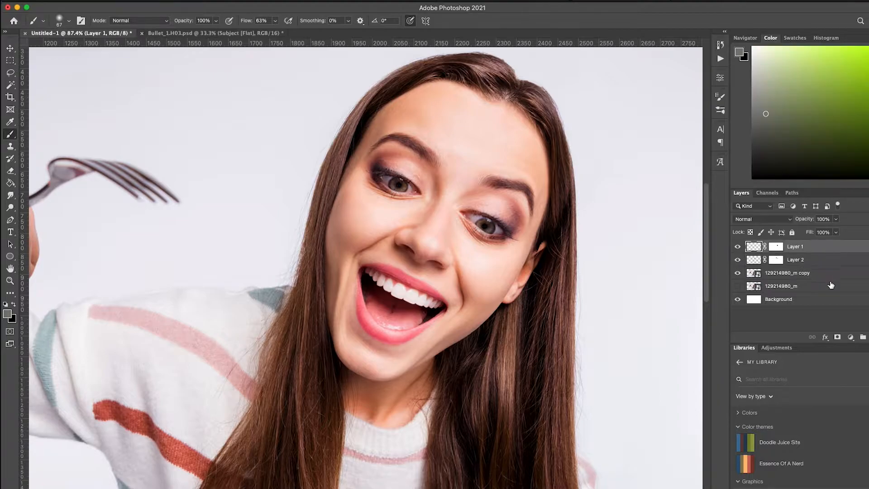
shift+click(832, 275)
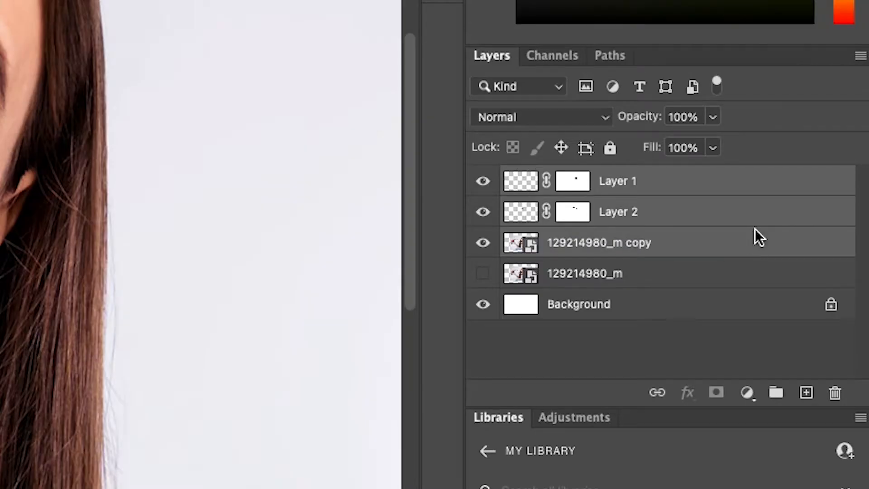
right_click(755, 229)
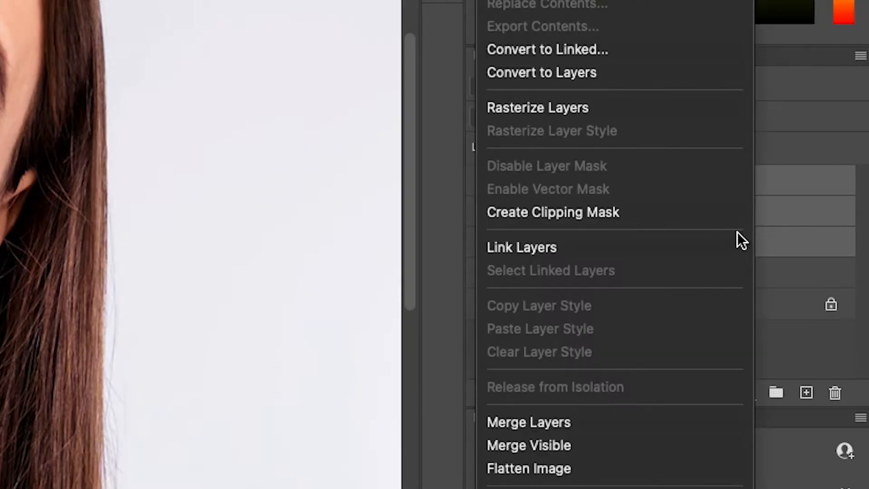
click(594, 423)
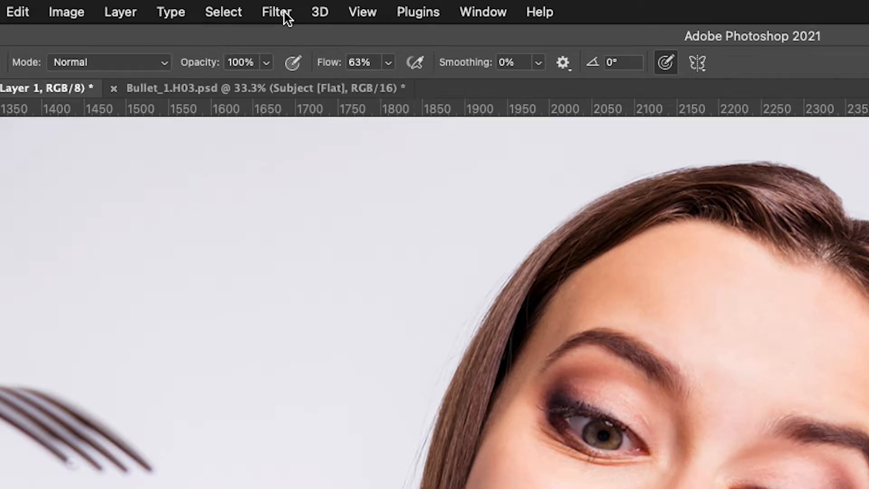
Open the Liquify filter on the merged layer and enlarge its preview to 66% around the face.
click(283, 11)
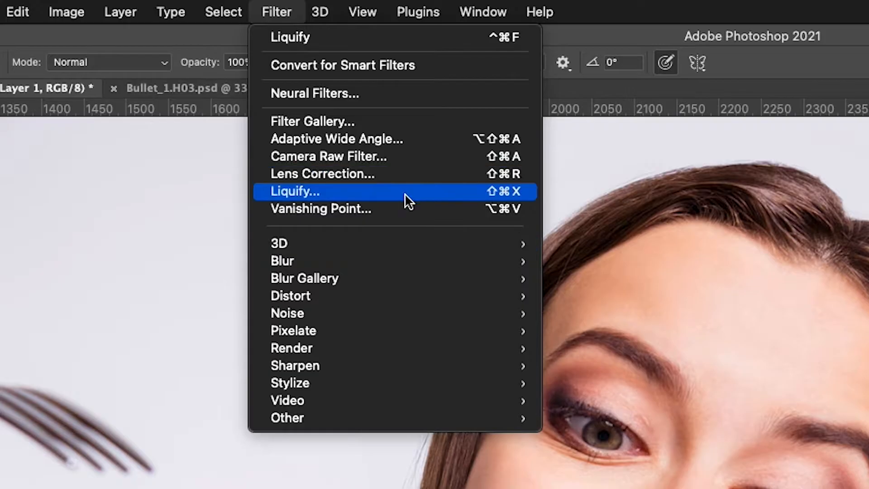
click(405, 193)
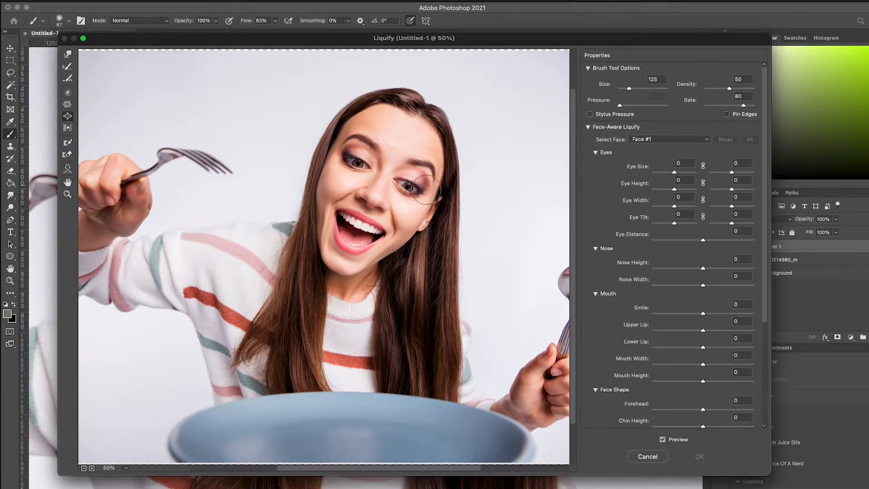
click(129, 470)
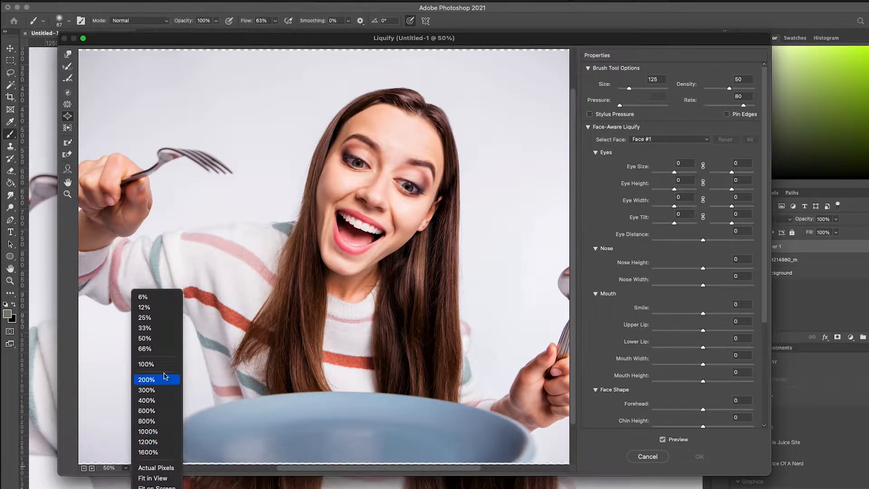
click(167, 348)
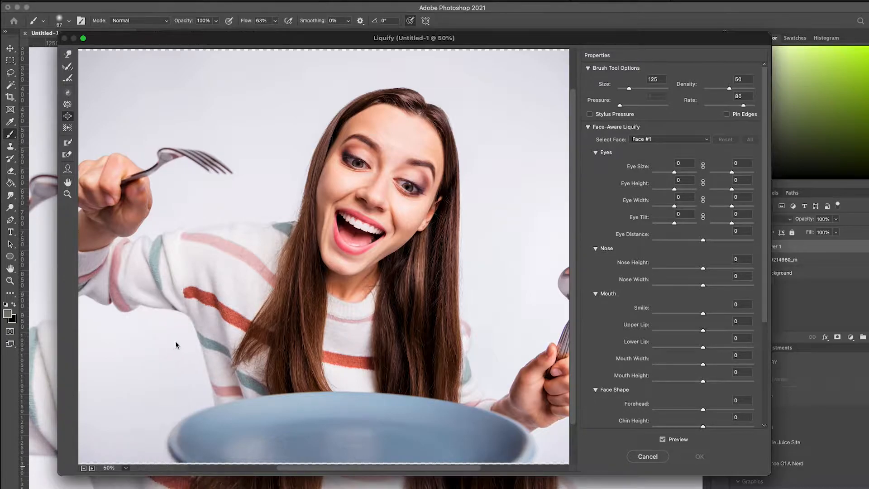
scroll(402, 200, right, 5)
scroll(402, 197, up, 5)
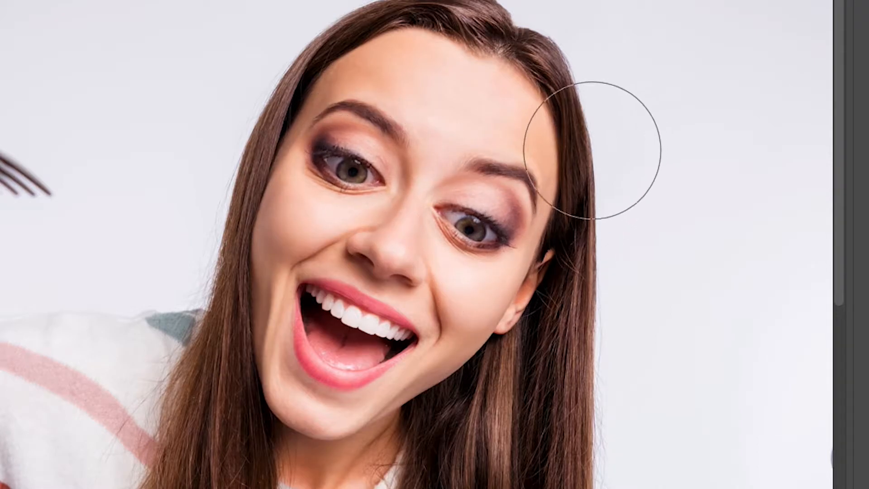
Try enlarging the eyes with the Liquify Bloat tool at brush size 243, and undo the attempts.
click(340, 166)
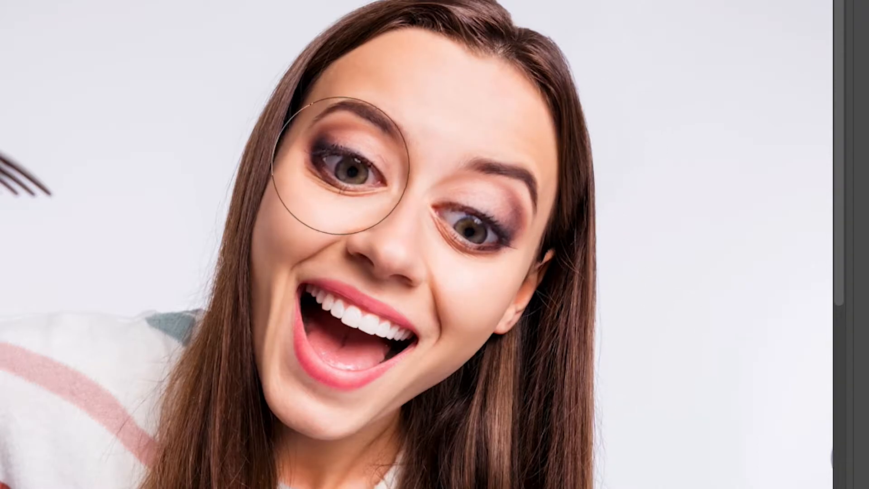
key(ctrl+z)
key(ctrl+z)
key(ctrl+z)
key(ctrl+z)
key(ctrl+z)
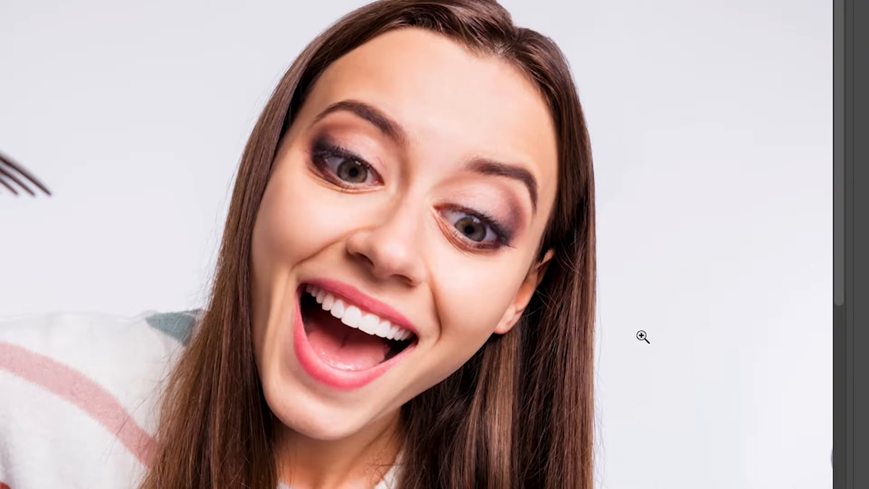
key(ctrl+z)
key(ctrl+z)
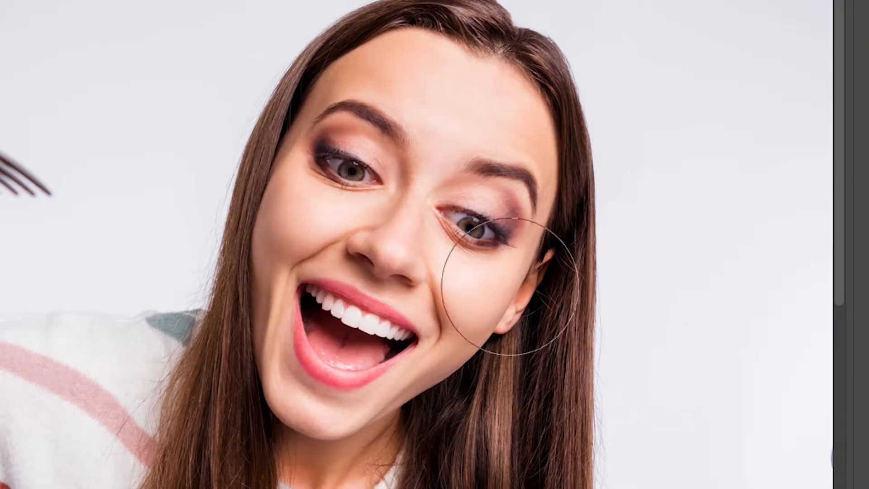
click(477, 227)
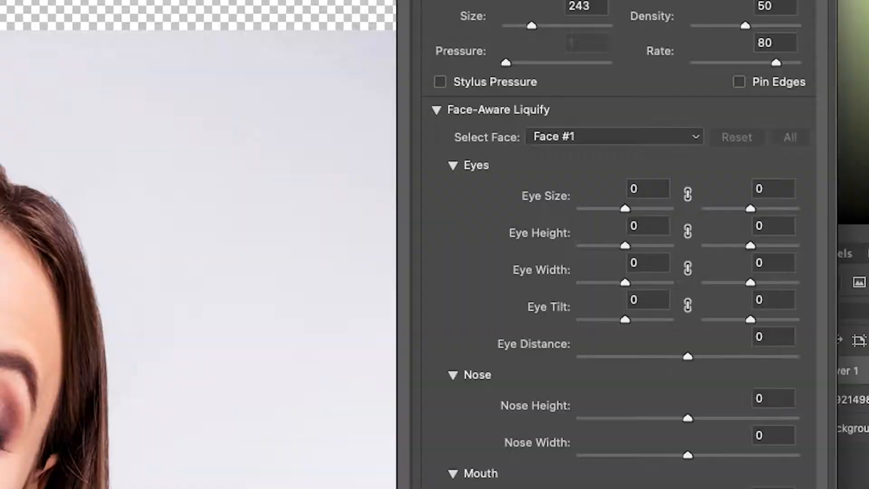
Set the left and right Eye Size to 100 and 72, Eye Height to -10 and 22, and Eye Tilt to 3 and 17.
drag(624, 210, 628, 209)
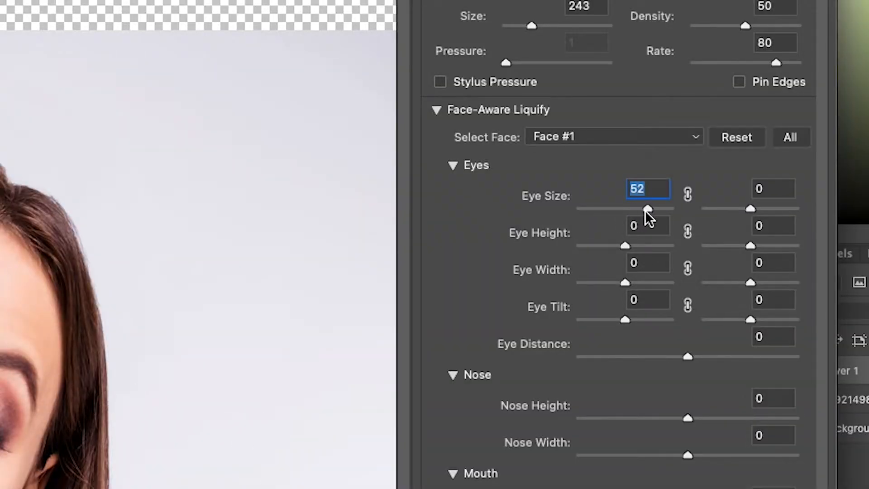
drag(751, 210, 783, 208)
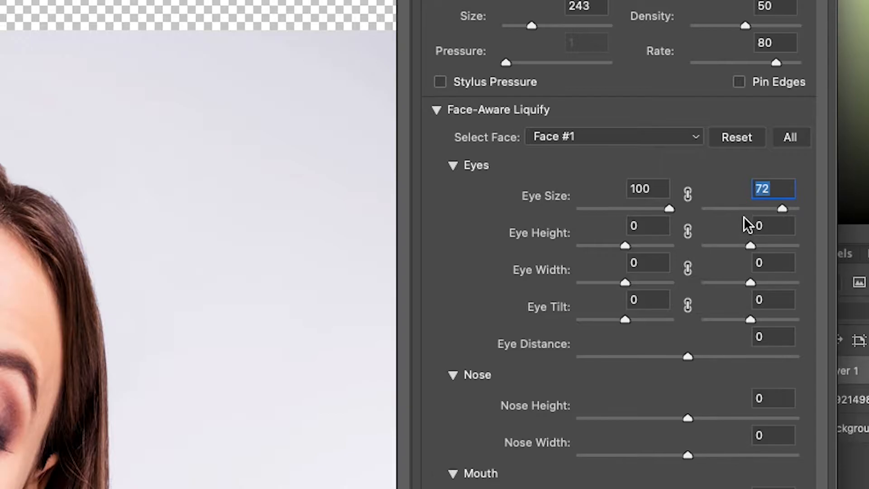
drag(625, 246, 634, 247)
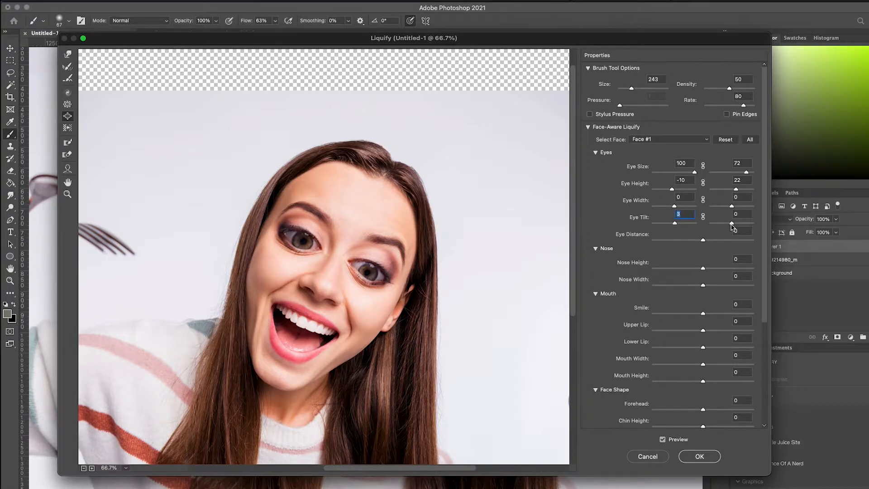
drag(739, 226, 720, 228)
Set the face's Nose Height to 100 and Nose Width to -89.
drag(703, 269, 757, 266)
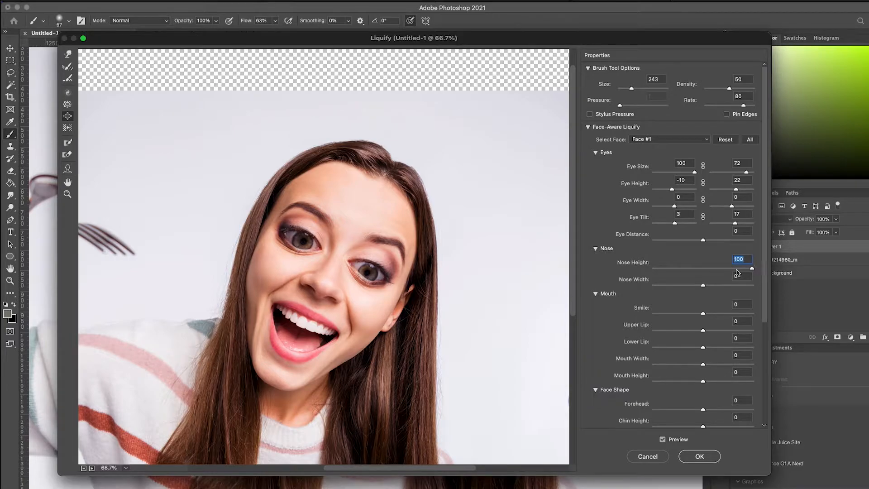
drag(658, 290, 660, 290)
Adjust the mouth with Smile at 71, Upper Lip at 29 and Lower Lip at -40.
scroll(679, 289, down, 5)
scroll(697, 285, up, 4)
drag(703, 273, 717, 291)
drag(703, 308, 678, 310)
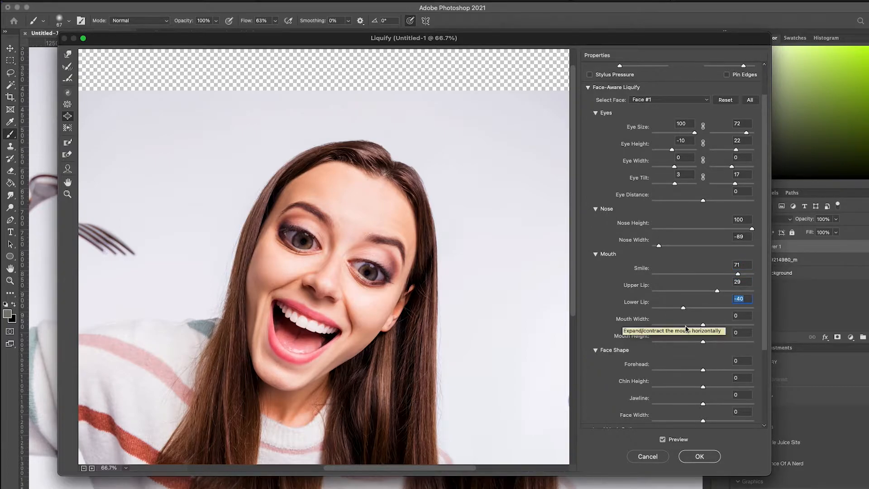
Set Mouth Width to 59, Mouth Height to 42, Forehead to -2, Chin Height to -49, Jawline to -70 and Face Width to -55.
click(736, 325)
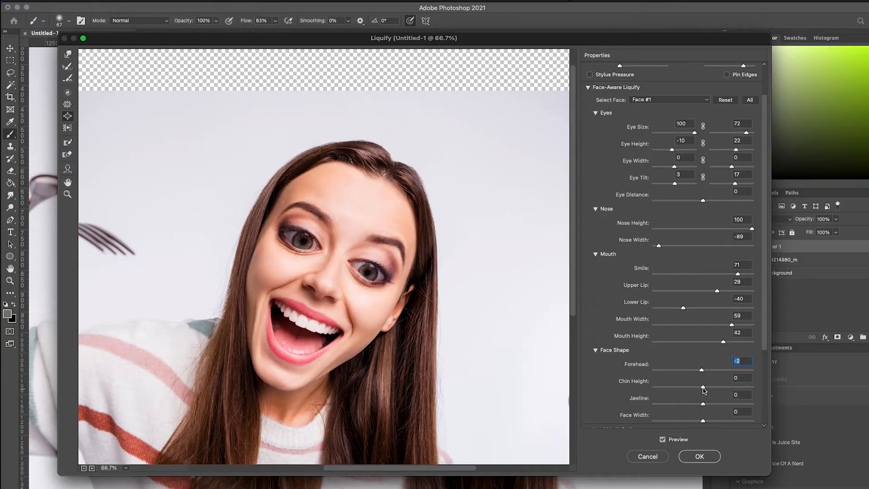
drag(704, 391, 665, 404)
scroll(697, 419, down, 5)
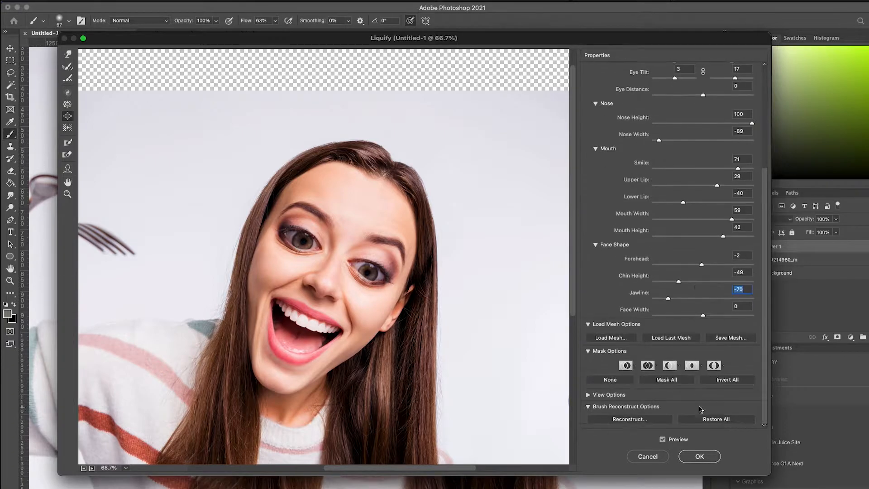
drag(707, 317, 667, 321)
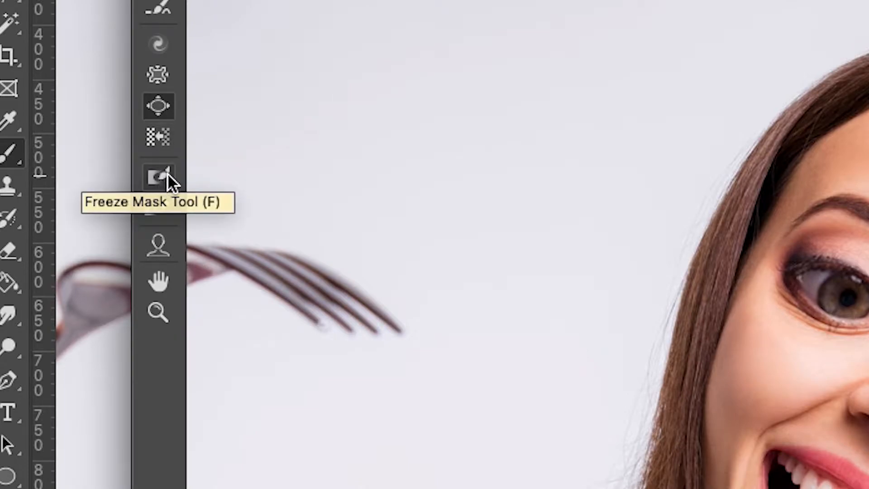
Paint a freeze mask over the eyes, nose and mouth, and erase it again with the Thaw Mask tool.
click(159, 183)
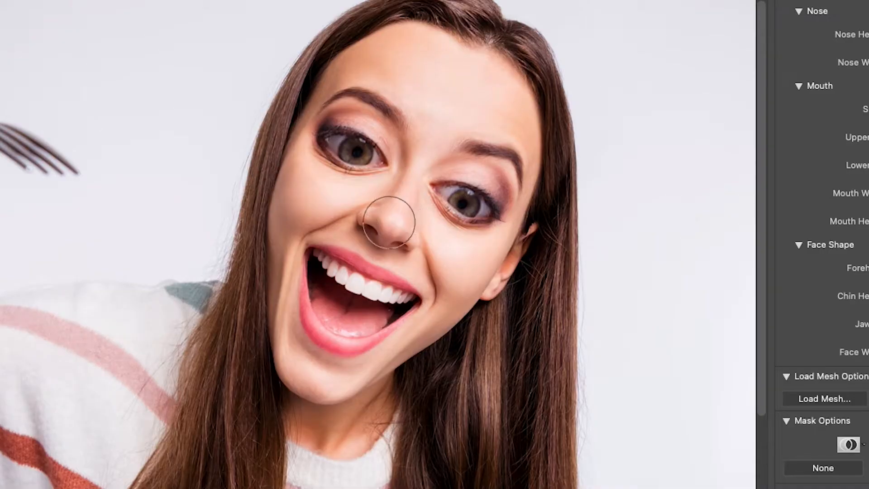
mouse_move(389, 222)
mouse_down()
mouse_move(405, 194)
mouse_move(423, 164)
mouse_move(496, 161)
mouse_move(505, 183)
mouse_move(482, 212)
mouse_move(446, 182)
mouse_move(465, 205)
mouse_move(470, 194)
mouse_move(404, 161)
mouse_move(377, 119)
mouse_move(341, 111)
mouse_move(344, 159)
mouse_move(388, 120)
mouse_up()
mouse_move(375, 285)
mouse_down()
mouse_move(317, 258)
mouse_move(311, 294)
mouse_move(321, 336)
mouse_move(383, 331)
mouse_move(405, 302)
mouse_move(340, 320)
mouse_up()
drag(340, 319, 332, 316)
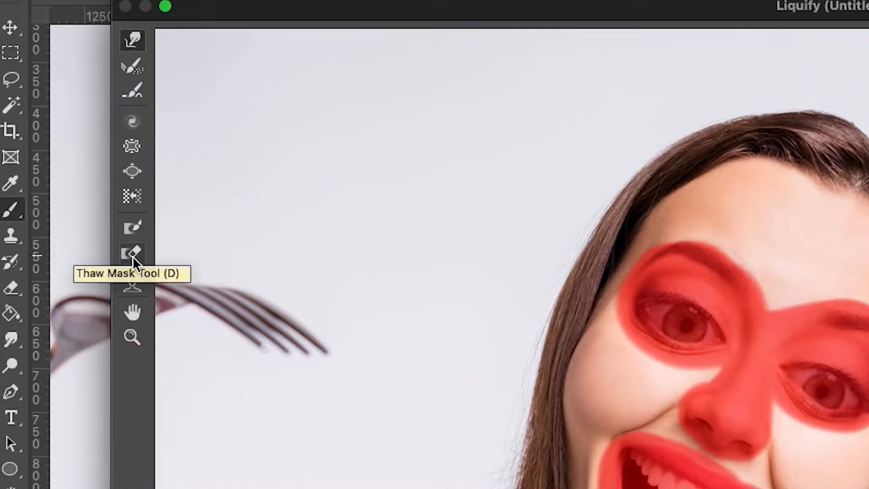
click(132, 253)
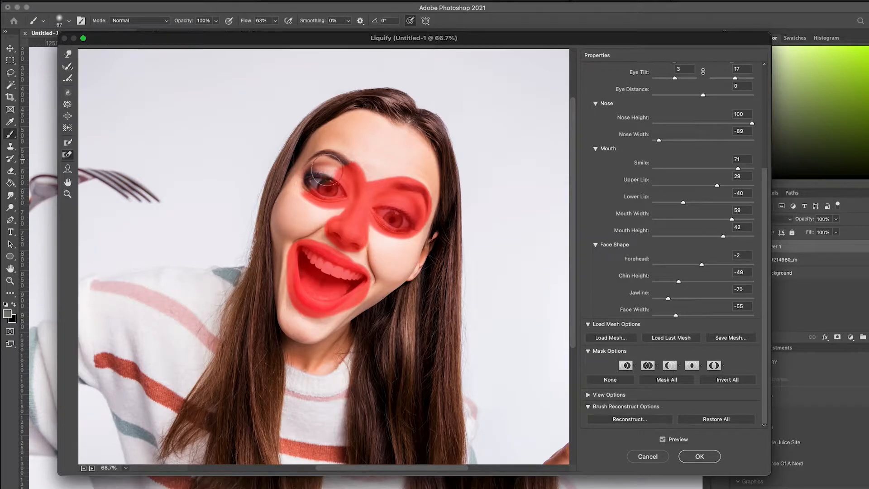
mouse_move(326, 169)
mouse_down()
mouse_move(369, 171)
mouse_move(376, 193)
mouse_move(357, 261)
mouse_move(326, 310)
mouse_move(374, 289)
mouse_move(359, 261)
mouse_move(274, 279)
mouse_move(295, 248)
mouse_move(348, 271)
mouse_up()
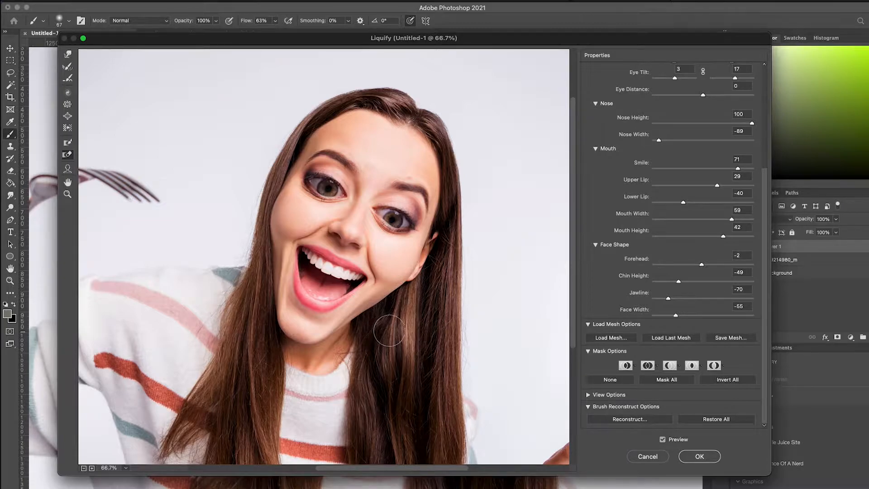
Nudge the outline of the hair and head with the Forward Warp tool at a much larger brush size, and apply Liquify.
key(w)
key(bracketright)
key(bracketright)
key(bracketright)
key(bracketright)
key(bracketright)
key(bracketright)
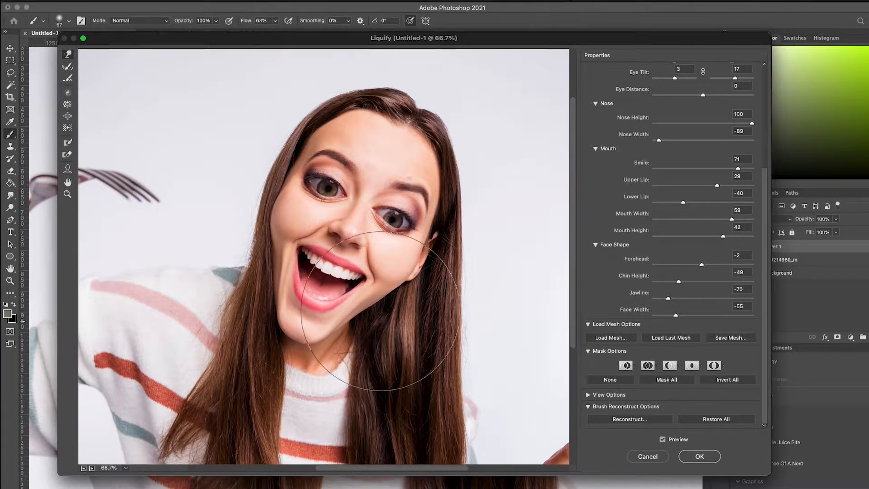
drag(381, 311, 375, 309)
drag(273, 280, 280, 277)
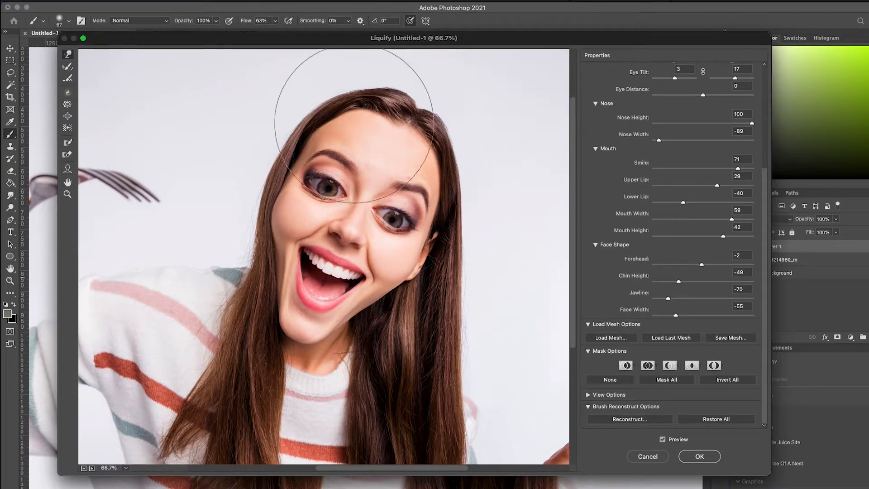
mouse_move(442, 156)
mouse_down()
mouse_move(456, 145)
mouse_move(465, 174)
mouse_up()
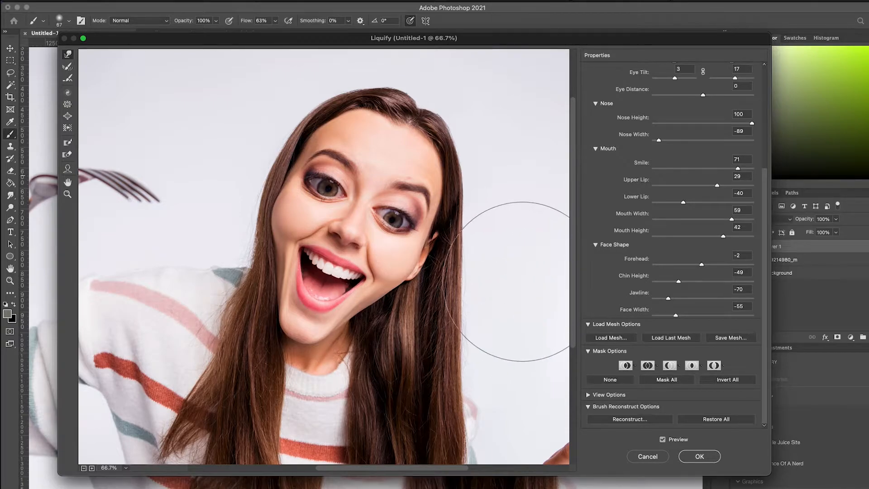
key(Return)
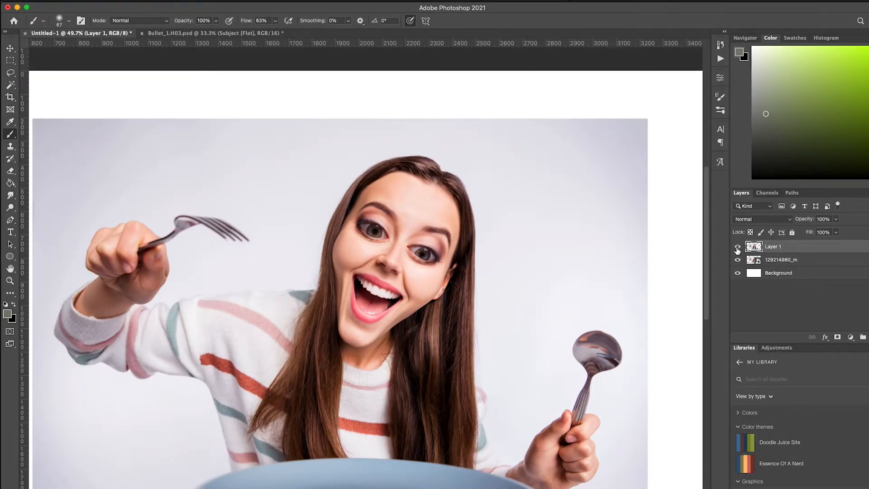
Duplicate Layer 1 and hide both Layer 1 and the original 129214980_m layer.
click(737, 248)
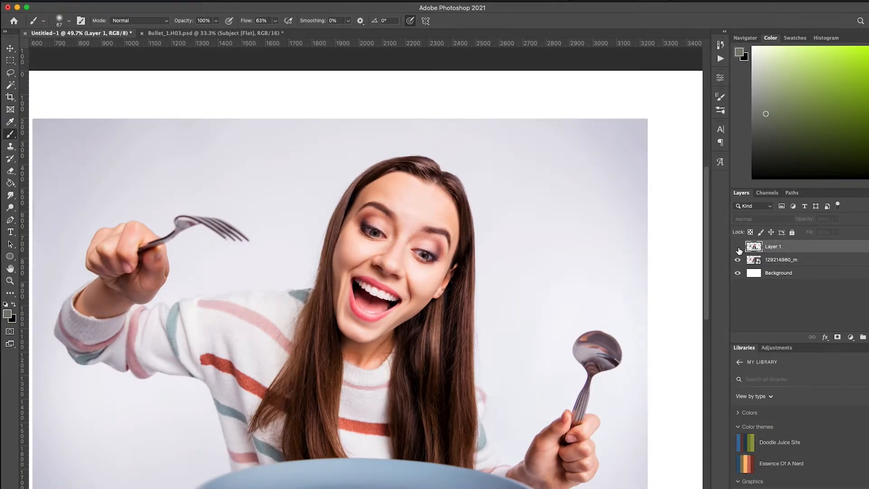
click(738, 247)
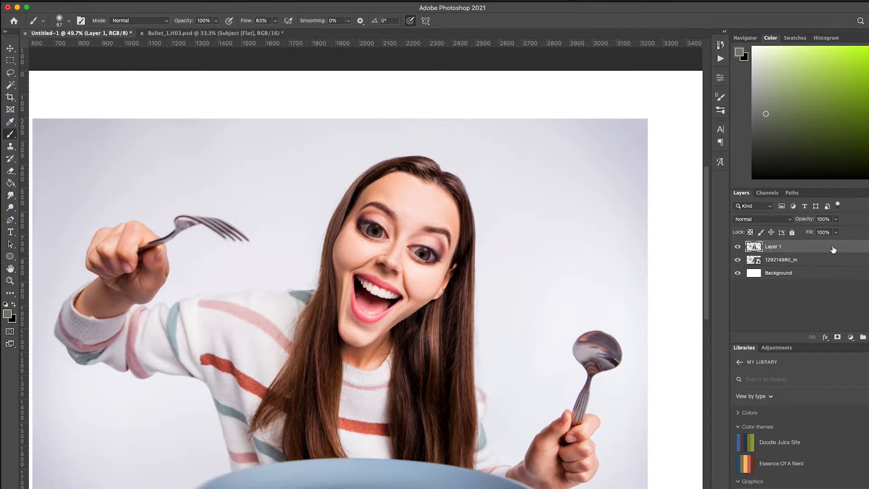
click(738, 260)
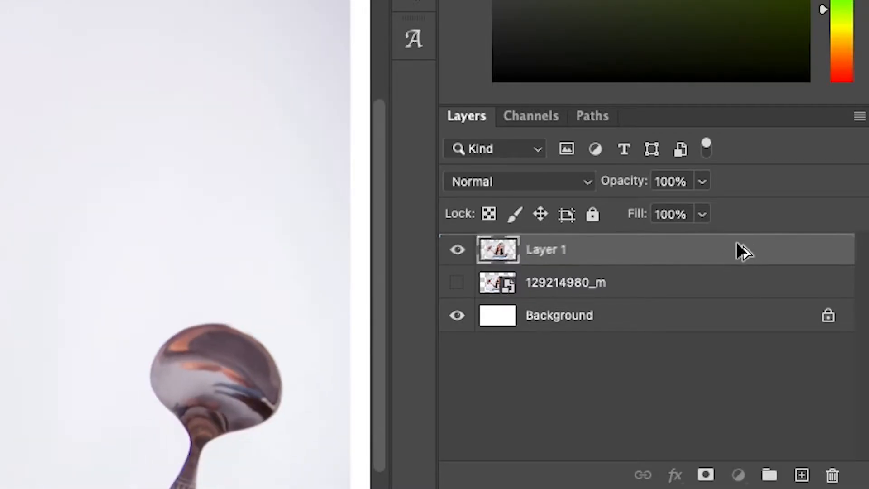
key(super+j)
click(457, 282)
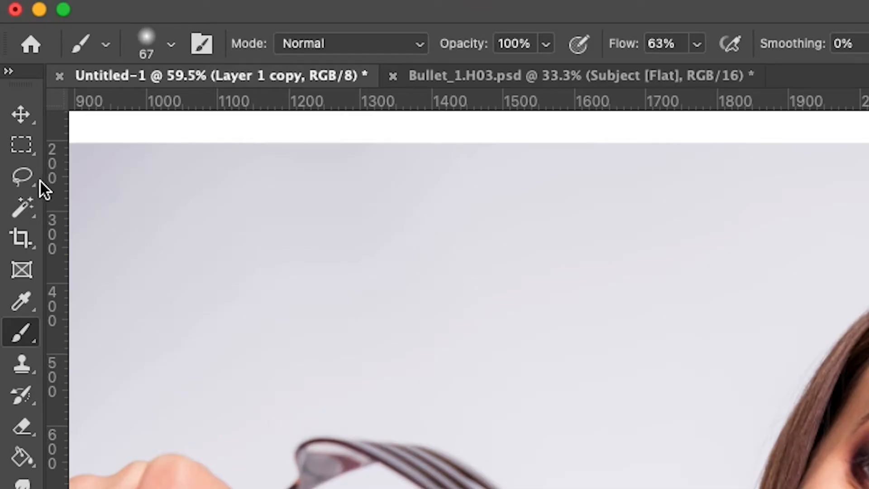
Lasso loosely around the woman's head and long hair, excluding the sweater between the strands, and copy the selection to a new layer.
click(33, 178)
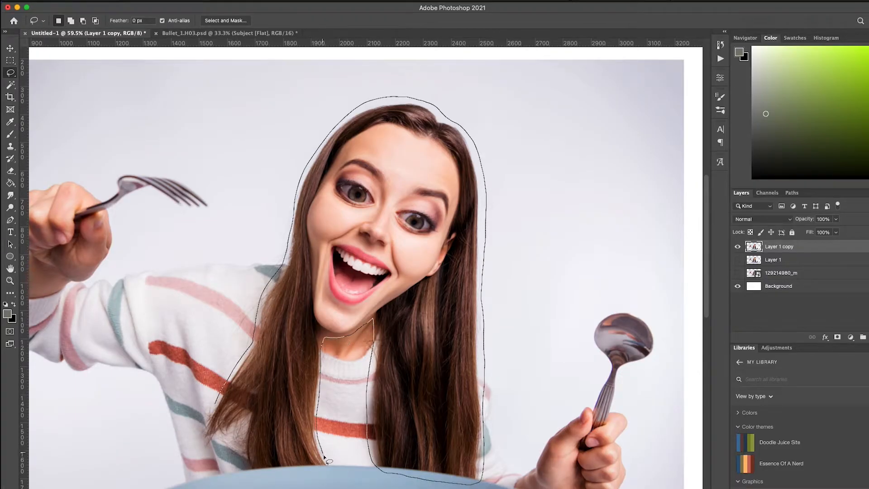
drag(212, 409, 220, 394)
key(super+j)
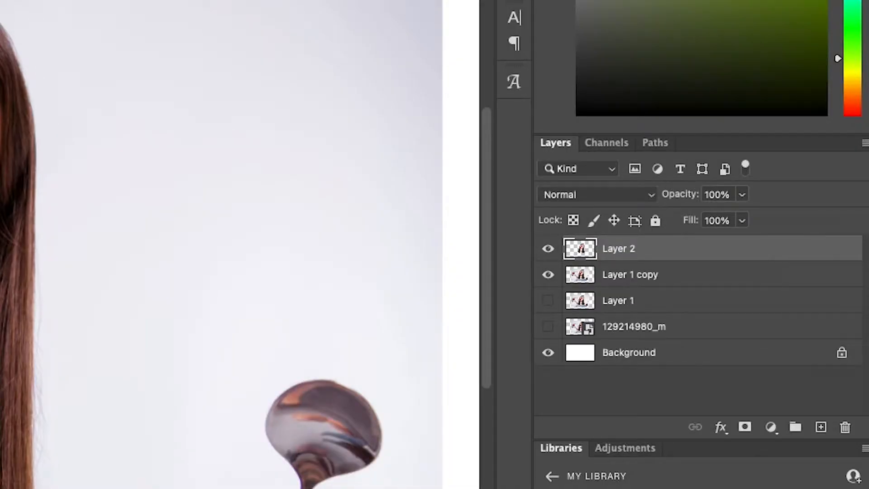
Scale the copied head and hair to about 128%, rotate them -2.30° and move them slightly upward over the body.
key(super+t)
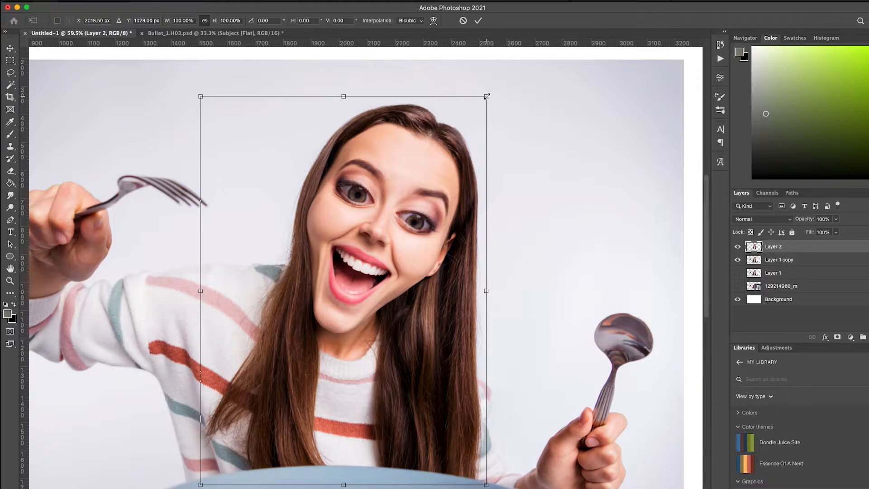
drag(487, 97, 507, 68)
scroll(450, 251, down, 5)
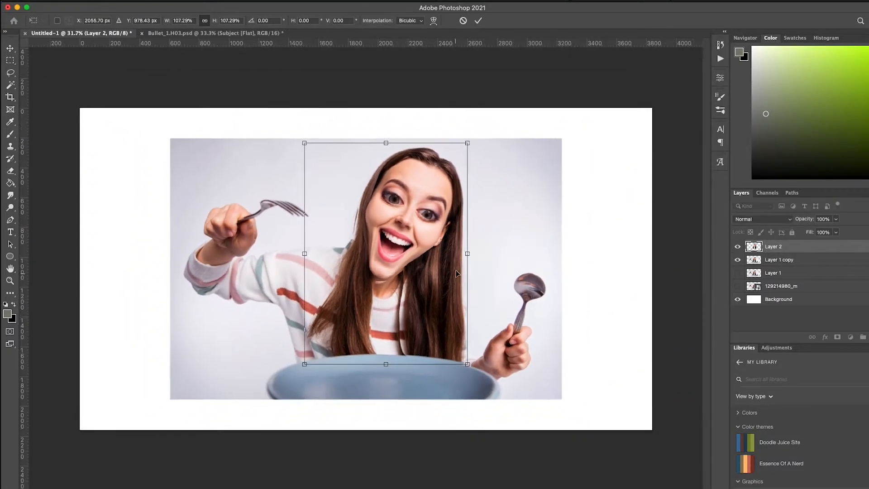
drag(468, 144, 479, 129)
drag(443, 228, 441, 234)
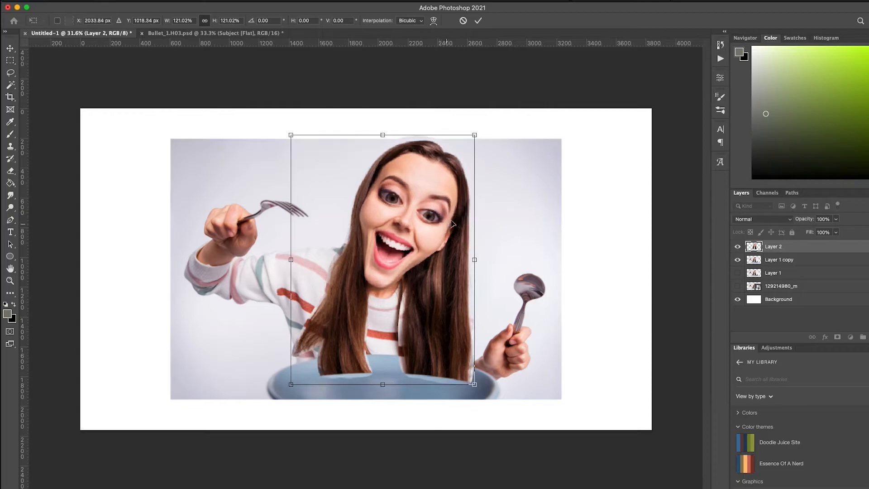
drag(475, 136, 484, 126)
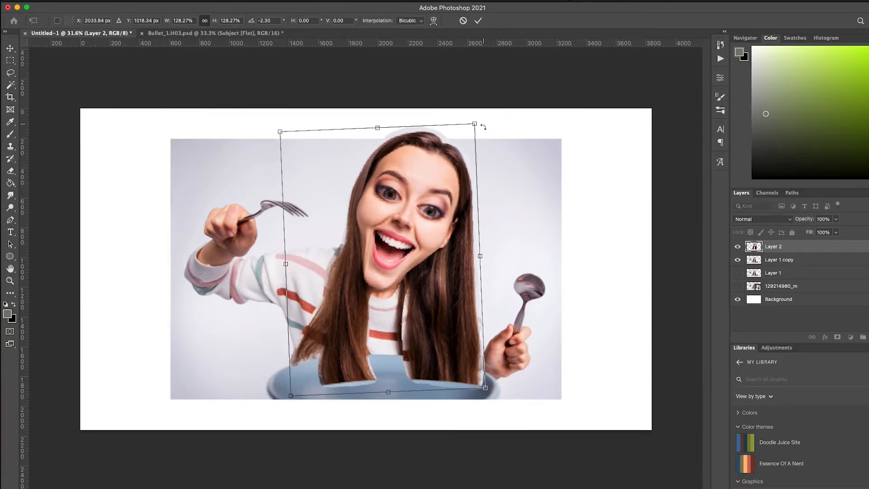
mouse_move(432, 243)
mouse_down()
mouse_move(436, 207)
mouse_move(430, 235)
mouse_up()
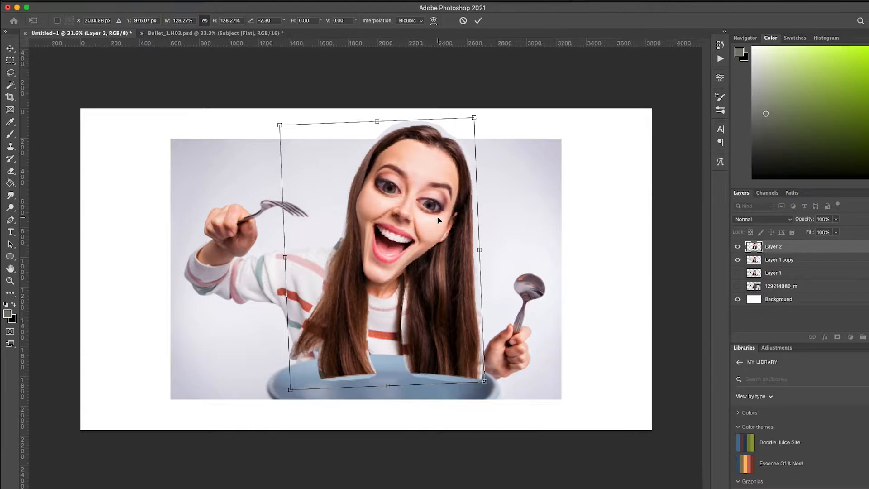
key(Return)
Warp Layer 2 to reshape the hair, pulling its lower right corner inward, its lower left corner downward, and adjusting both sides.
key(l)
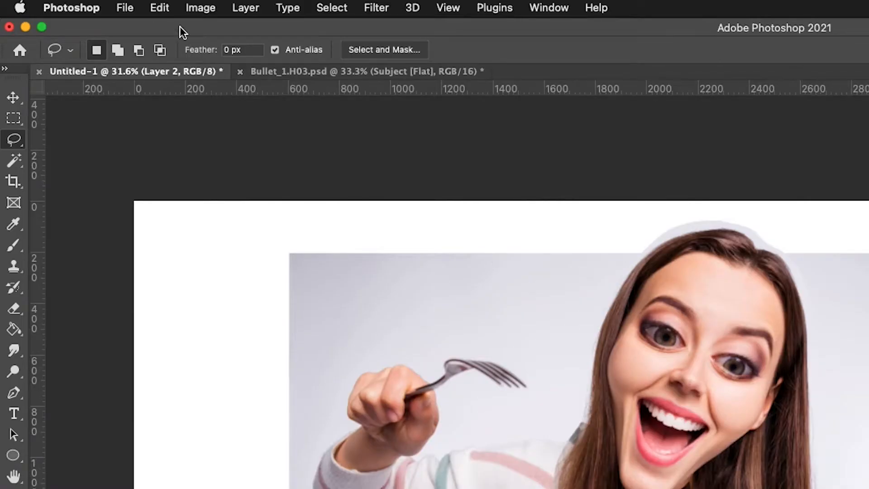
click(160, 8)
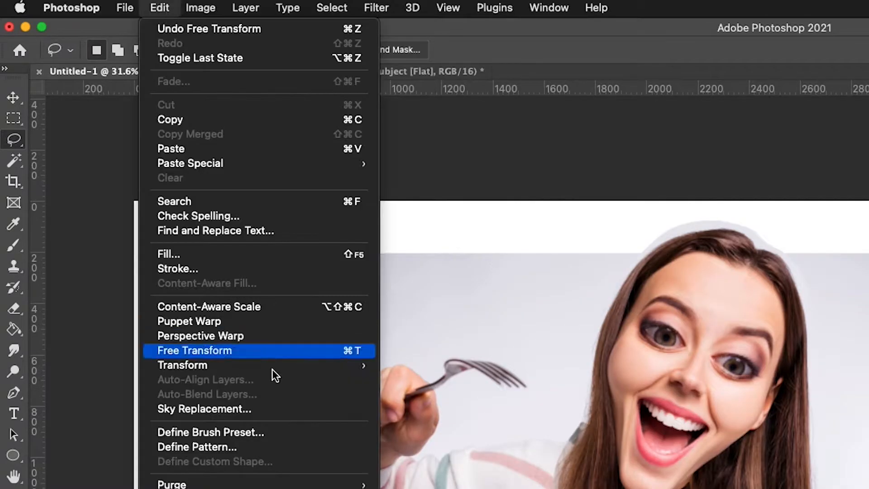
mouse_move(312, 367)
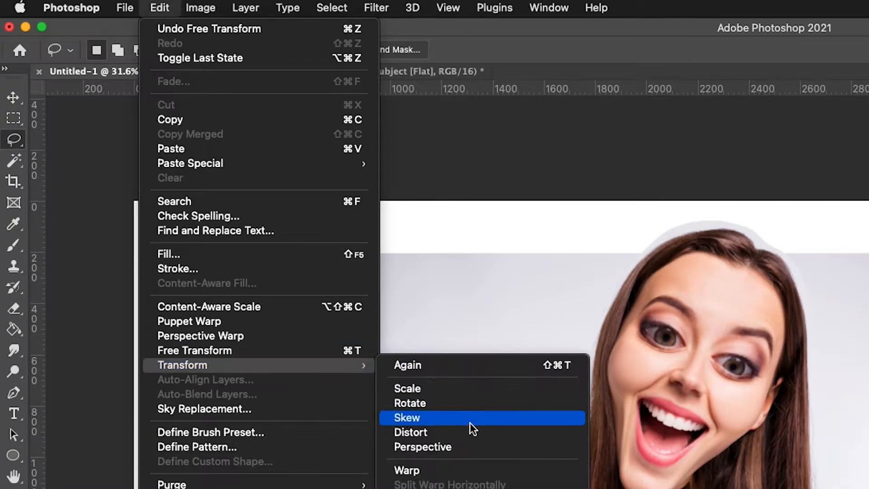
click(412, 468)
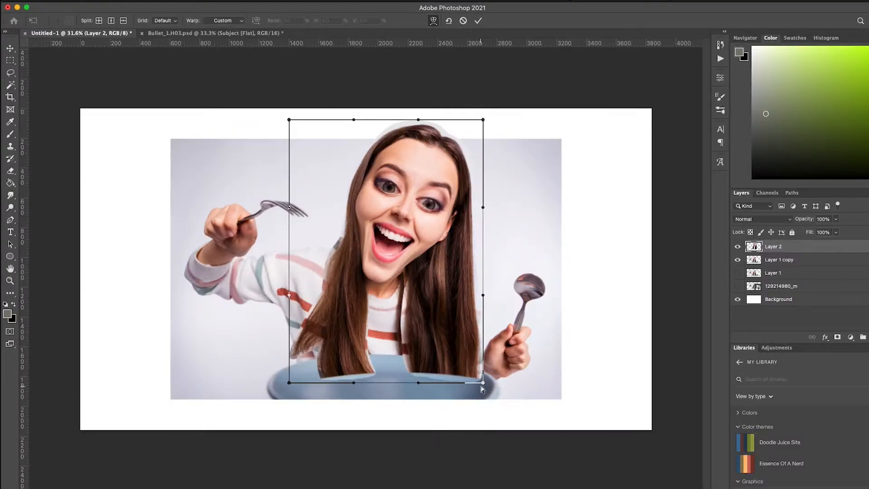
drag(483, 383, 461, 385)
drag(483, 294, 480, 293)
drag(483, 207, 487, 207)
drag(286, 386, 290, 407)
drag(288, 297, 284, 297)
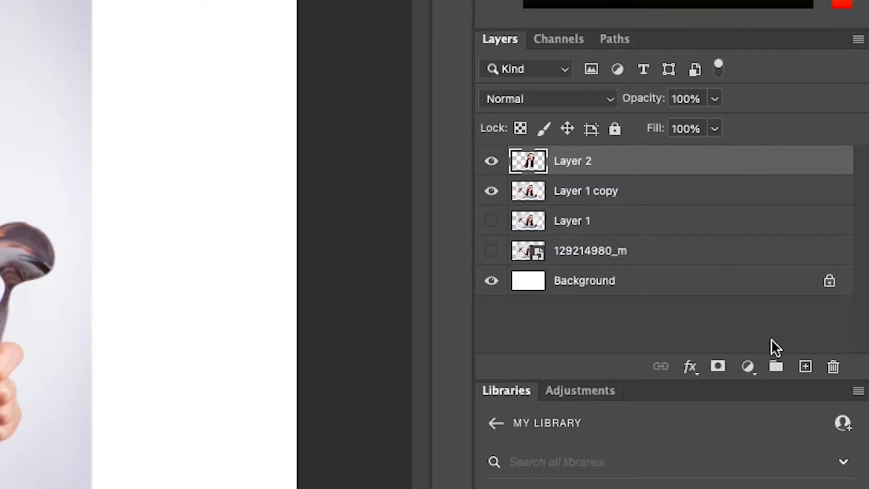
Add a layer mask to Layer 2 and paint black over the leftover background beside the hair, at the neck and above the bowl.
click(719, 366)
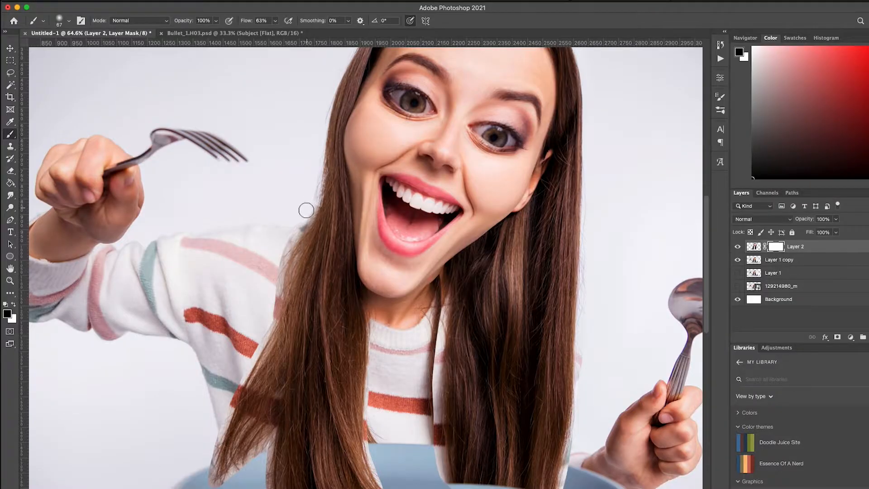
drag(306, 210, 311, 205)
mouse_move(268, 289)
mouse_down()
mouse_move(272, 314)
mouse_move(251, 355)
mouse_move(239, 358)
mouse_up()
scroll(239, 358, down, 4)
mouse_move(241, 409)
mouse_down()
mouse_move(286, 359)
mouse_move(281, 396)
mouse_move(291, 426)
mouse_move(399, 409)
mouse_move(354, 418)
mouse_move(389, 357)
mouse_up()
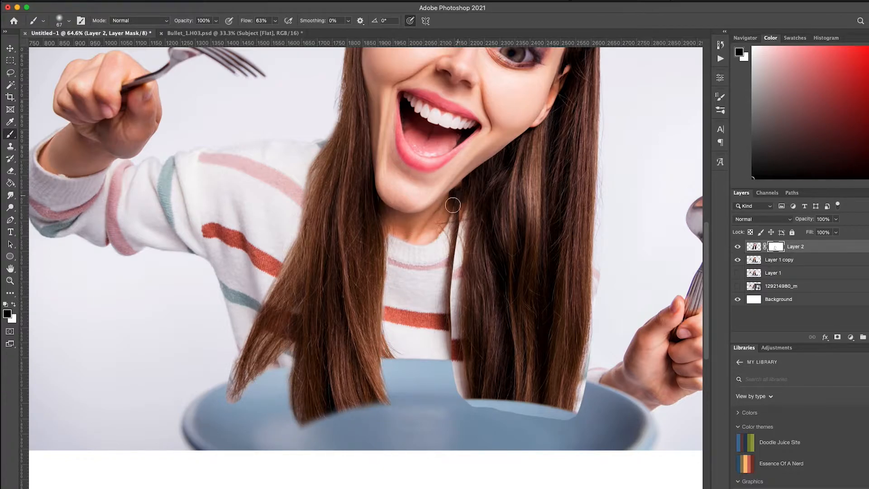
mouse_move(455, 220)
mouse_down()
mouse_move(451, 378)
mouse_move(464, 400)
mouse_move(542, 419)
mouse_up()
mouse_move(584, 397)
mouse_down()
mouse_move(599, 332)
mouse_move(598, 226)
mouse_up()
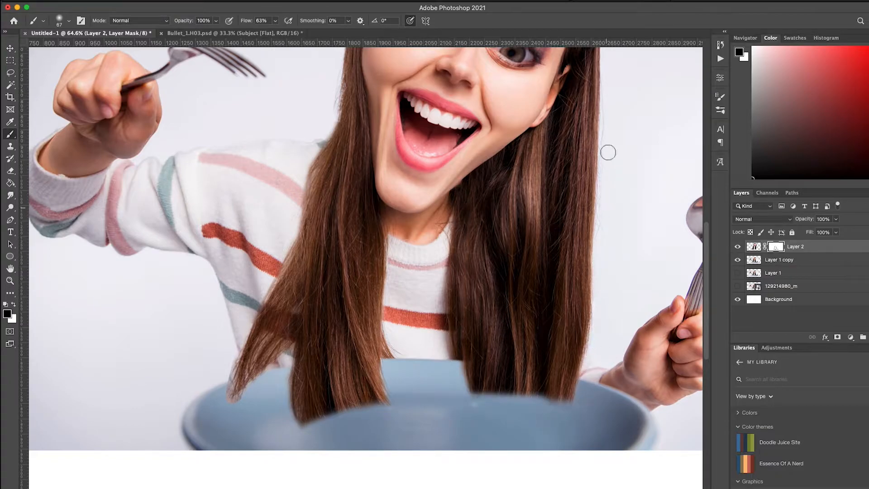
Mask out the grey background halo around the top of the head on Layer 2.
scroll(609, 181, up, 4)
scroll(612, 213, right, 5)
scroll(612, 213, up, 4)
scroll(611, 213, left, 1)
scroll(535, 114, up, 3)
scroll(535, 114, left, 2)
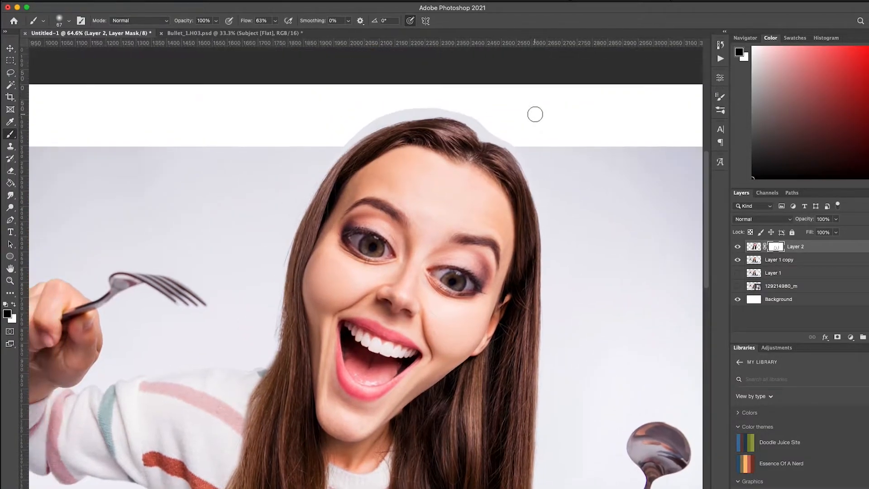
mouse_move(494, 132)
mouse_down()
mouse_move(472, 102)
mouse_move(401, 109)
mouse_move(346, 143)
mouse_up()
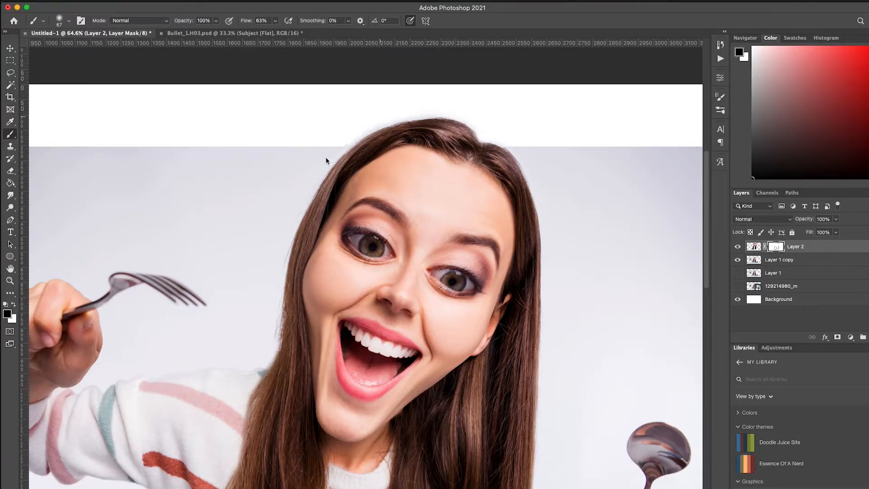
key(super+0)
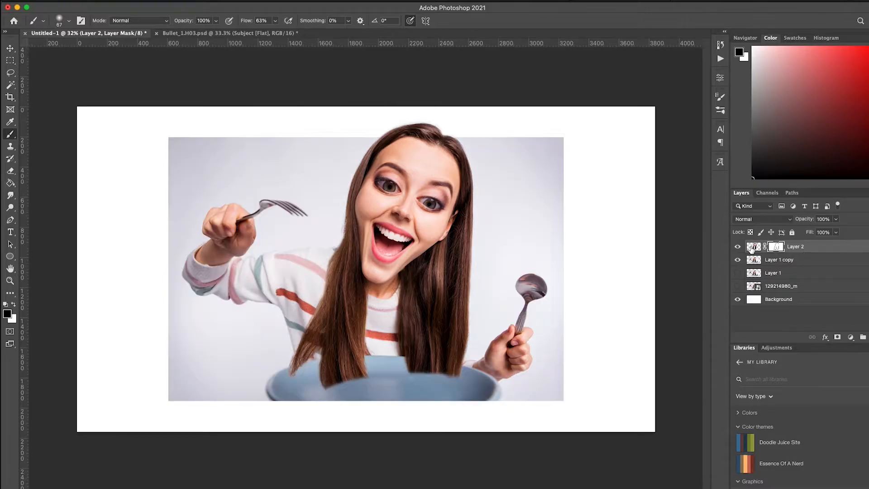
Merge Layer 2 with Layer 1 copy, duplicate the merged layer and hide the original.
shift+click(827, 258)
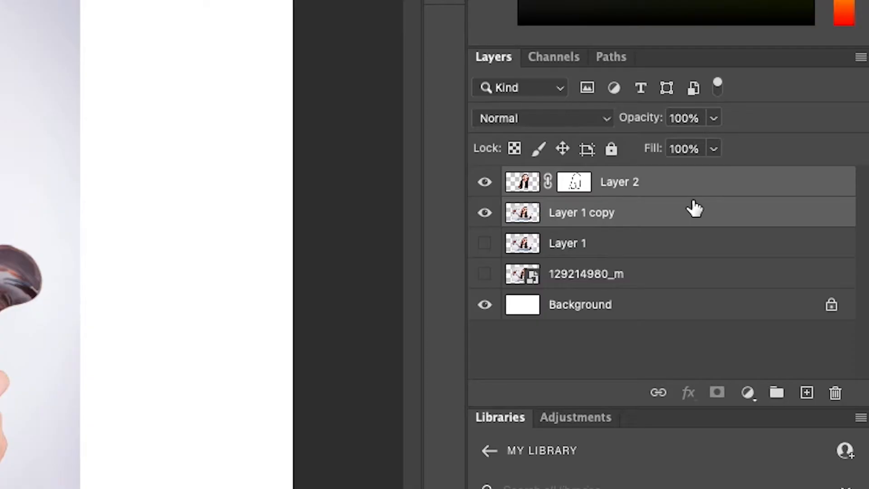
right_click(847, 253)
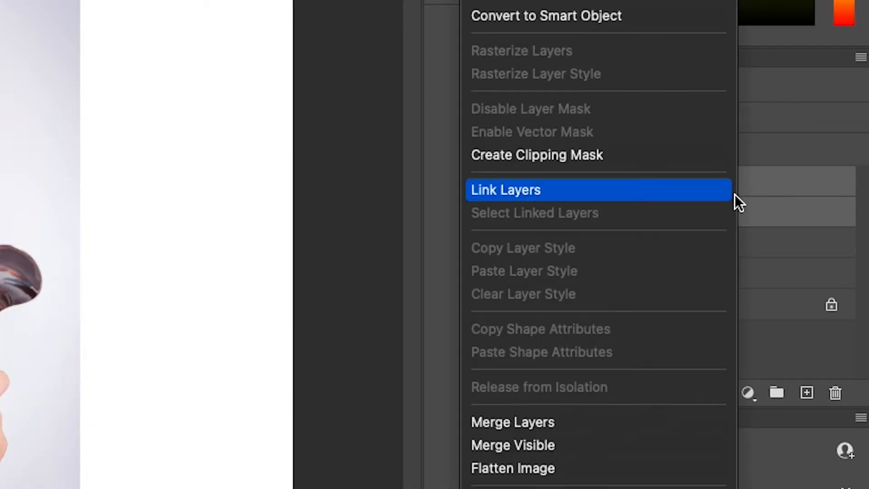
click(604, 422)
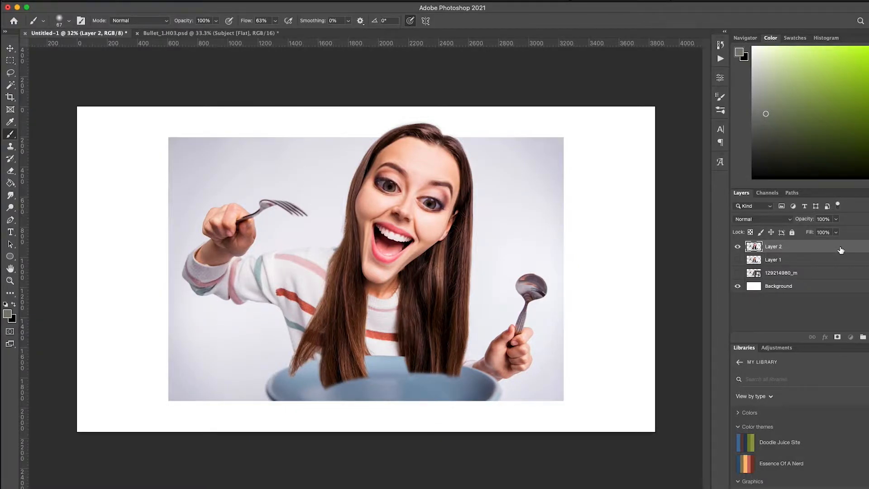
key(super+j)
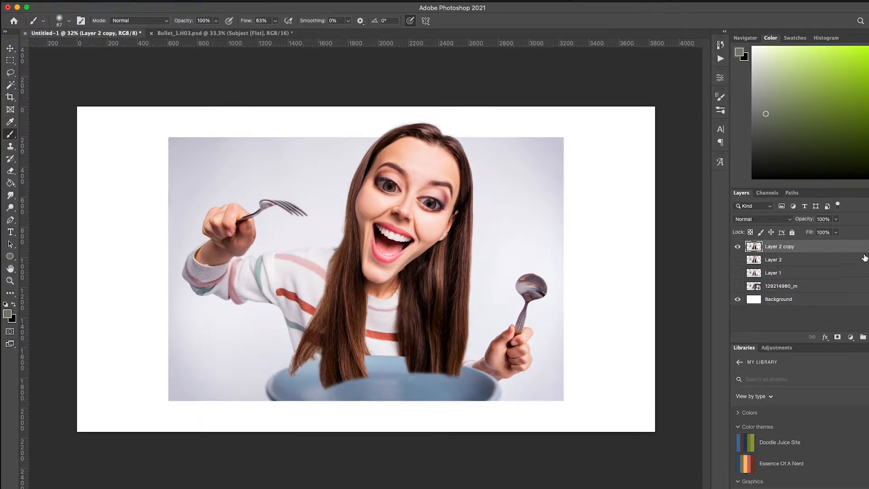
Select the woman on Layer 2 copy, mask out the grey photo background and move the cut-out straight down.
key(w)
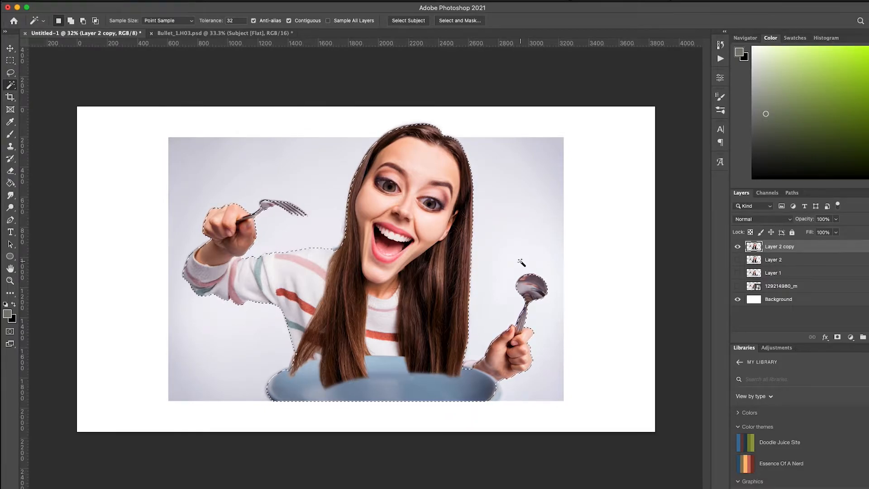
click(838, 337)
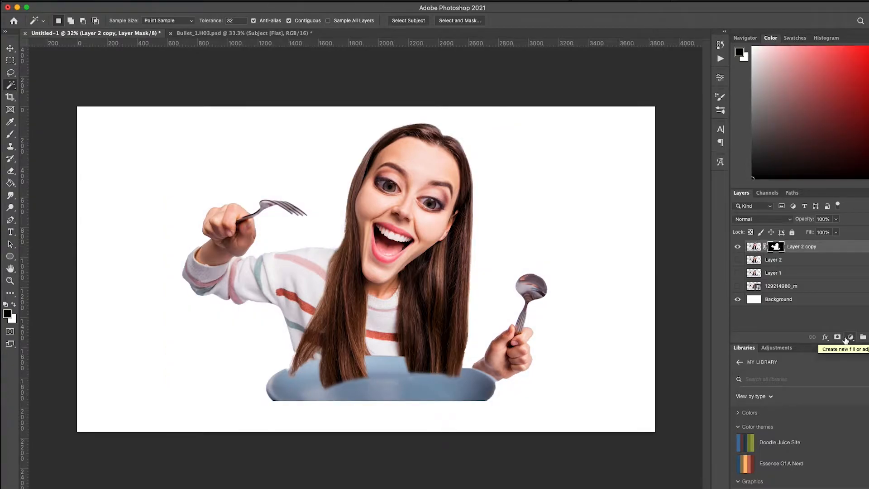
click(754, 247)
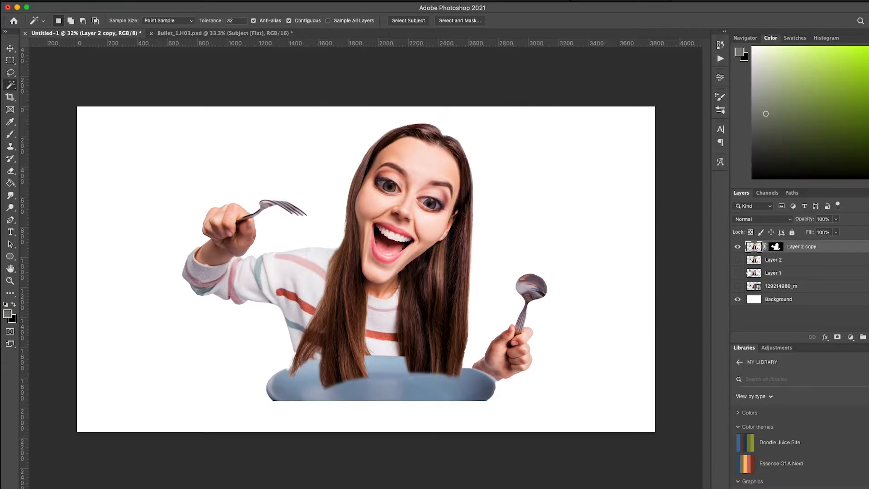
key(v)
drag(400, 301, 400, 316)
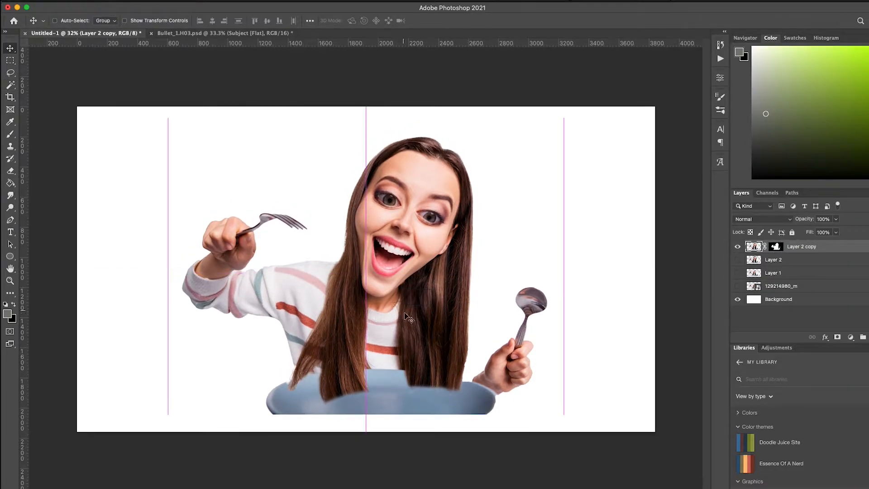
Fill the Background layer with the grey-green foreground colour to check the cut-out's edges.
click(859, 302)
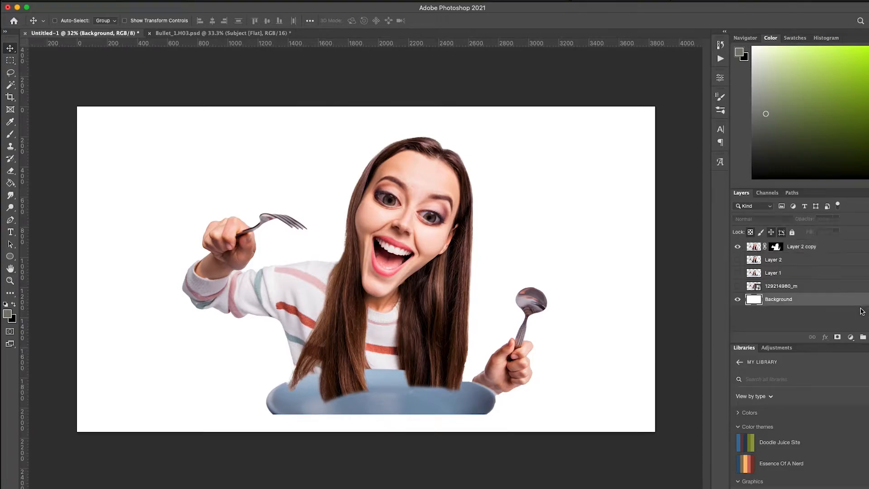
key(g)
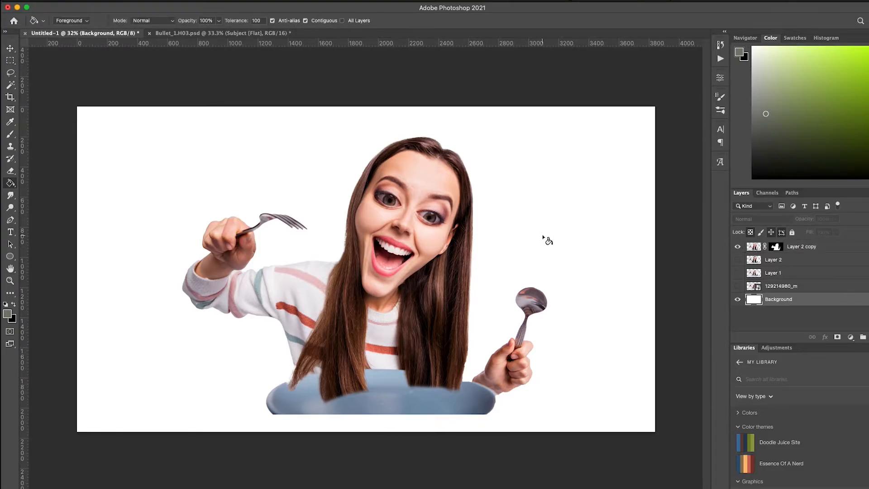
click(539, 277)
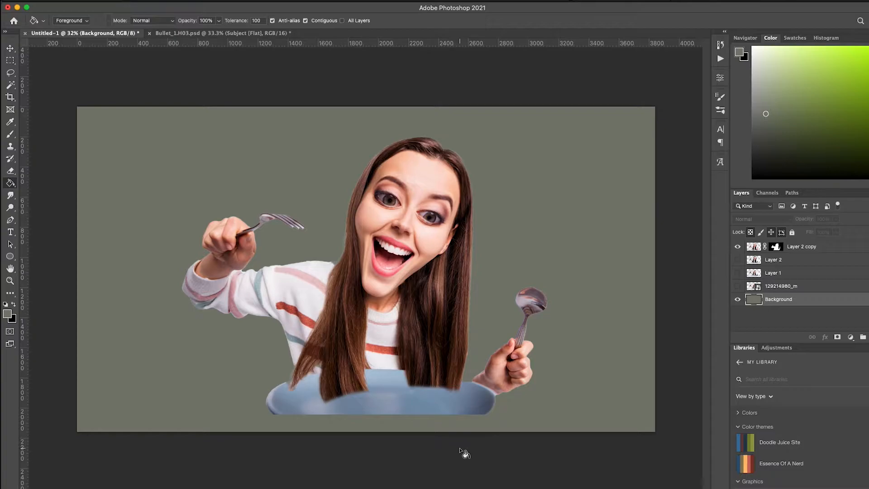
scroll(460, 451, up, 8)
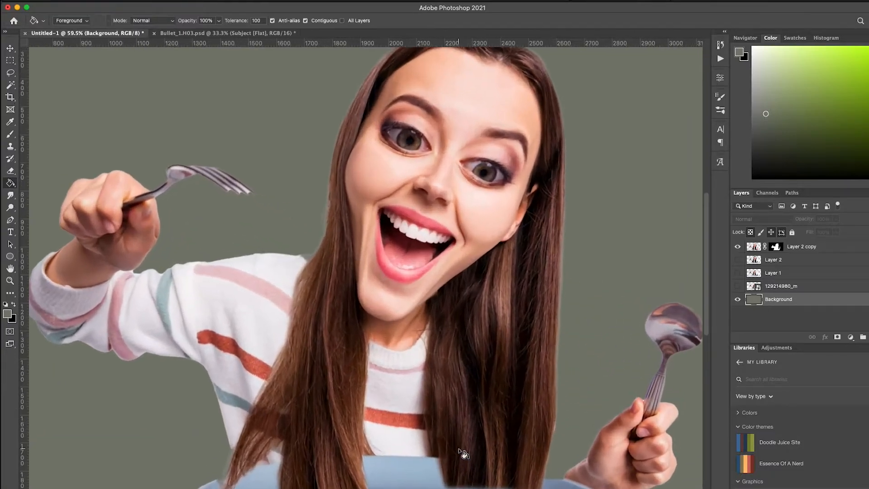
scroll(461, 454, down, 5)
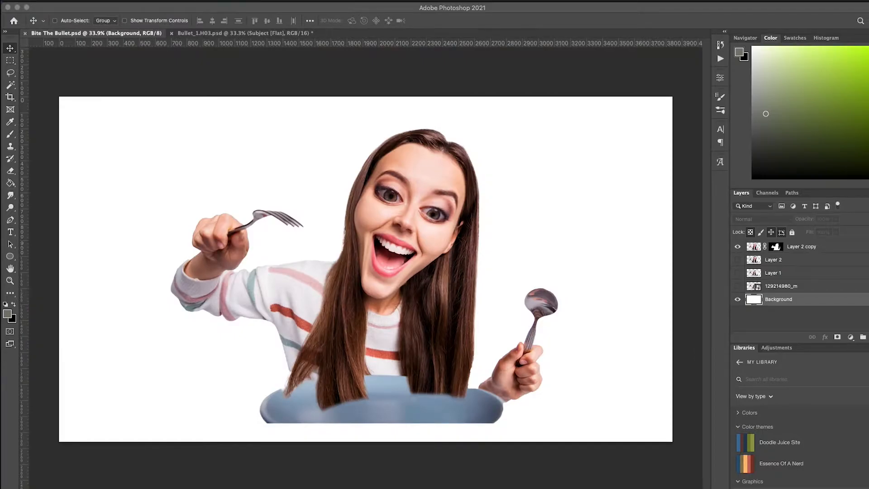
Place the salad photo 30232166_m in the document and move its layer above Layer 2 copy.
drag(156, 245, 319, 235)
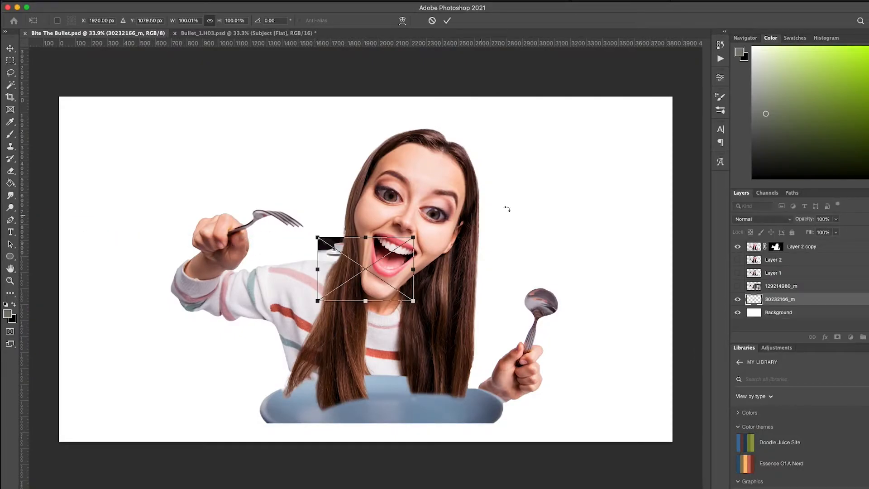
drag(831, 244, 829, 247)
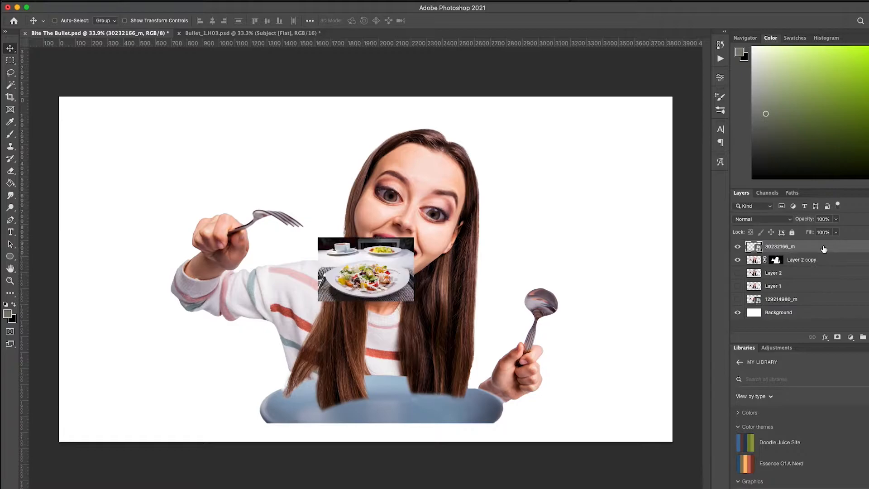
Scale the salad photo to about 307%, position its plate over the blue bowl at 64% fill, and restore the fill to 100%.
key(super+t)
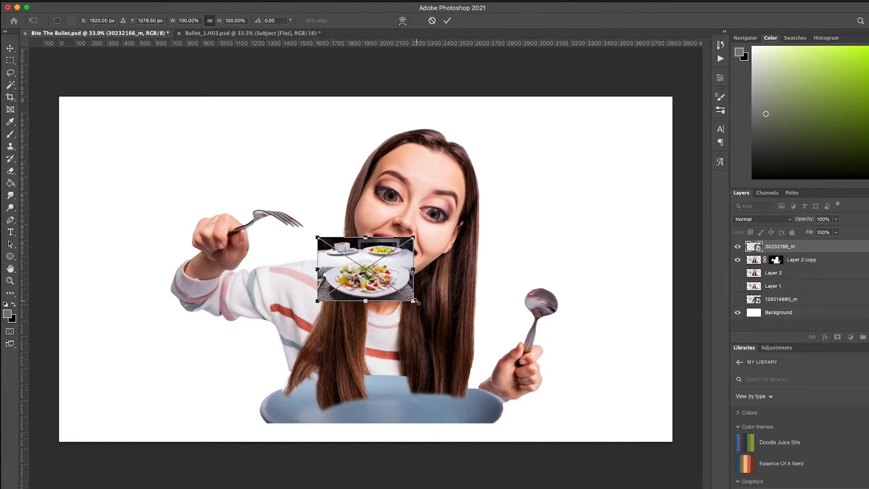
drag(416, 302, 574, 319)
click(836, 234)
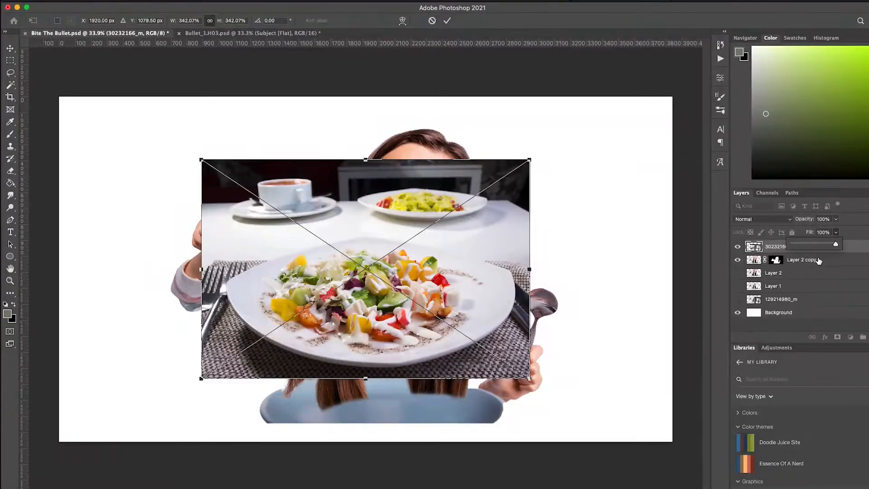
drag(822, 246, 820, 245)
drag(436, 273, 442, 395)
drag(536, 278, 520, 292)
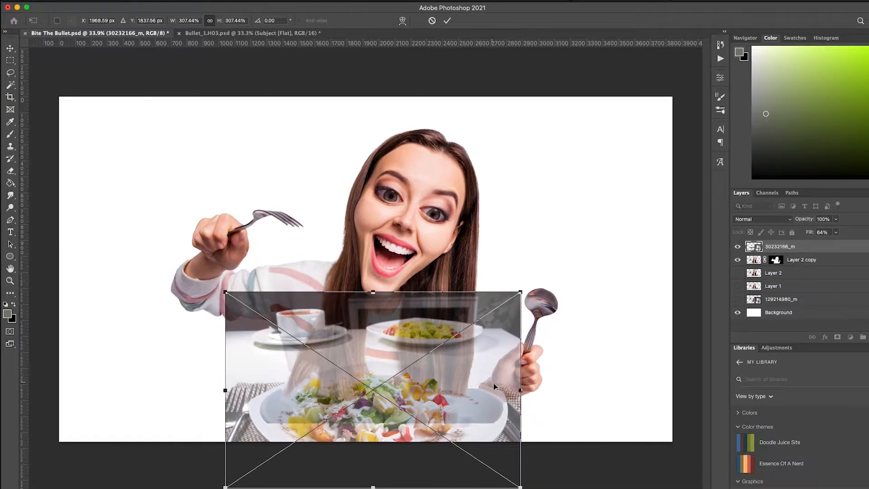
key(Return)
click(836, 232)
Trace the salad plate's upper rim with the Pen tool, curving from its left corner to its right corner.
scroll(376, 414, up, 6)
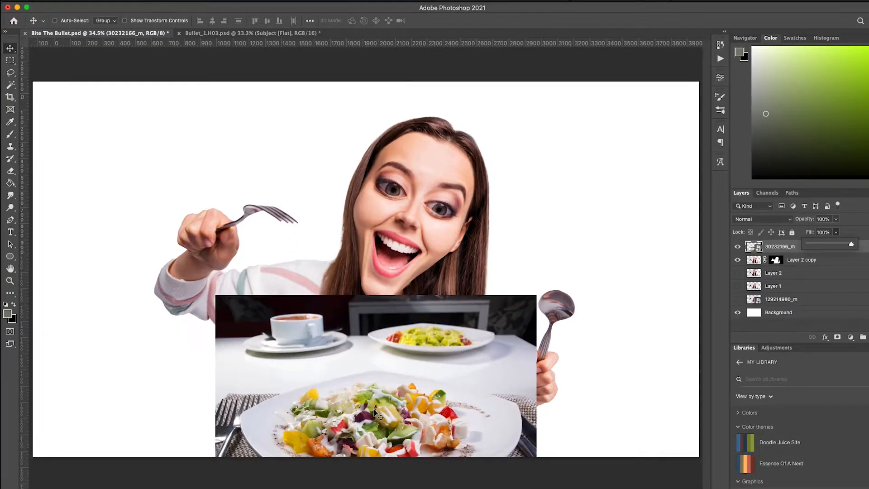
scroll(376, 414, down, 5)
key(p)
click(153, 282)
drag(383, 206, 556, 175)
drag(383, 207, 404, 208)
key(super+z)
key(super+z)
alt+click(398, 207)
drag(639, 172, 498, 164)
drag(497, 255, 631, 301)
right_click(502, 254)
key(Escape)
Continue the path down the plate's right rim and along the canvas's lower edge, closing it at the left corner.
scroll(505, 271, up, 5)
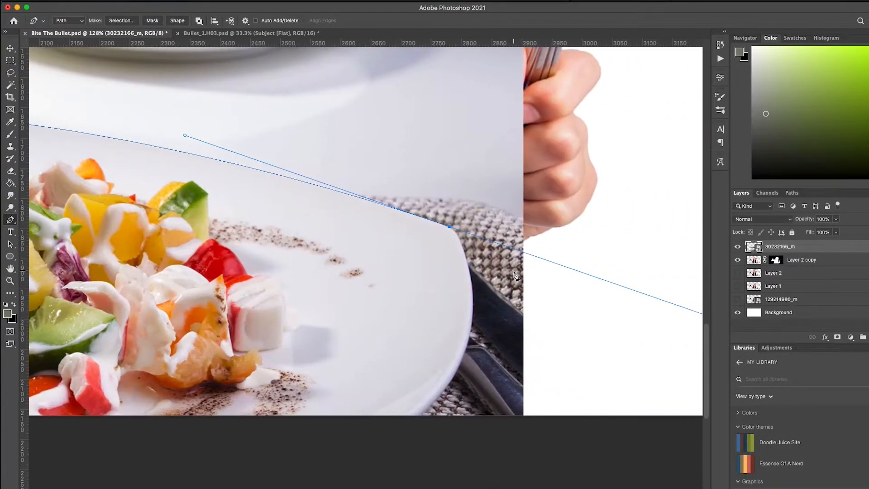
scroll(434, 348, down, 5)
scroll(435, 346, up, 3)
drag(412, 265, 326, 338)
alt+click(412, 266)
click(306, 257)
scroll(289, 281, down, 3)
click(178, 286)
scroll(184, 278, up, 1)
scroll(113, 182, up, 3)
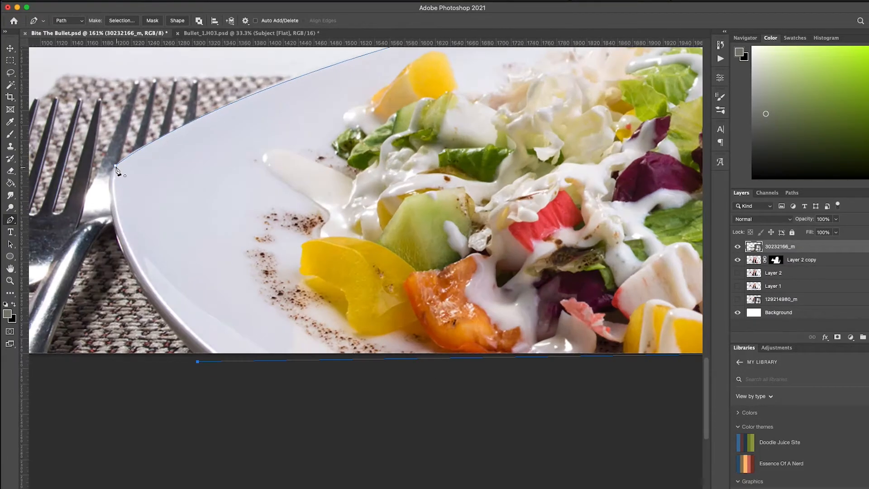
drag(110, 179, 116, 96)
Convert the plate path to a selection with a 0-pixel feather and mask the salad photo to it.
right_click(287, 173)
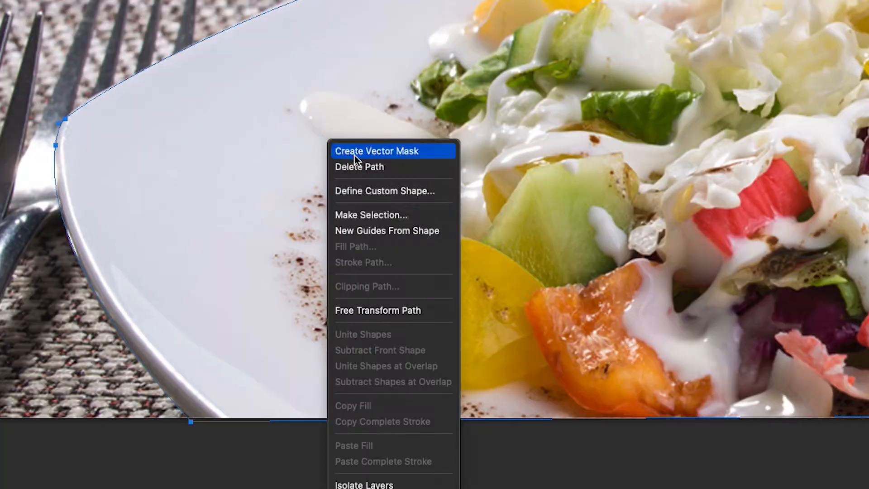
click(336, 226)
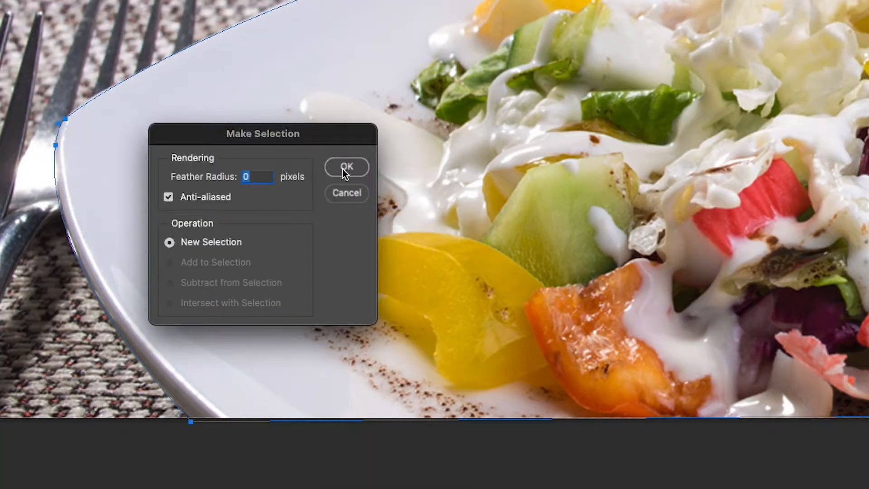
click(346, 171)
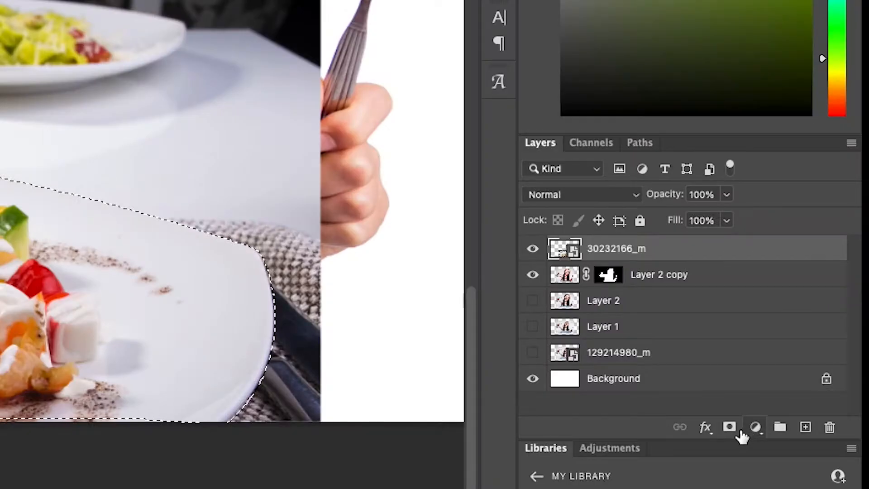
click(731, 424)
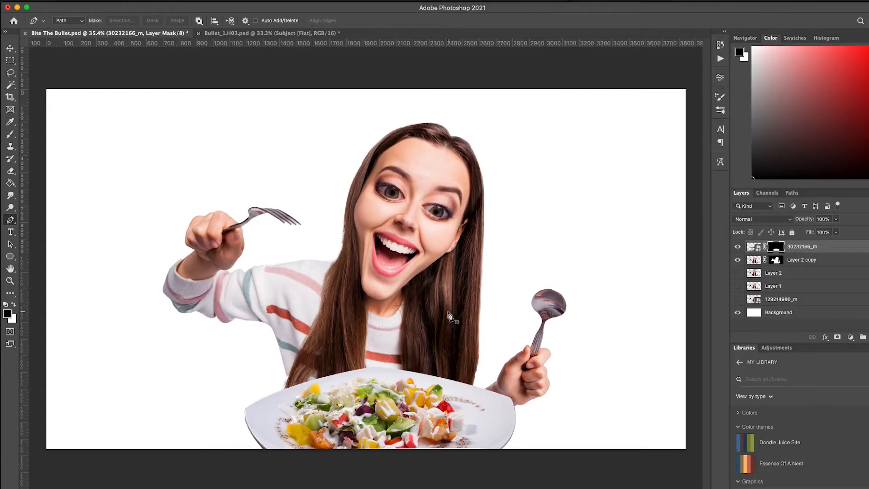
Move the woman and the salad plate together slightly to the left.
key(v)
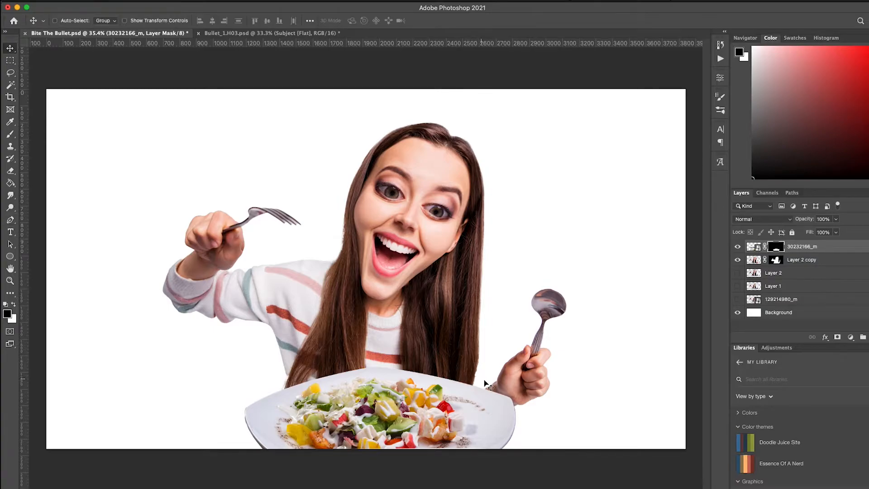
scroll(485, 383, down, 2)
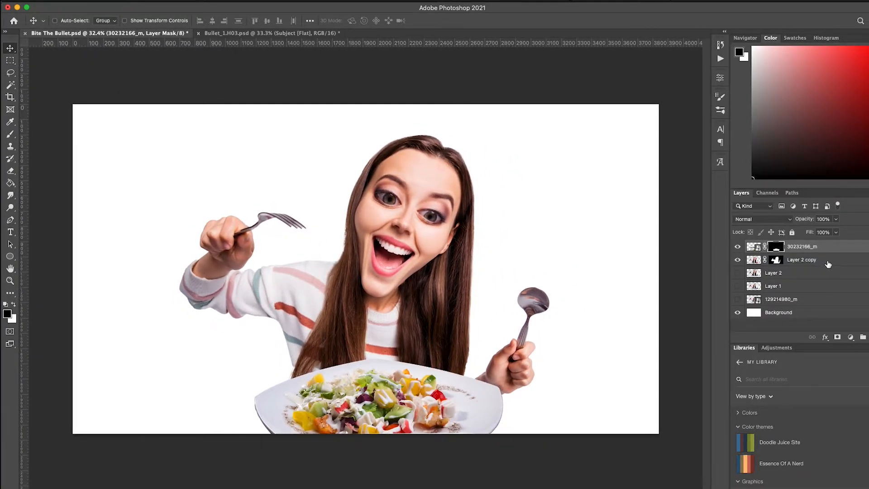
Place the brick wall photo pexels-pixabay-269063 above Layer 2 and scale it to about 199.5%.
click(800, 274)
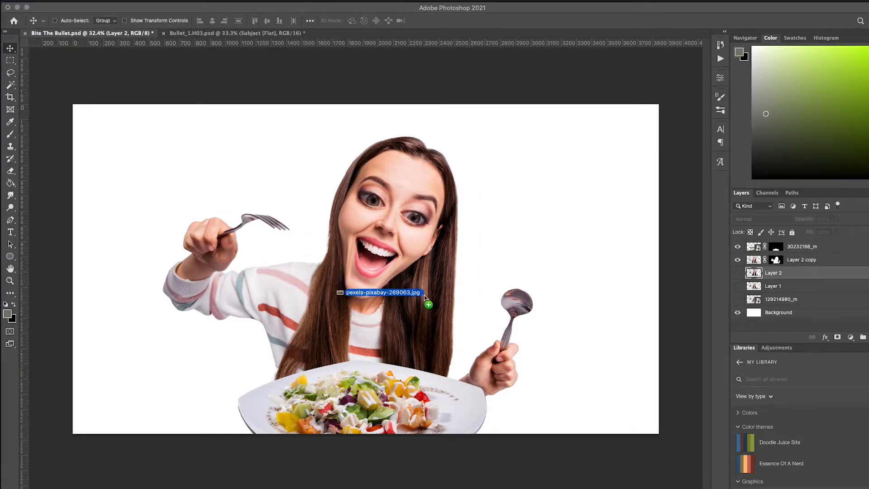
drag(426, 295, 424, 298)
drag(519, 192, 668, 112)
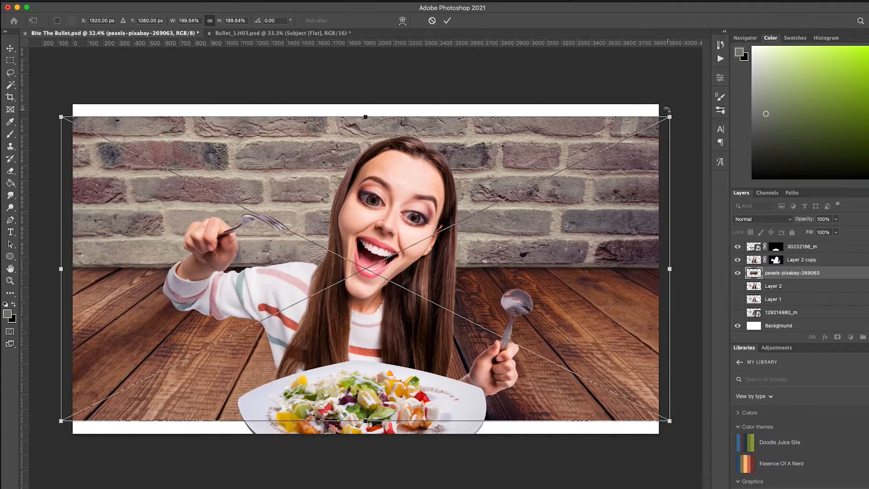
key(Return)
Draw a closed rectangular Pen path around the wooden tabletop, from the base of the brick wall to the canvas's lower edge.
key(p)
scroll(670, 114, up, 1)
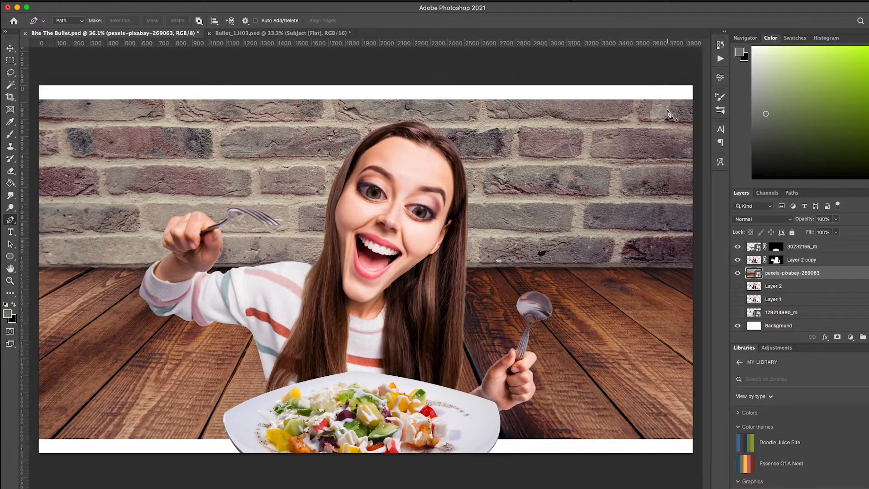
click(694, 270)
click(36, 269)
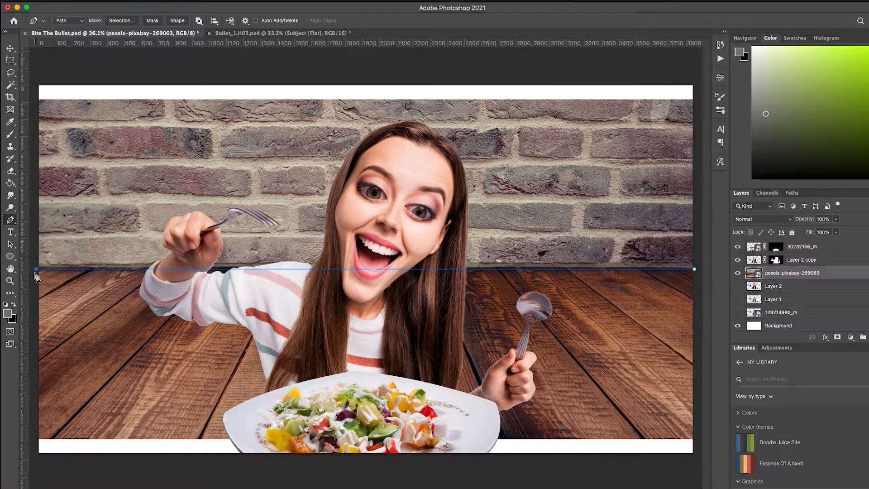
click(36, 455)
click(695, 454)
click(695, 269)
Convert the path to a selection, mask out the brick wall, and move the tabletop down behind the plate and hand.
right_click(585, 312)
click(610, 349)
click(288, 195)
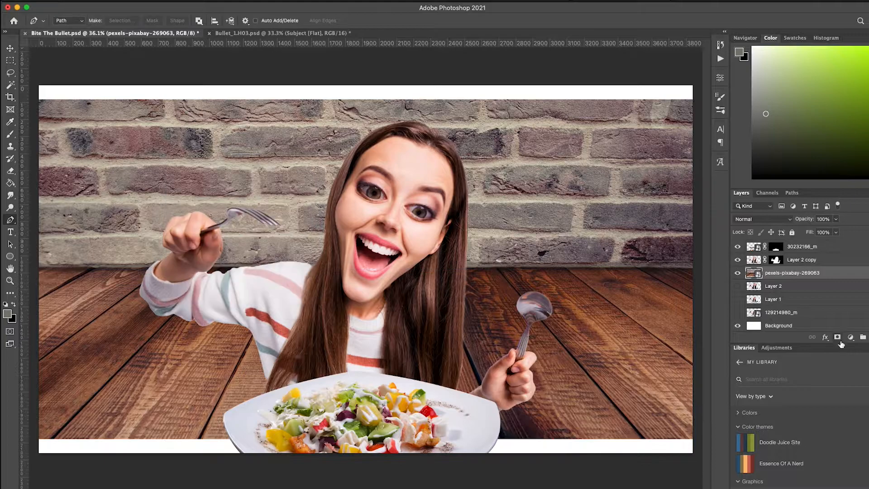
click(838, 337)
key(v)
drag(562, 287, 567, 416)
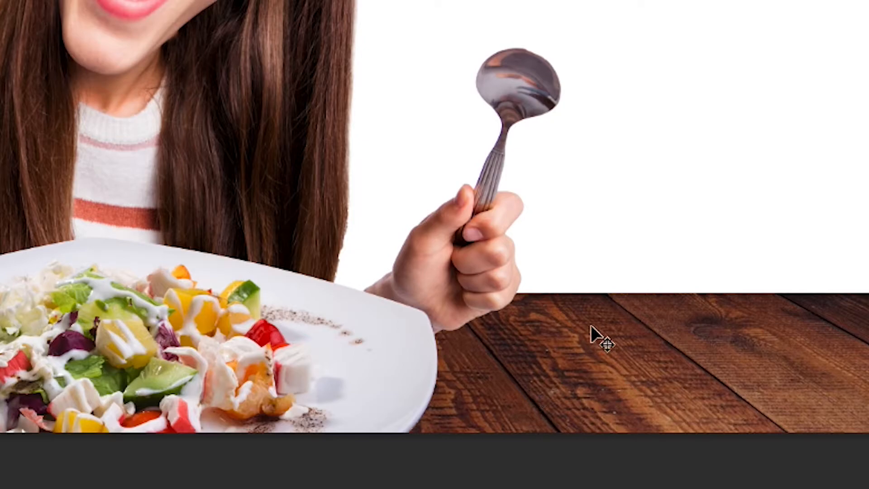
Load the tabletop mask as a selection and paint on the woman's layer mask to hide the wrist and hand below the table edge.
super+click(495, 330)
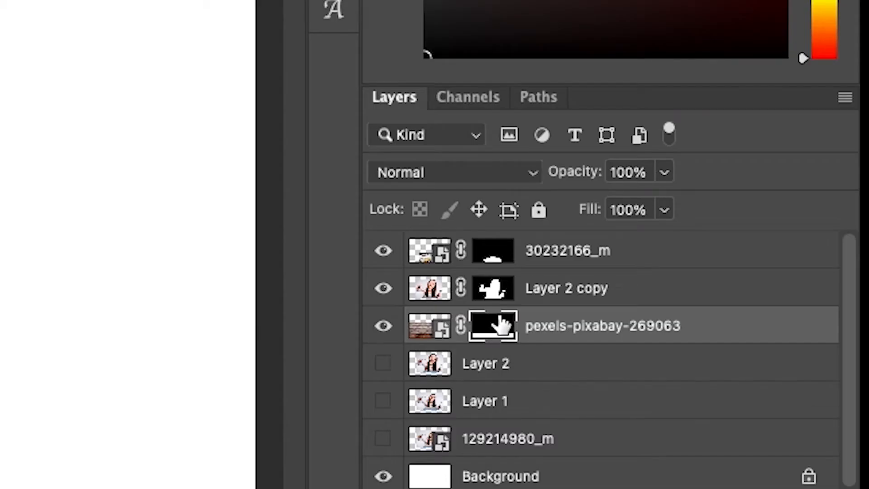
click(494, 290)
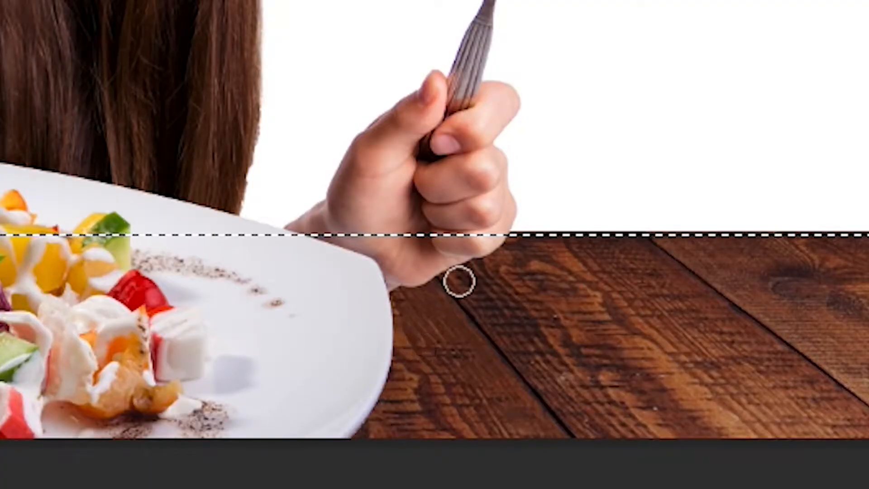
mouse_move(453, 258)
mouse_down()
mouse_move(382, 287)
mouse_move(359, 286)
mouse_move(367, 260)
mouse_move(310, 244)
mouse_up()
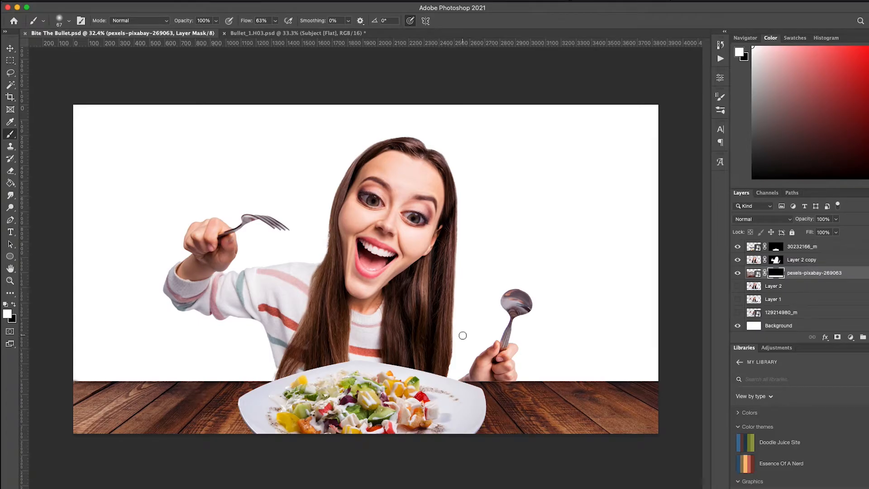
Bring the bullet from Bullet_1.H03.psd into the Bite The Bullet document and place its layer at the top of the stack.
click(281, 33)
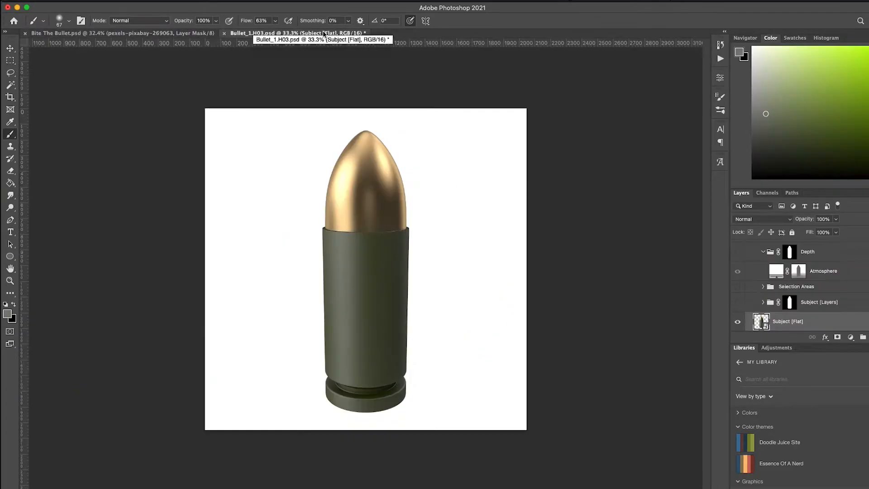
drag(179, 37, 439, 305)
drag(846, 274, 815, 245)
Rotate the bullet 90°, flip it so its tip faces left, scale it down proportionally and lay it across the salad plate.
key(super+t)
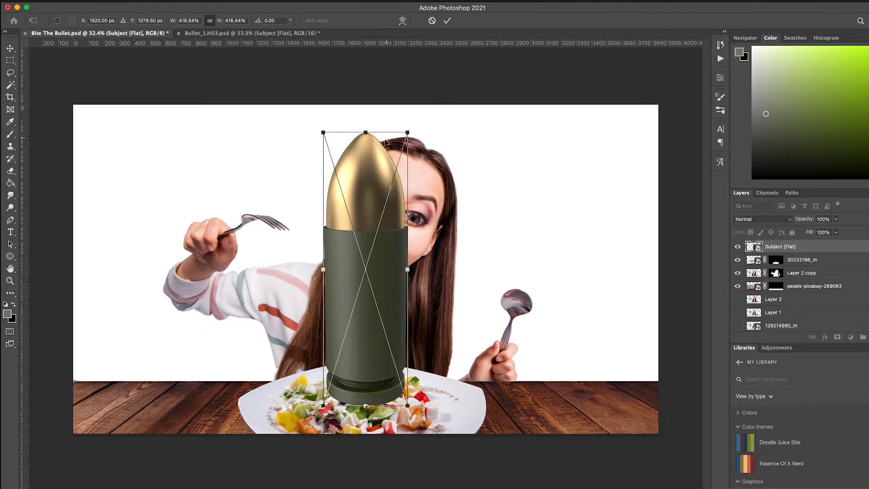
drag(367, 132, 477, 335)
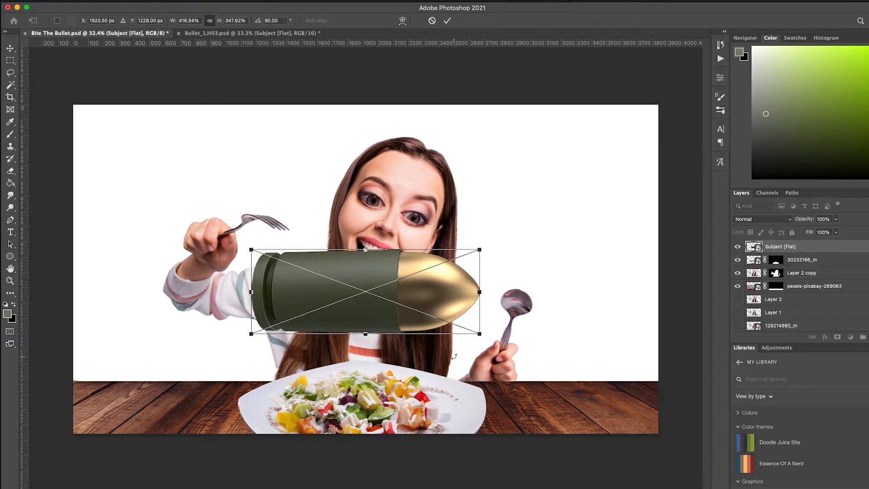
click(88, 1)
mouse_move(135, 198)
click(247, 341)
drag(480, 249, 422, 269)
drag(338, 270, 338, 263)
drag(397, 293, 420, 373)
drag(447, 346, 454, 340)
drag(425, 386, 420, 388)
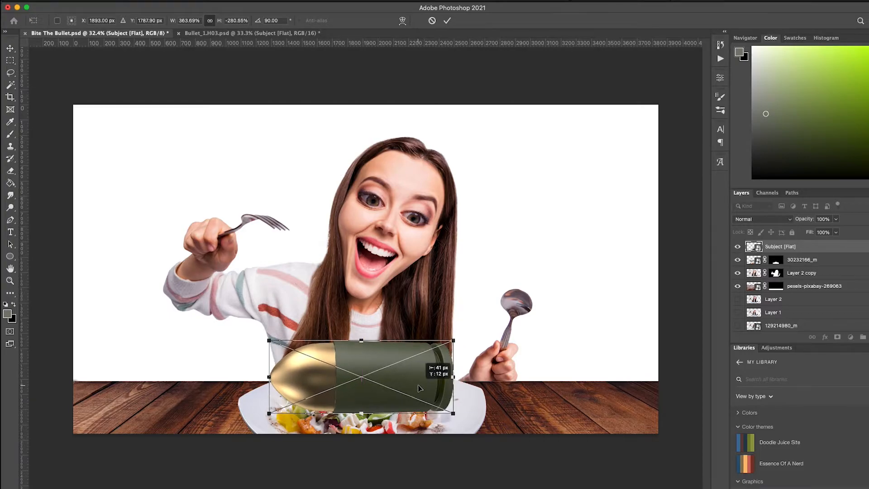
key(Return)
Lower the bullet layer's fill to 48% and add a layer mask to it.
key(b)
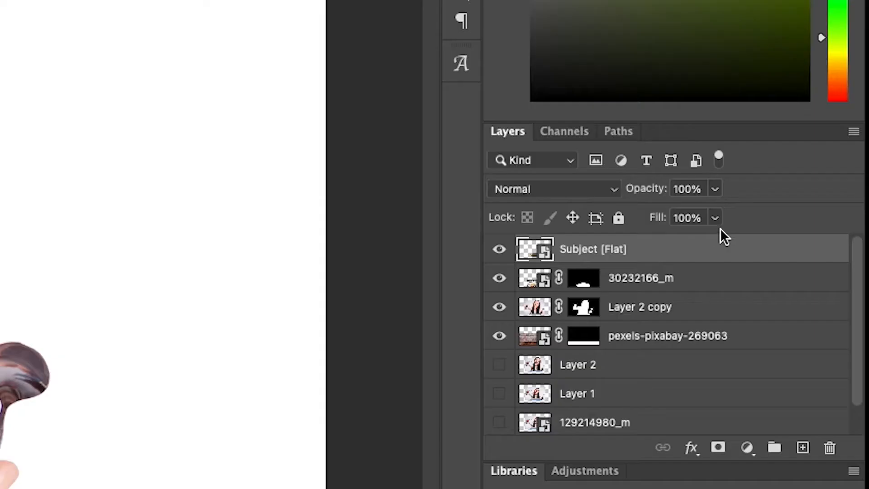
click(837, 232)
drag(815, 247, 819, 246)
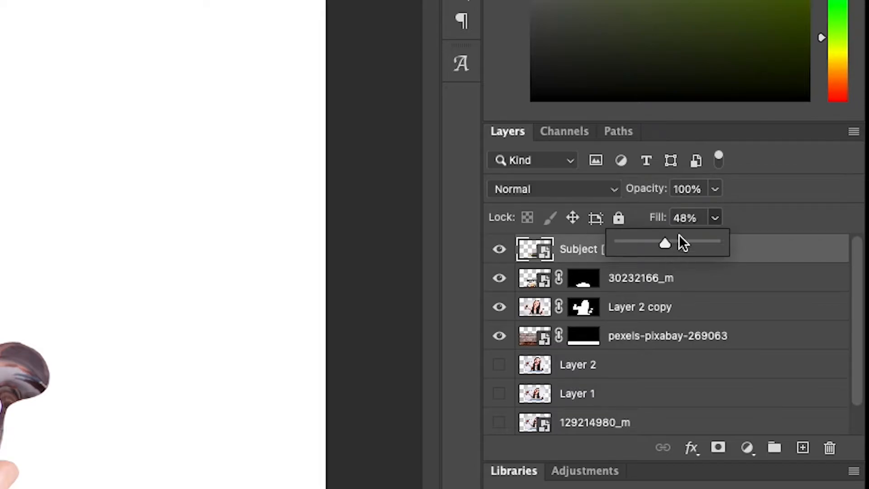
click(719, 448)
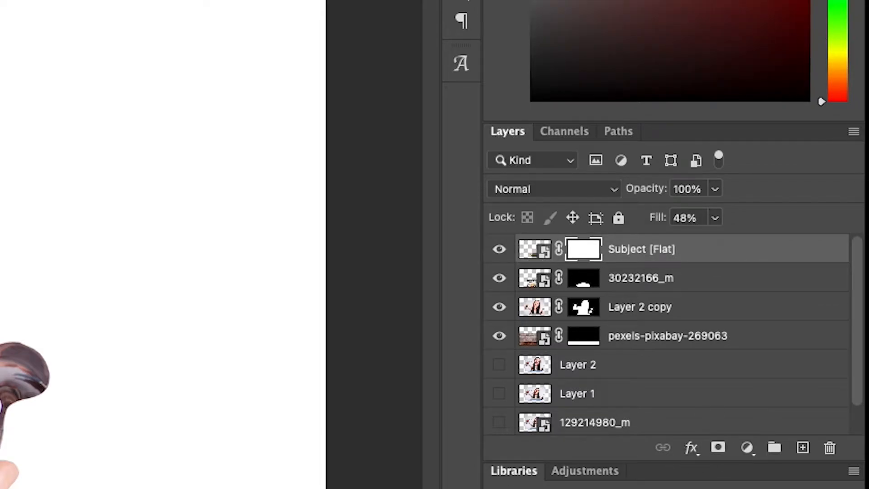
Set the brush to 14 px with 83% hardness for masking the bullet where it overlaps the salad.
scroll(403, 396, up, 5)
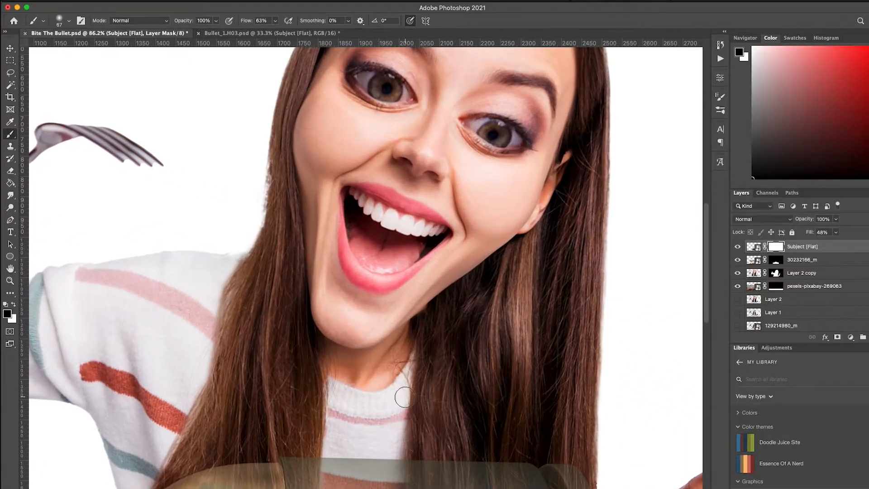
scroll(404, 396, down, 8)
scroll(407, 397, down, 5)
scroll(404, 399, up, 4)
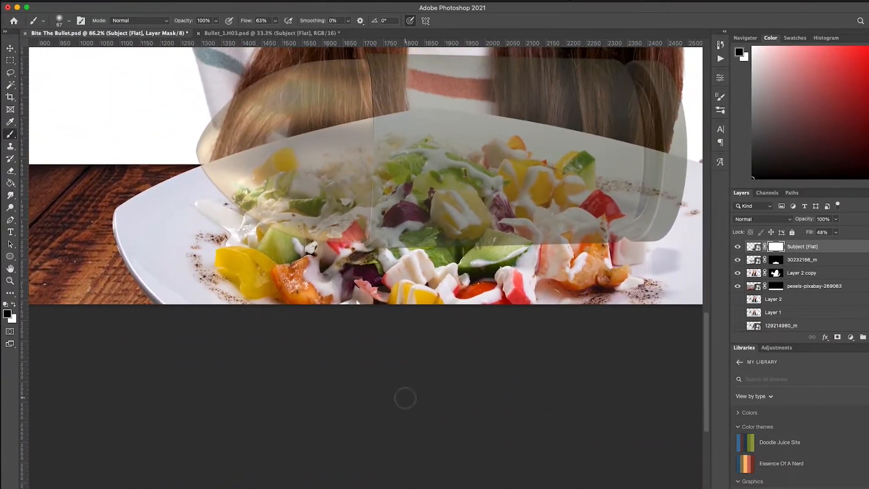
scroll(405, 398, up, 7)
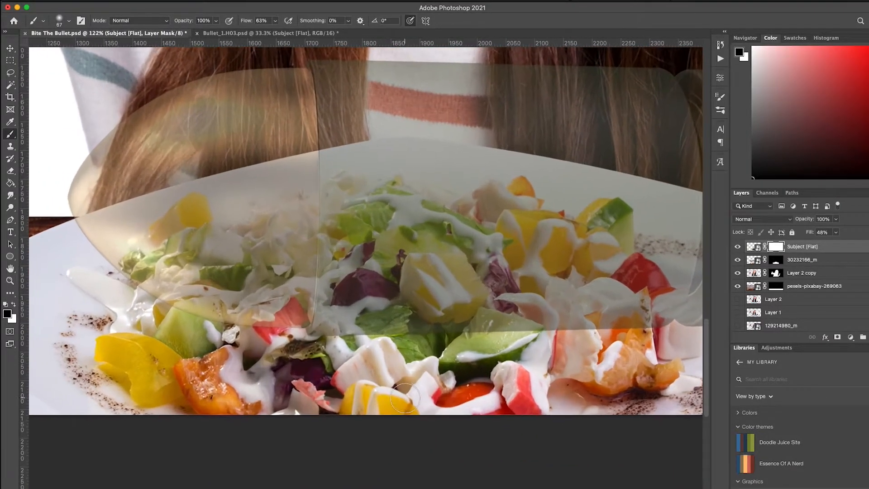
scroll(404, 399, right, 2)
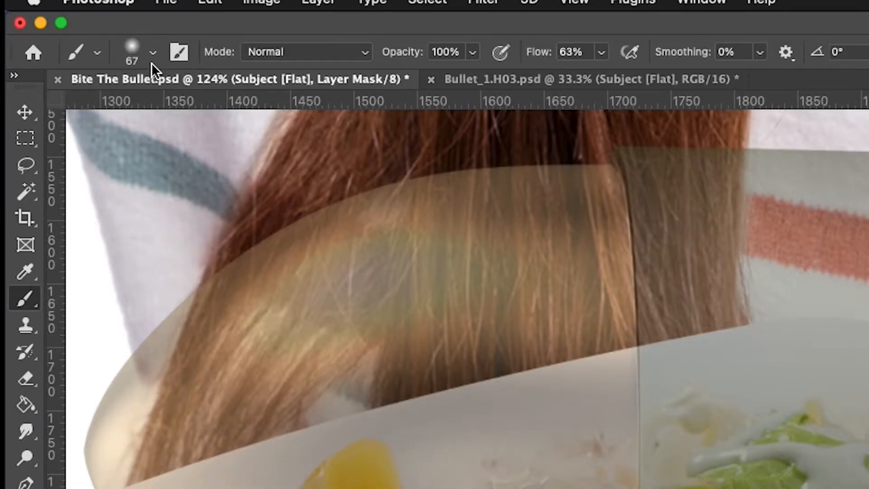
click(153, 55)
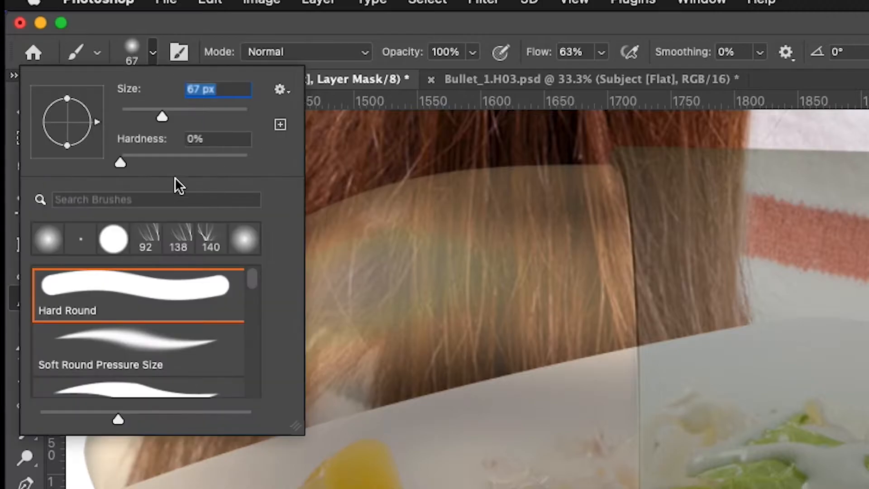
drag(227, 159, 225, 161)
drag(162, 117, 129, 118)
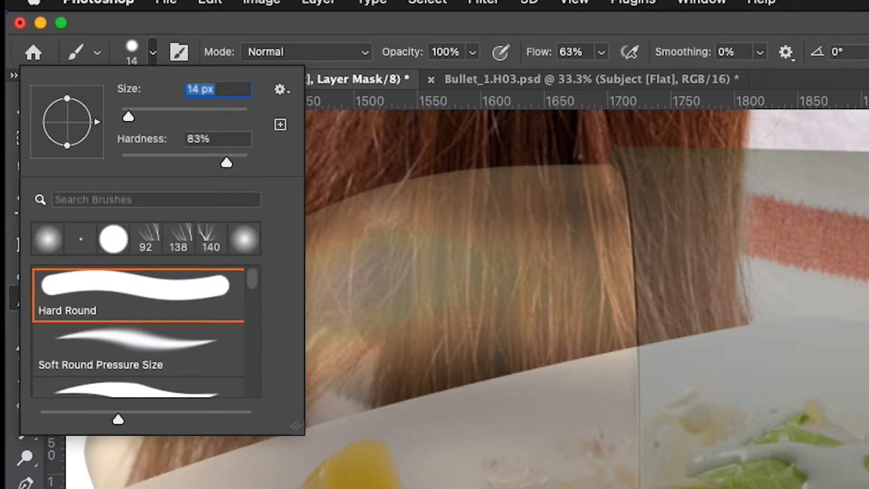
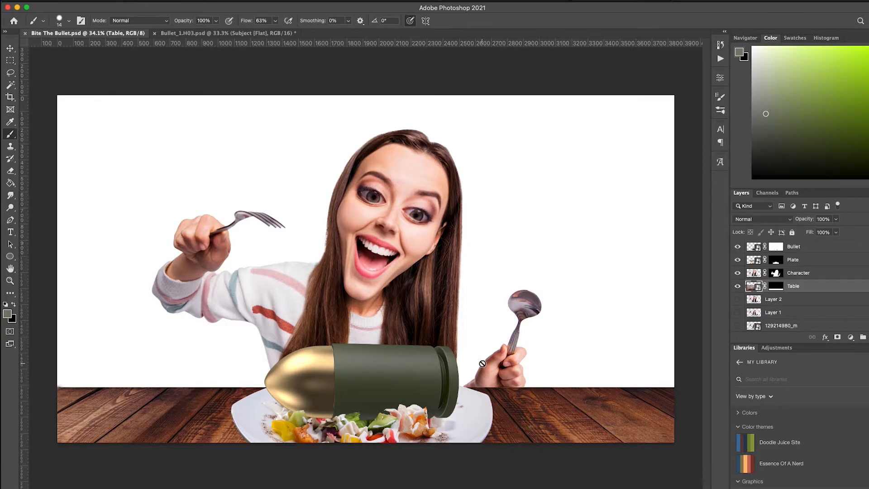
scroll(490, 359, down, 5)
scroll(485, 361, up, 5)
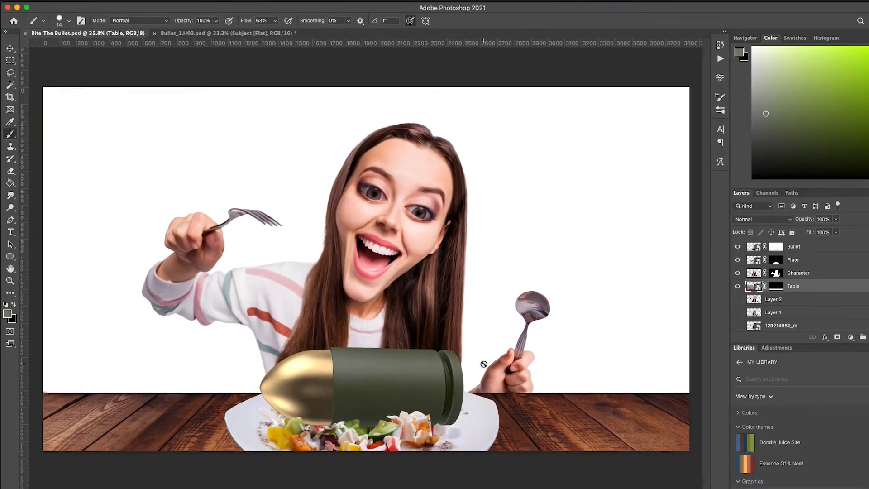
scroll(482, 366, down, 1)
scroll(483, 366, down, 1)
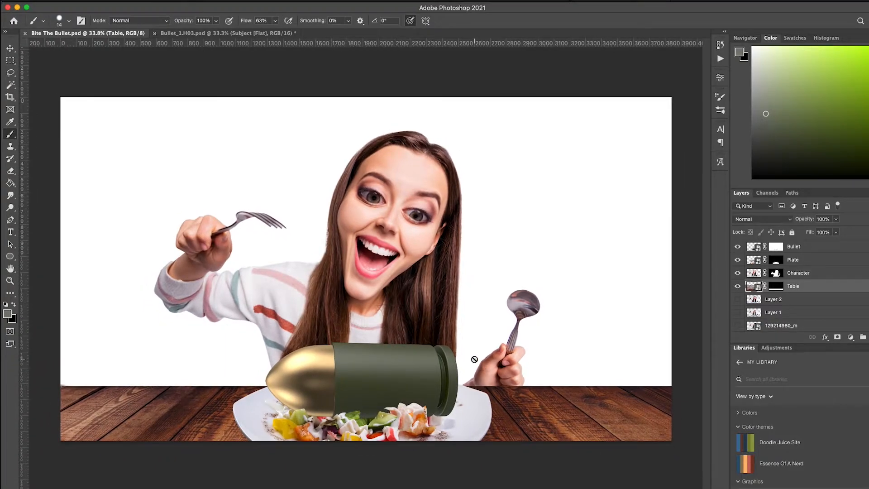
Add a Hue/Saturation adjustment above the Bullet layer with saturation at -100, and compare the composite without it.
click(858, 249)
click(851, 337)
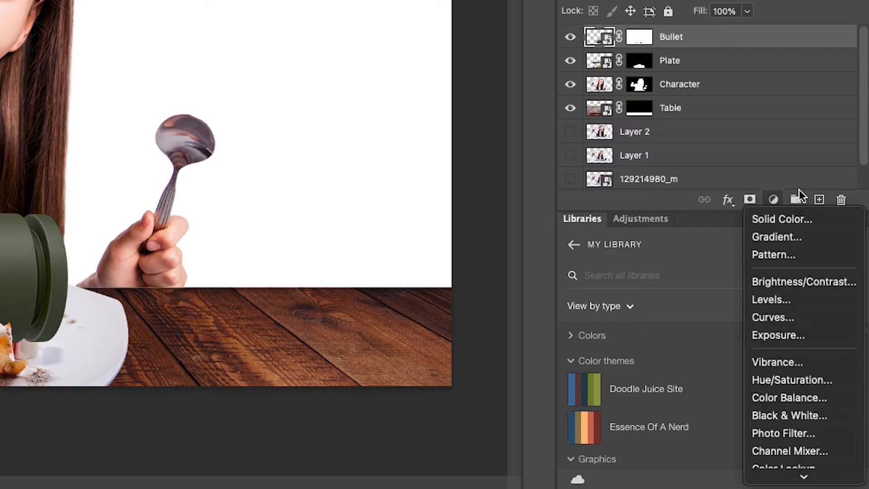
click(832, 383)
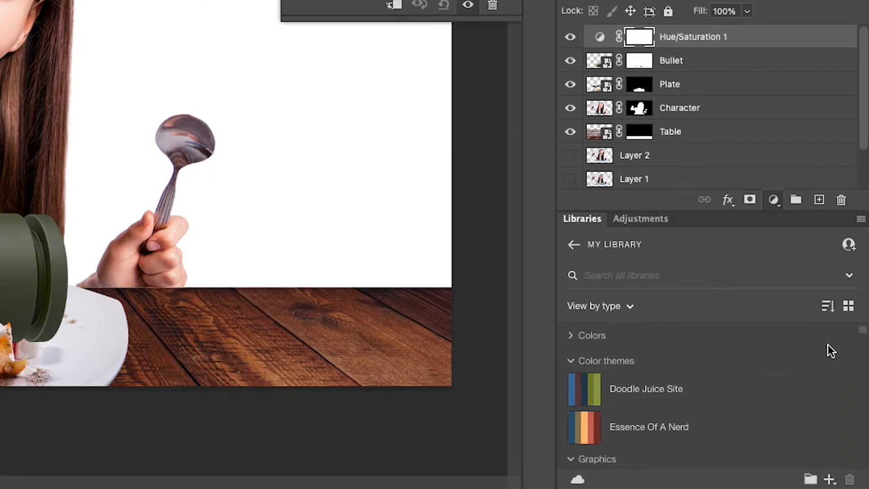
drag(639, 156, 520, 181)
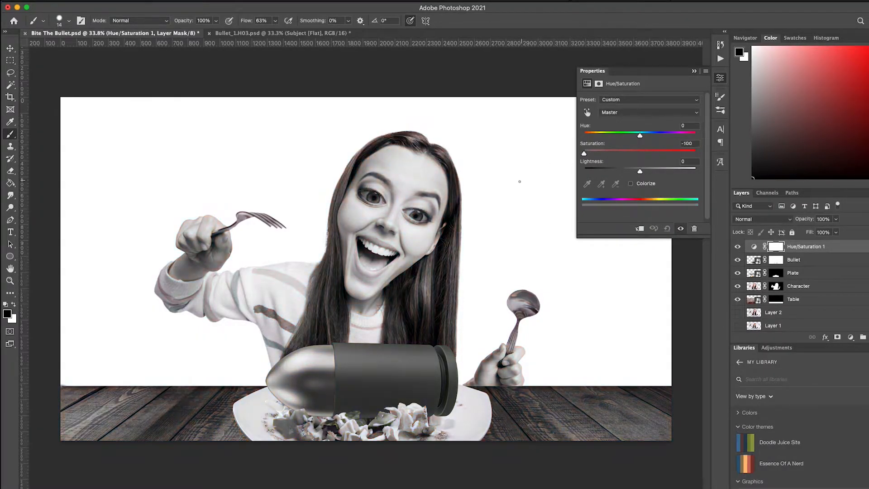
click(706, 72)
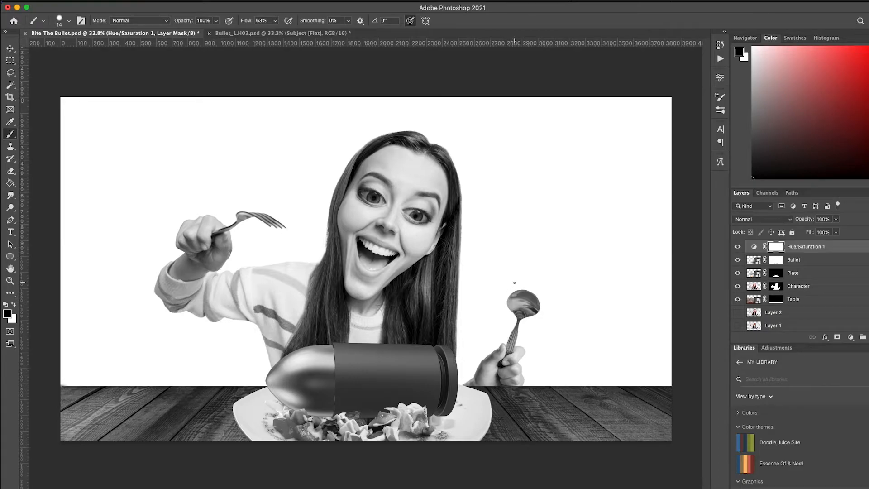
click(738, 247)
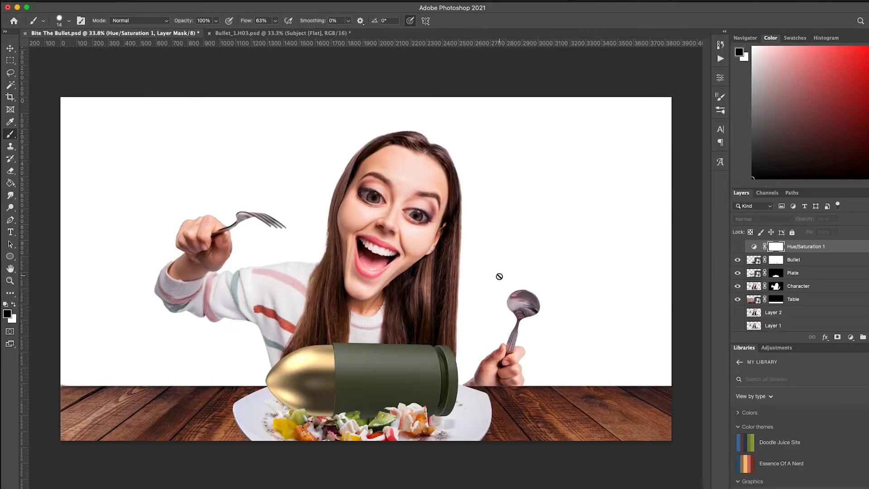
Add a Curves adjustment clipped to the Bullet layer, pulling the midtones down slightly and adding a point in the highlights.
key(v)
scroll(501, 281, up, 5)
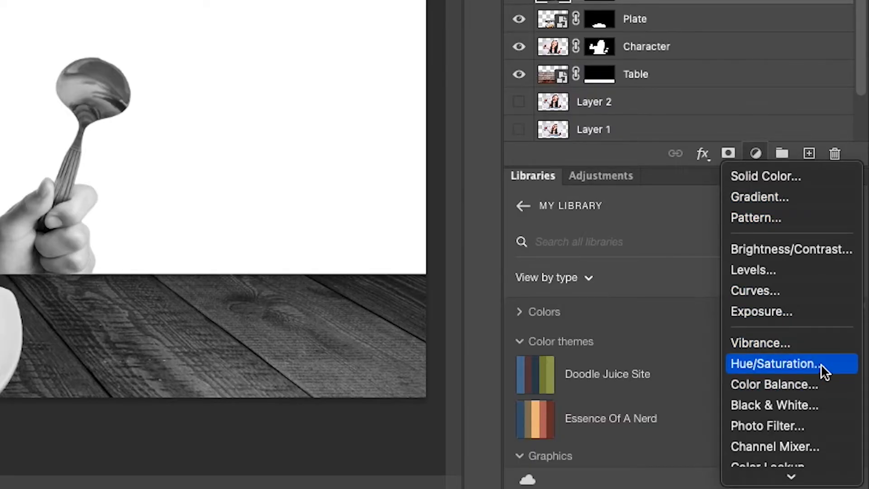
click(802, 294)
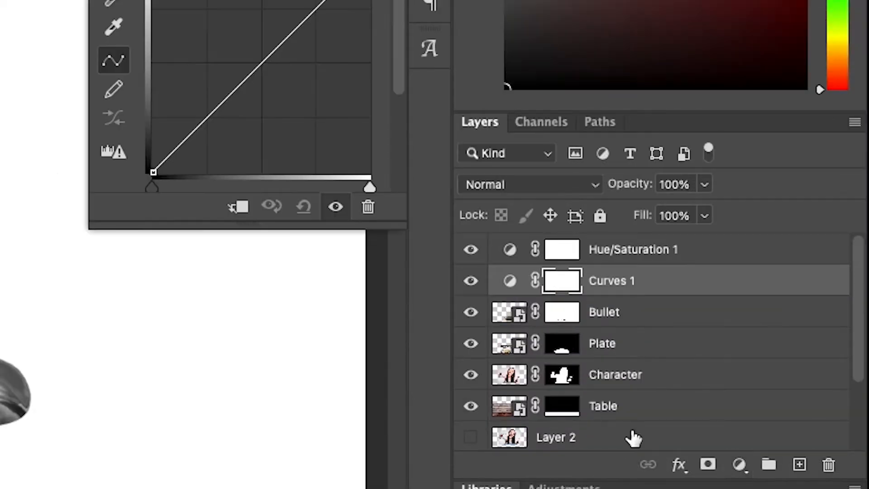
alt+click(521, 295)
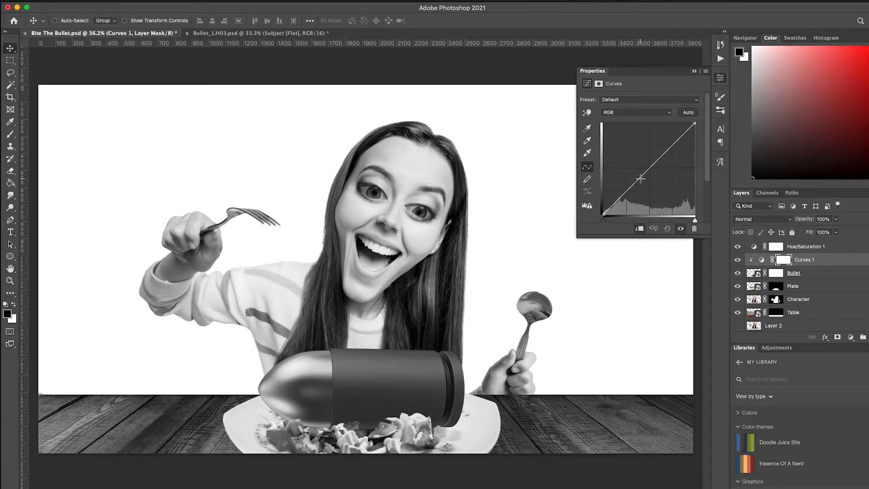
drag(243, 91, 244, 94)
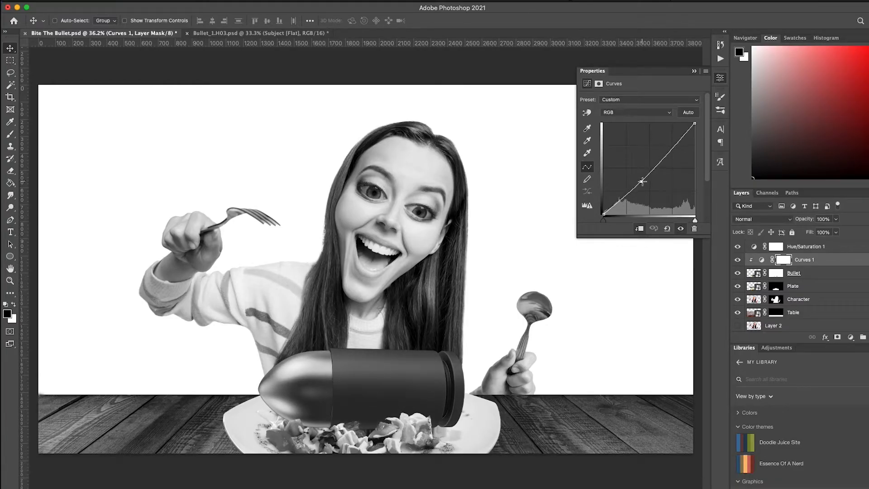
drag(643, 182, 641, 182)
drag(681, 139, 680, 138)
click(694, 71)
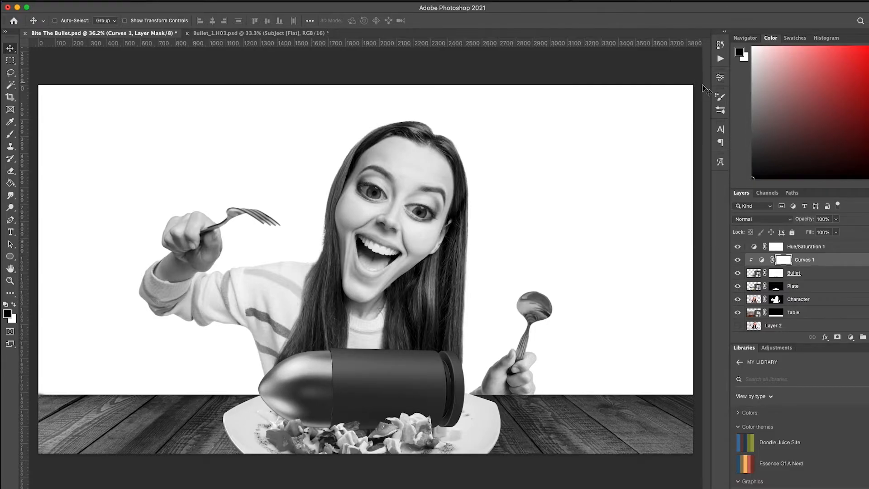
Add a Curves adjustment clipped to the Plate layer and pull its midtones down slightly to darken the plate.
click(738, 286)
click(738, 286)
click(831, 273)
click(829, 286)
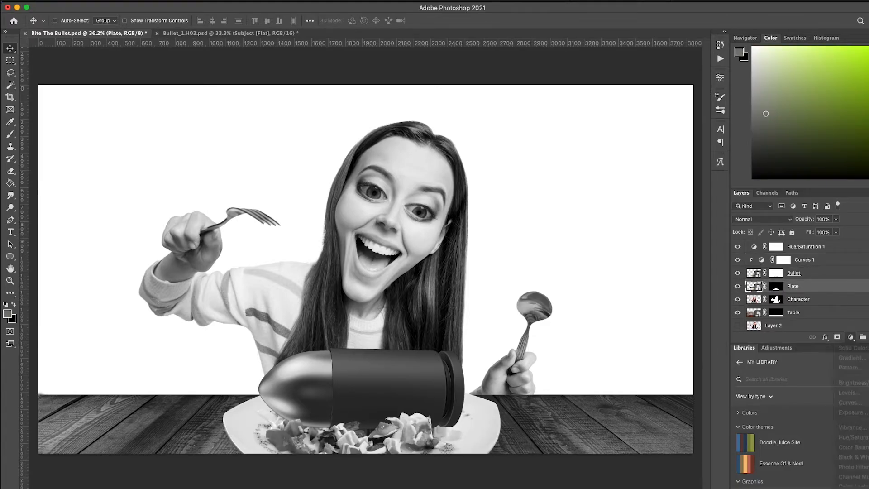
click(851, 337)
click(850, 403)
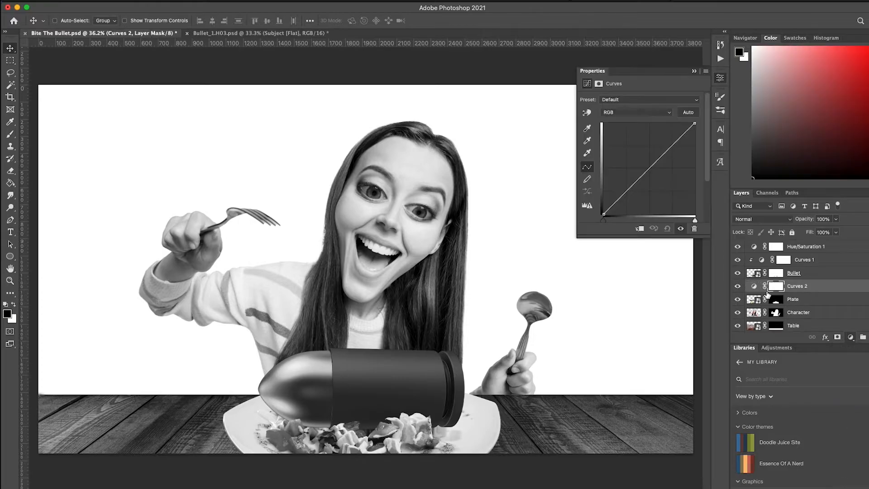
drag(636, 186, 638, 194)
click(694, 71)
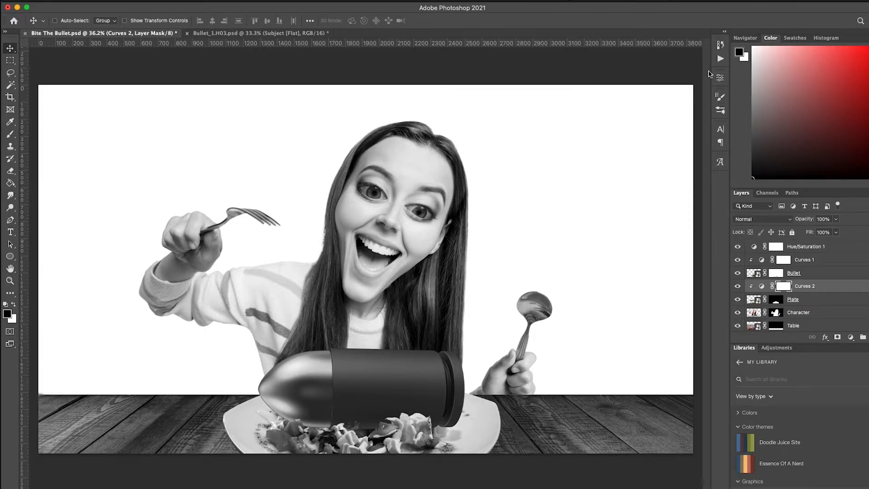
Add a Curves adjustment clipped to the Table layer and pull its midtones down slightly to darken the wood.
click(827, 326)
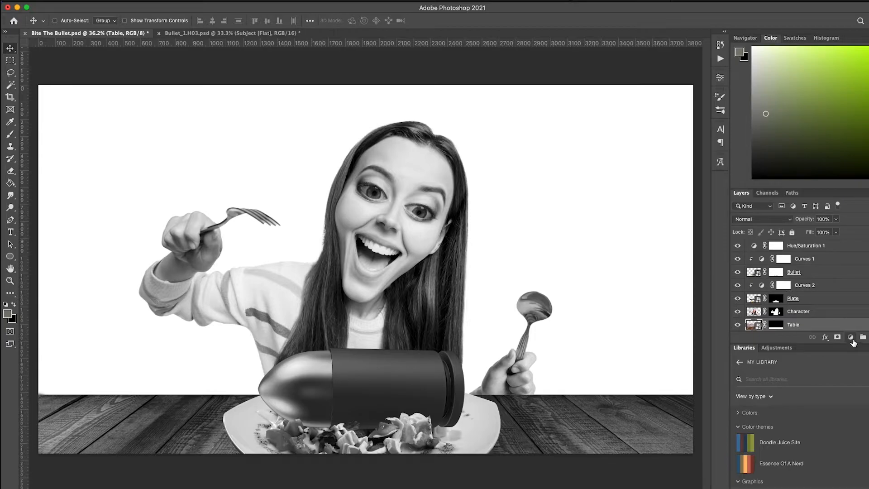
click(851, 337)
key(Escape)
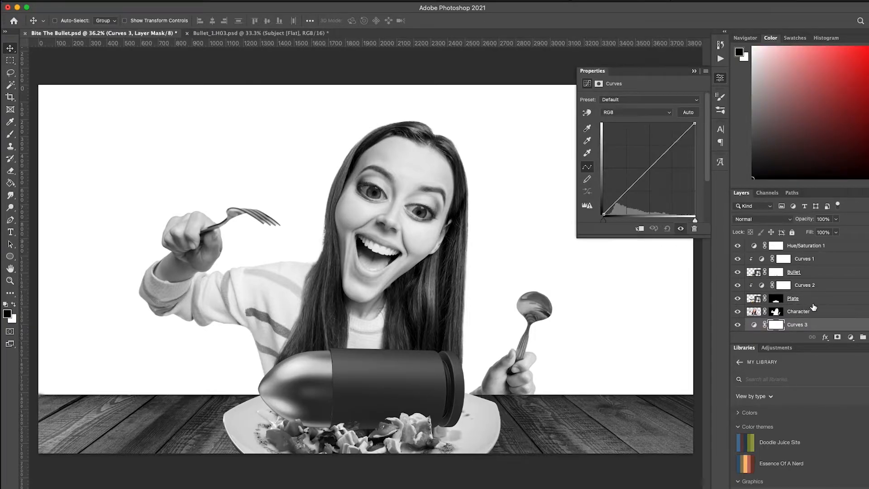
scroll(814, 307, down, 5)
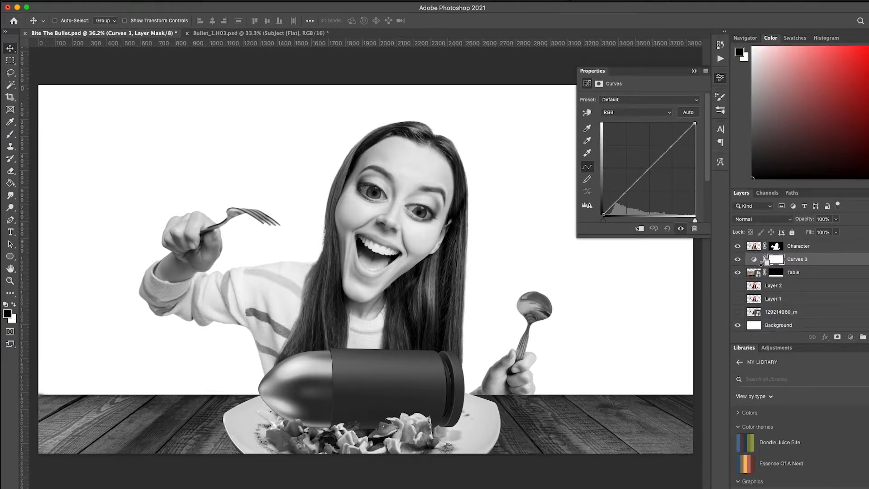
alt+click(761, 263)
drag(634, 186, 636, 190)
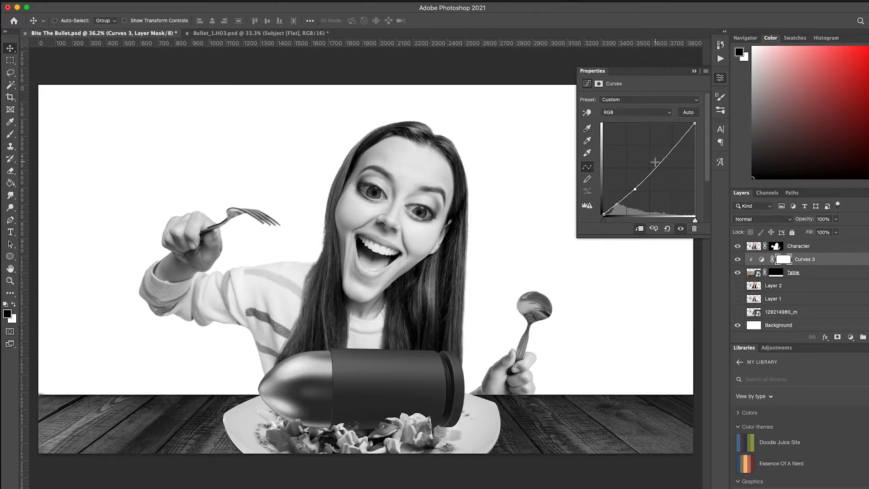
click(698, 72)
scroll(805, 260, up, 5)
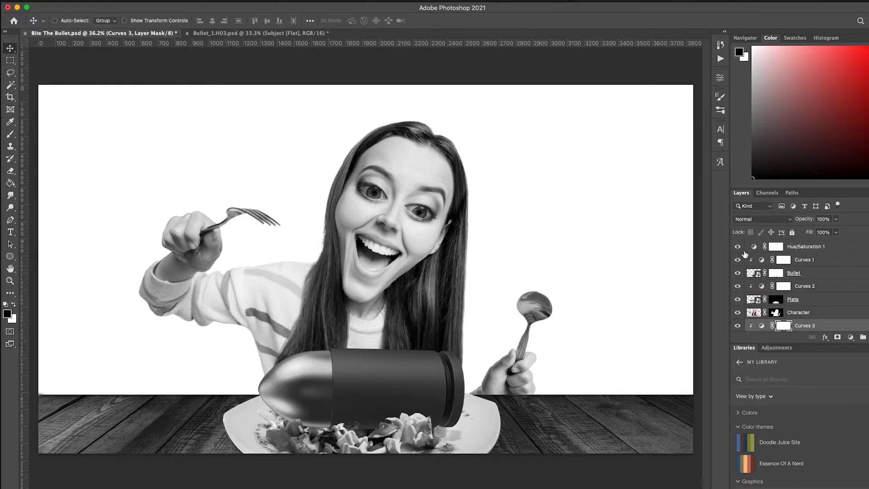
Hide the Hue/Saturation 1 adjustment, check the composite in colour, and delete that adjustment layer.
click(738, 247)
scroll(619, 307, down, 5)
scroll(622, 309, up, 4)
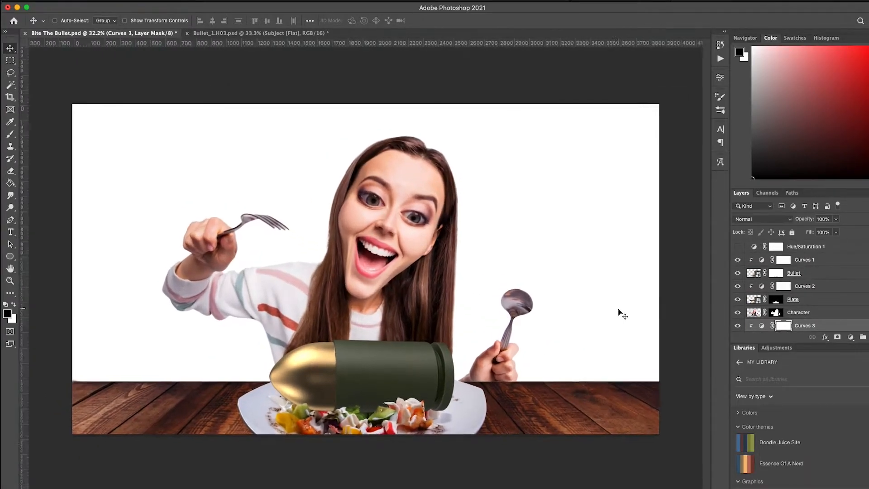
scroll(619, 307, down, 2)
scroll(151, 308, up, 2)
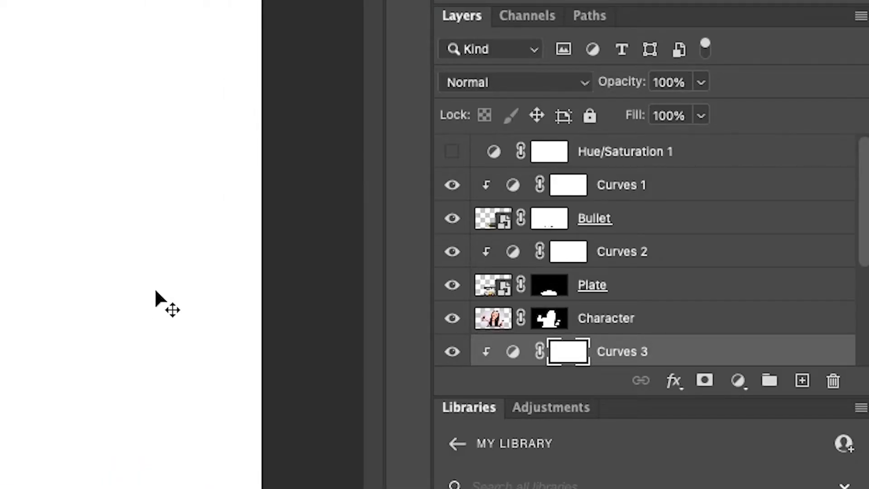
click(768, 160)
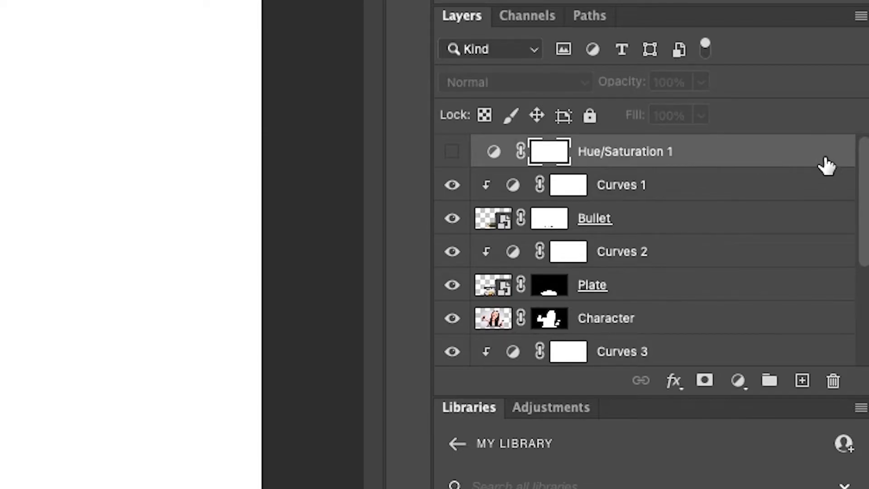
drag(827, 165, 837, 381)
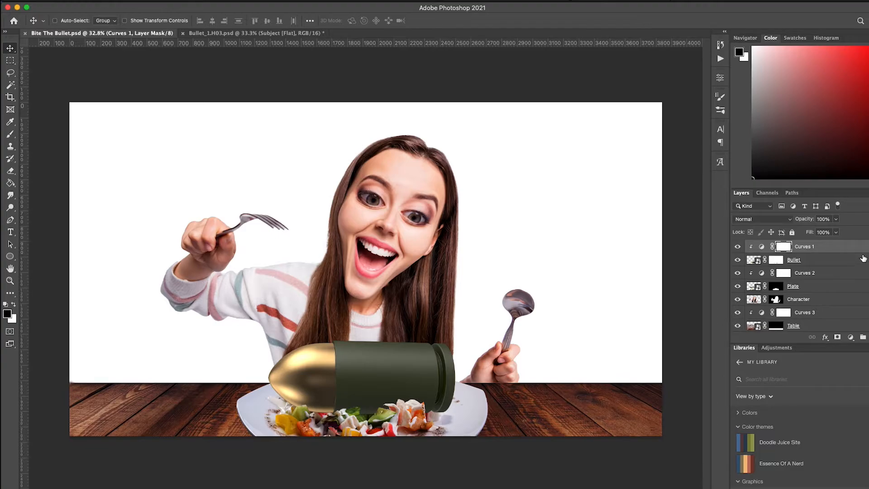
Brush a wavy, frowning mouth with curled ends in black onto the bullet's casing on a new top layer.
click(868, 337)
scroll(385, 384, up, 5)
drag(384, 385, 377, 264)
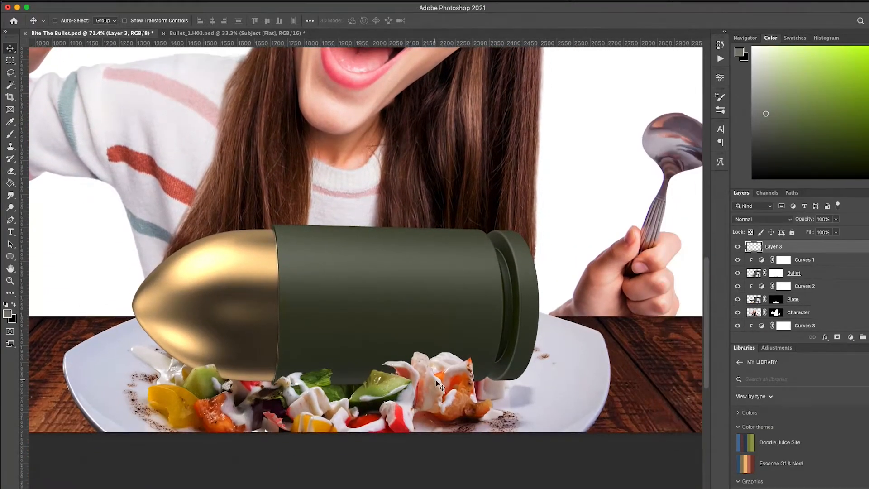
key(b)
key(d)
scroll(379, 317, up, 1)
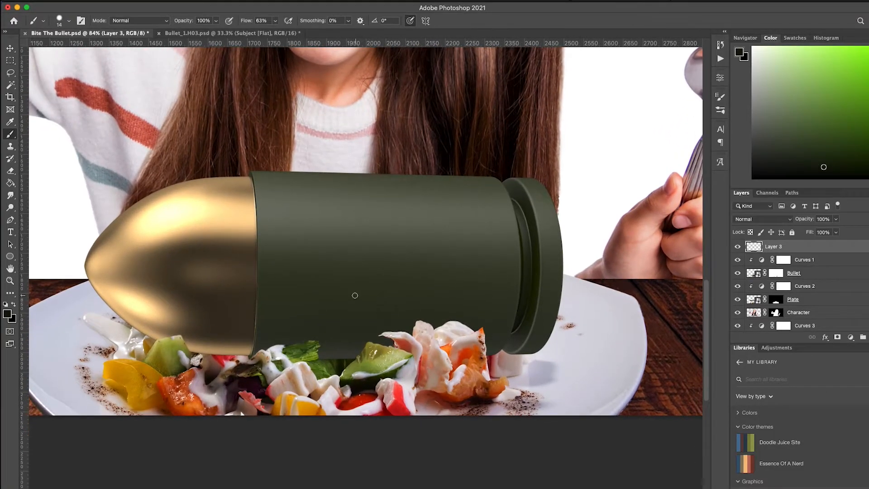
mouse_move(366, 297)
mouse_down()
mouse_move(400, 305)
mouse_move(433, 297)
mouse_move(473, 307)
mouse_up()
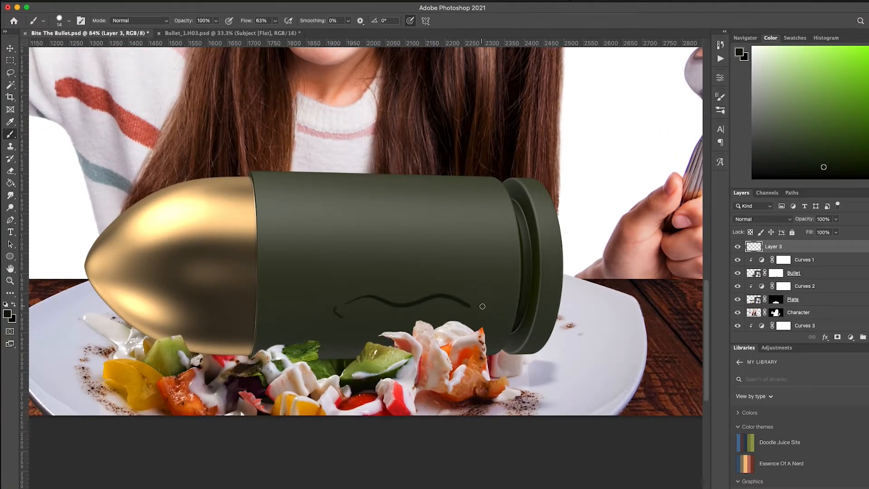
scroll(479, 313, down, 5)
scroll(484, 319, up, 5)
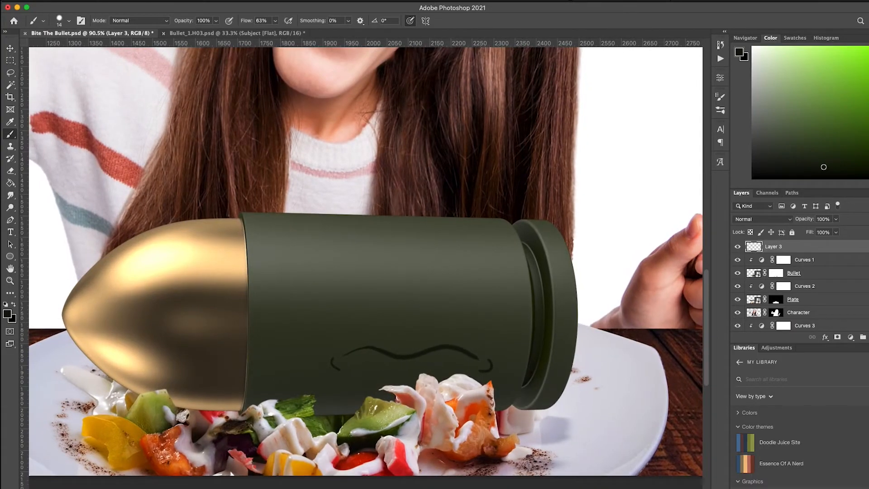
Make a tall white-filled oval eye on a new layer and place it above the mouth on the bullet.
key(alt+shift+super+n)
drag(14, 63, 78, 67)
drag(359, 304, 403, 217)
key(x)
key(g)
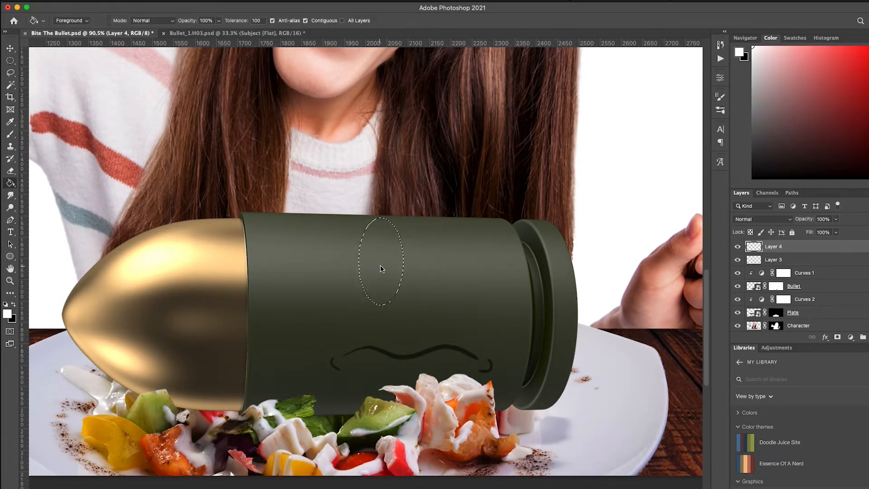
click(382, 269)
key(super+d)
key(v)
drag(383, 265, 390, 283)
scroll(397, 317, down, 5)
scroll(398, 403, up, 1)
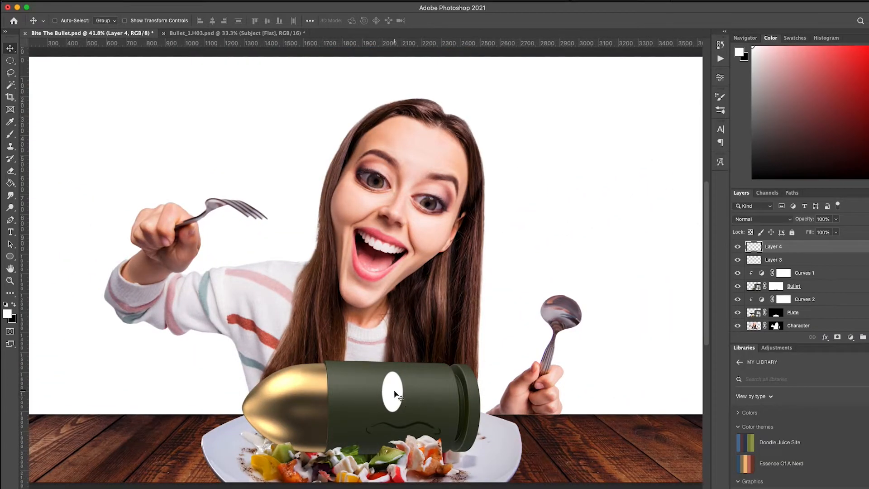
Duplicate the white eye to its right and nudge the original left to leave a gap between the two.
drag(396, 394, 417, 397)
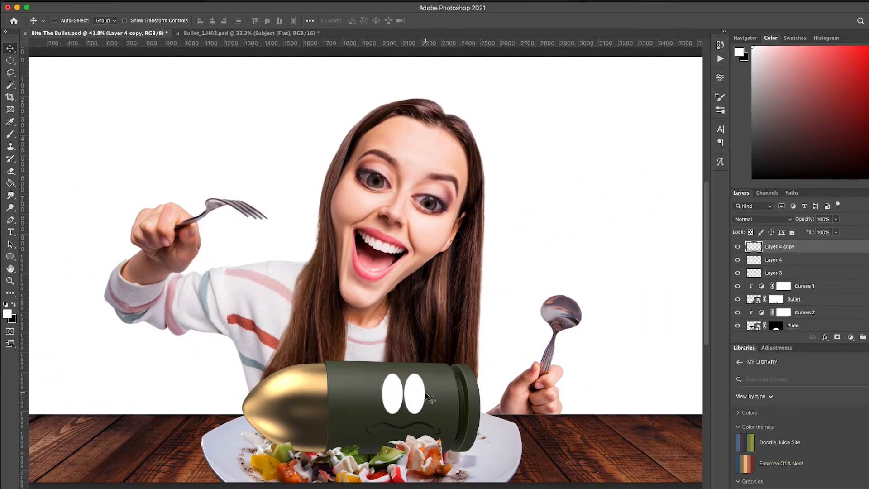
click(809, 264)
key(Left)
key(Left)
key(Left)
key(Left)
key(Left)
key(Left)
key(Left)
key(Left)
key(Left)
key(Left)
key(Left)
key(Left)
key(Left)
key(Left)
Select both eye layers and fine-tune their shared position above the bullet's mouth.
shift+click(818, 249)
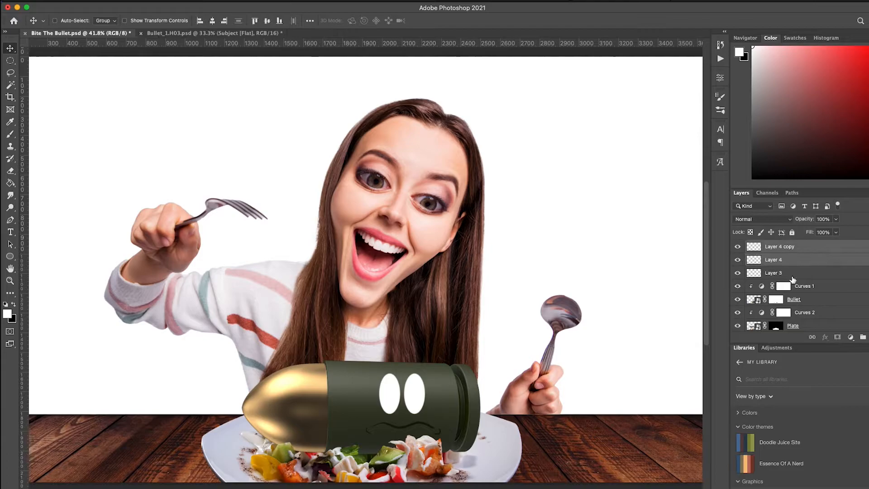
drag(420, 390, 426, 387)
key(Left)
key(Left)
key(Left)
key(Left)
key(Left)
key(Left)
key(Left)
key(Left)
key(Left)
key(Left)
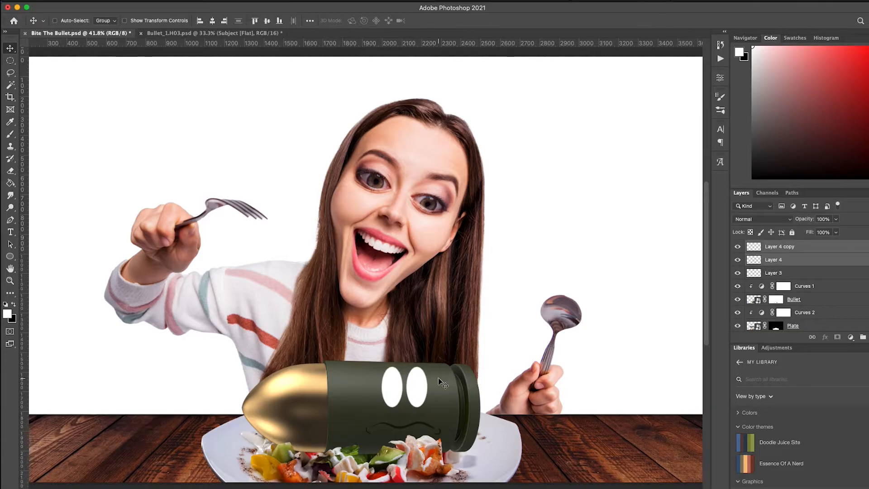
key(Down)
key(Down)
key(Down)
key(Down)
key(Down)
key(Down)
key(Down)
key(Down)
key(Down)
key(Down)
key(Down)
key(Down)
key(Down)
key(Down)
key(Left)
key(Left)
key(Left)
key(Left)
key(Left)
key(Left)
key(Left)
key(Left)
key(Left)
key(Left)
key(Left)
key(Left)
key(Left)
key(Left)
key(Left)
key(Left)
key(Right)
key(Right)
Nudge the left eye slightly left and scale the right eye down to about 94%.
click(809, 263)
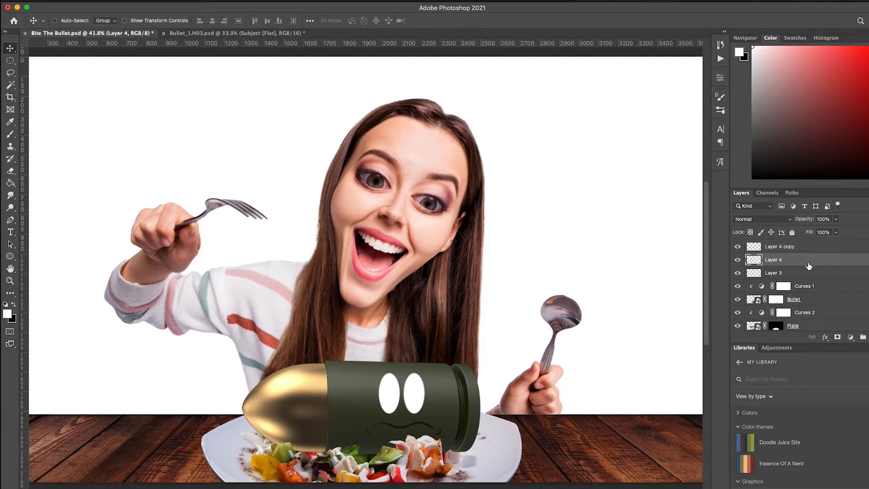
key(Left)
key(Left)
key(Left)
key(Left)
key(Left)
key(Left)
click(780, 247)
scroll(425, 390, up, 3)
key(ctrl+t)
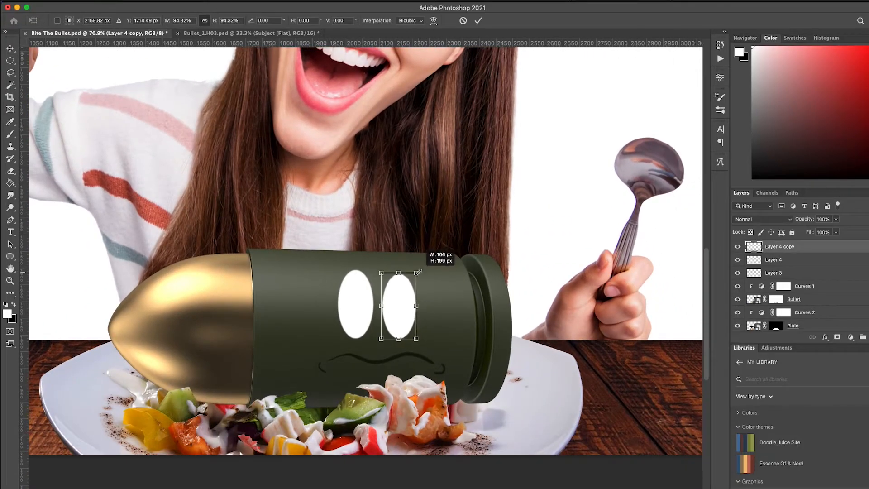
key(Return)
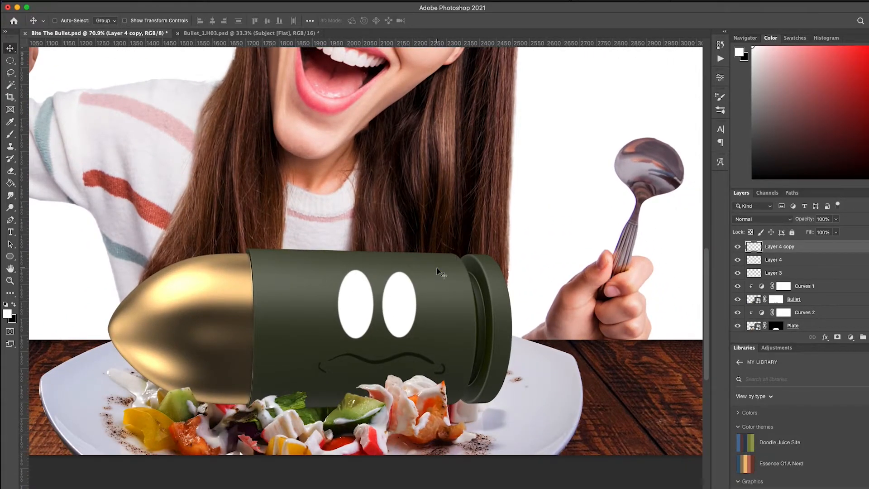
Copy the bullet's surface within both eye outlines to a new layer and bring it to the front as eyelids.
super+click(755, 261)
shift+super+click(756, 248)
click(812, 302)
key(super+j)
key(shift+super+bracketright)
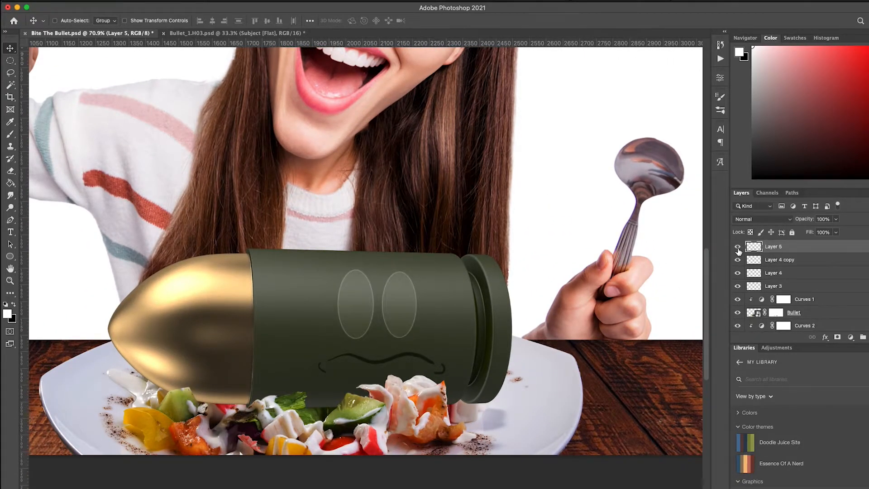
Cut away the lower part of the eyelid layer and scale the remaining lids to about 107%.
key(p)
click(317, 316)
click(429, 318)
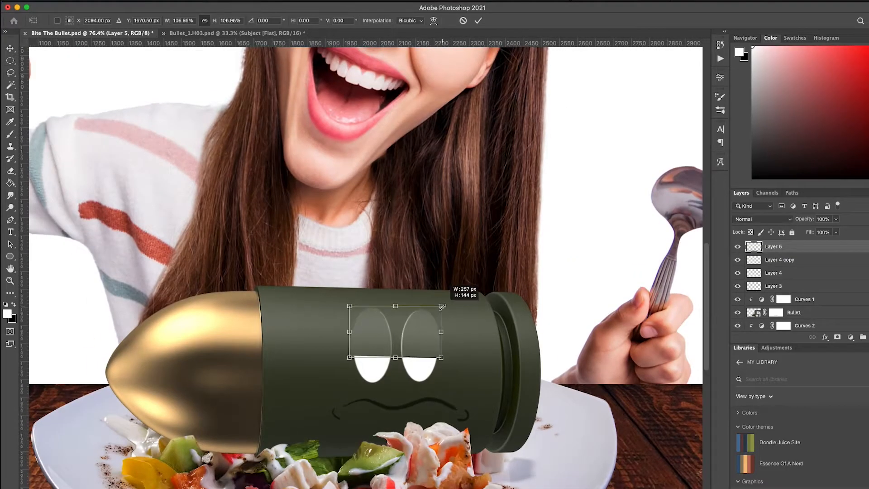
key(Return)
Duplicate the eyelid layer and separate the left and right lids onto individual layers.
key(super+j)
click(738, 247)
click(779, 260)
key(e)
click(780, 247)
key(v)
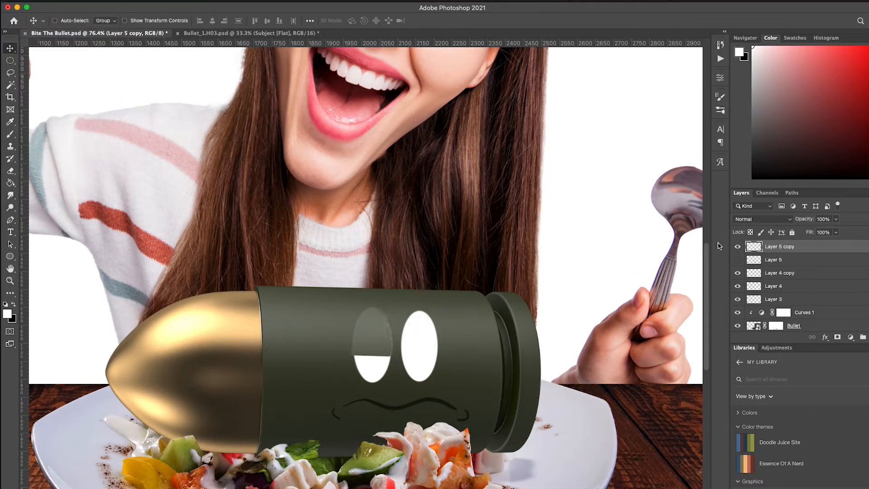
Merge the two lid layers and rename the result Eyelids.
click(738, 260)
shift+click(840, 262)
key(super+e)
double_click(780, 247)
text(Eyelids)
click(738, 273)
click(738, 273)
Draw a dark circular pupil on the bullet's right eye, beneath the Eyelids layer.
key(alt+shift+super+n)
key(x)
key(u)
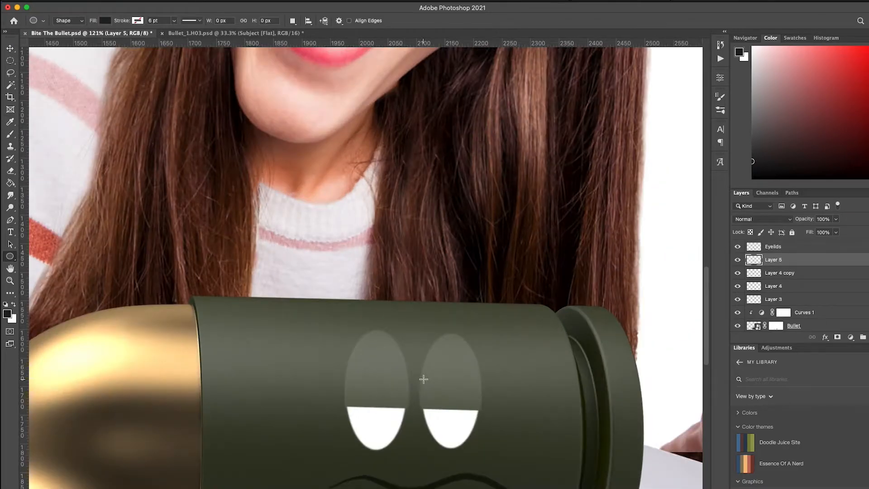
key(super+plus)
mouse_move(399, 291)
mouse_down()
mouse_move(439, 332)
mouse_move(344, 283)
mouse_up()
Duplicate the pupil onto the left eye and scale the copy to about 123%.
key(super+minus)
key(super+minus)
key(v)
key(super+t)
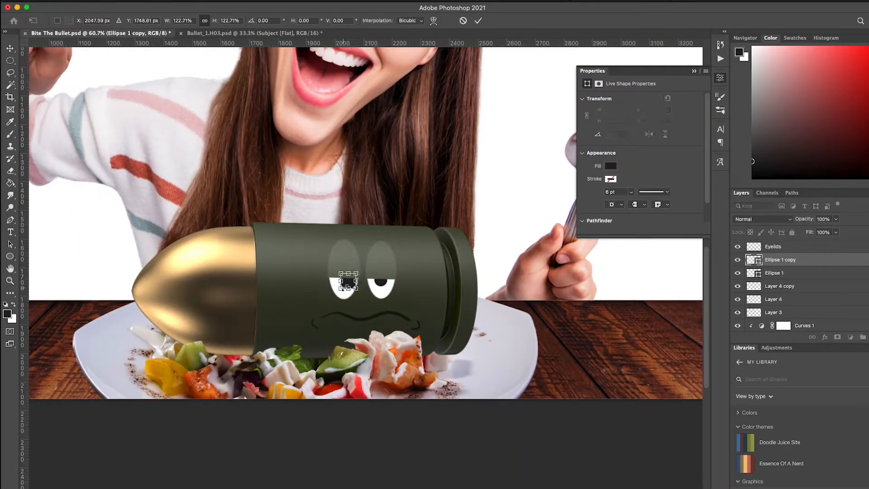
key(Return)
Resize the right eye's pupil to about 50 px wide and align it under the eyelid.
click(793, 272)
scroll(381, 283, up, 5)
key(super+t)
key(Return)
scroll(380, 282, down, 5)
scroll(372, 276, up, 5)
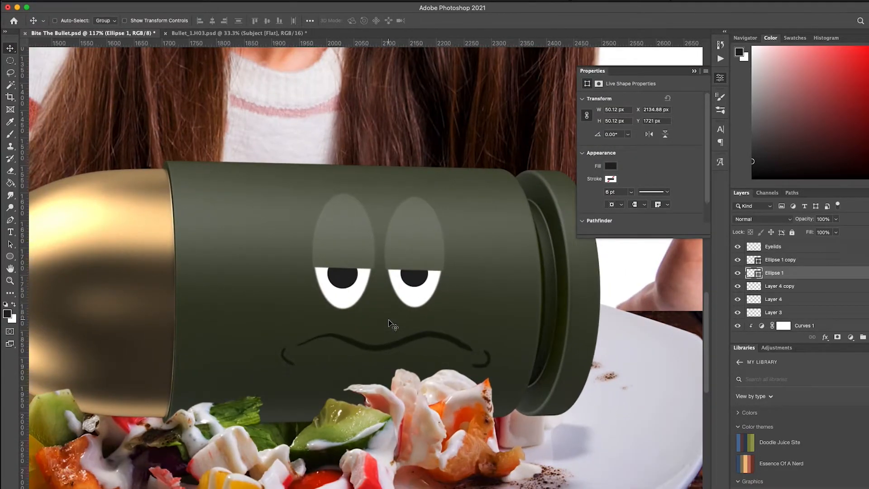
Select all the face layers from Layer 3 up to Eyelids and rasterize them.
scroll(427, 294, down, 5)
key(t)
click(815, 313)
shift+click(822, 248)
right_click(819, 249)
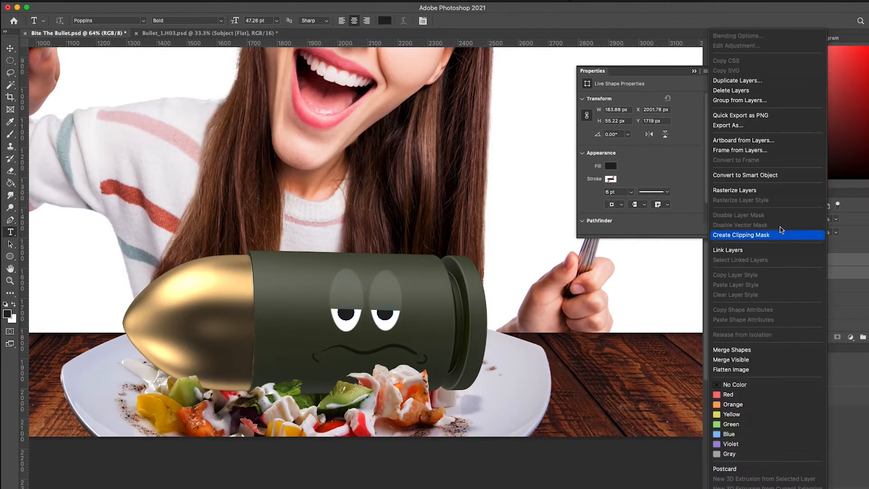
key(Escape)
Transform the whole face together, shrinking it slightly and repositioning it on the bullet's casing.
key(super+t)
drag(428, 267, 419, 275)
drag(513, 292, 513, 295)
drag(379, 313, 373, 317)
key(Return)
scroll(374, 317, down, 5)
key(v)
key(Escape)
key(v)
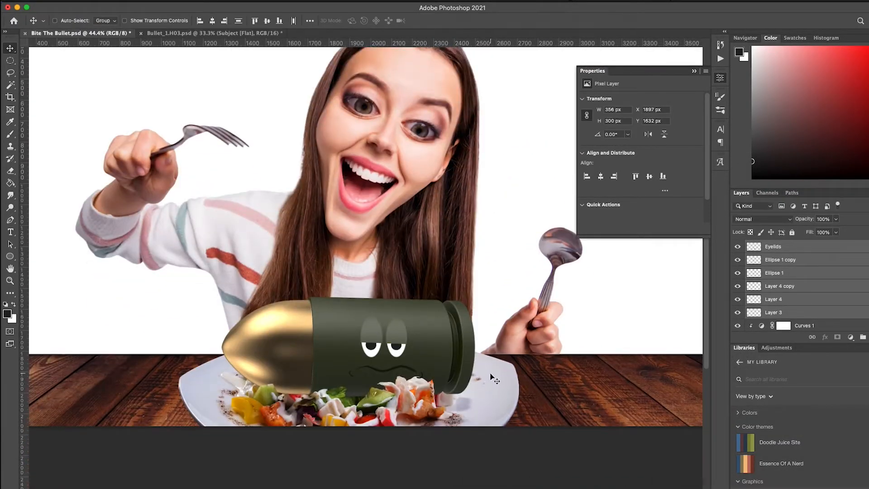
Paint two thin, dark curved eyebrows above the bullet's eyes on Layer 3.
scroll(484, 380, up, 5)
click(815, 313)
key(b)
mouse_move(354, 281)
mouse_down()
mouse_move(438, 286)
mouse_move(431, 263)
mouse_move(424, 270)
mouse_up()
scroll(378, 267, down, 5)
Select the face layers from Layer 3 up to Eyelids, scale them down slightly together and move them higher on the bullet's casing.
shift+click(815, 247)
key(super+t)
key(Return)
drag(415, 316, 423, 313)
scroll(459, 252, down, 3)
scroll(458, 251, up, 5)
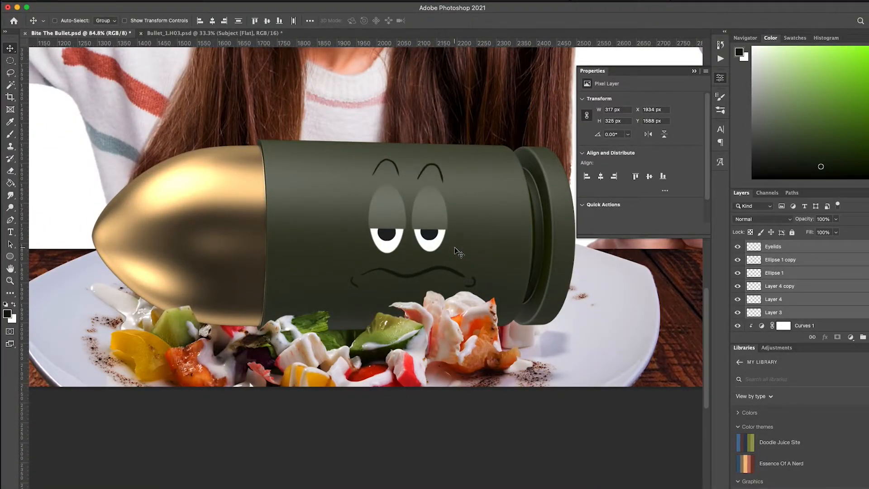
Add a new layer above Character and sample a dark shadow tone from the table's back edge beside the plate.
click(832, 307)
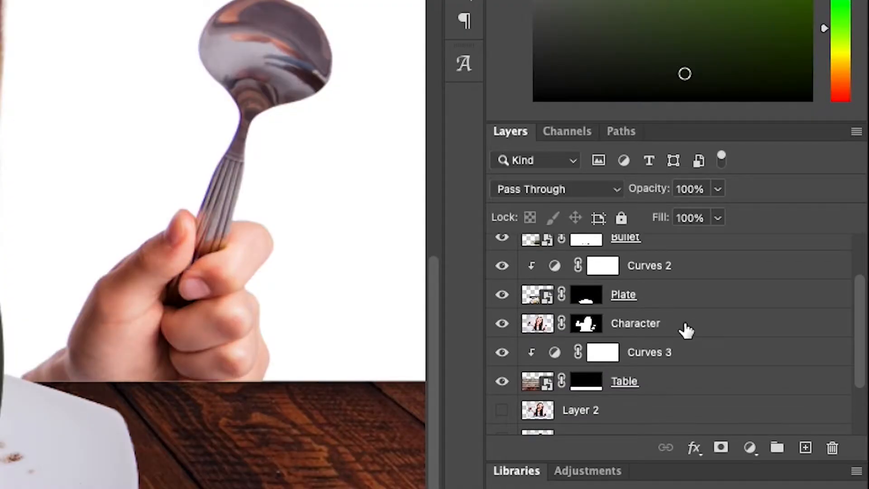
click(695, 317)
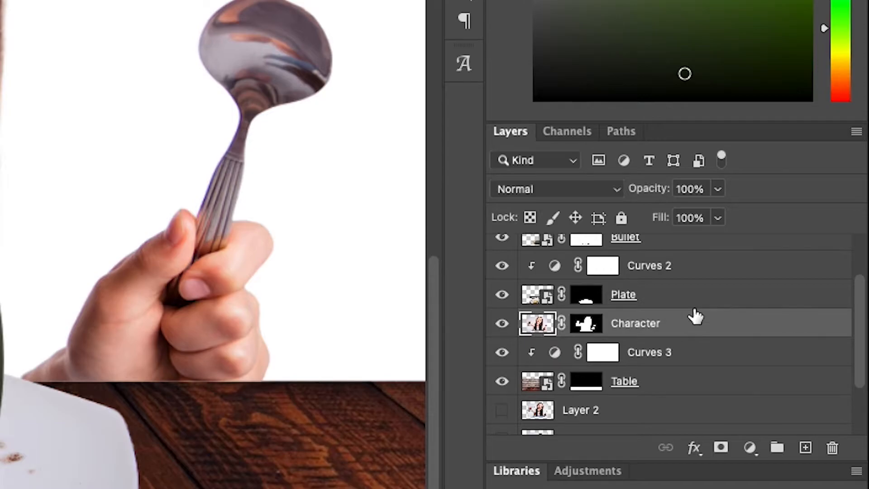
click(806, 447)
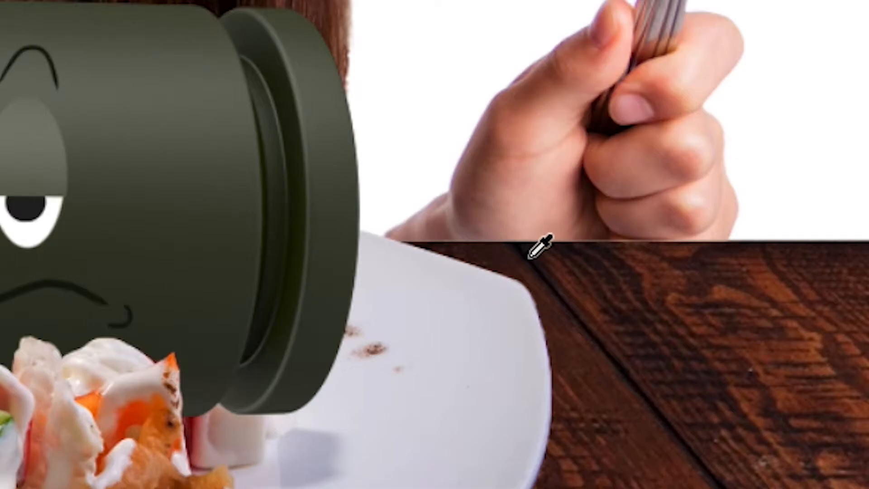
alt+click(531, 259)
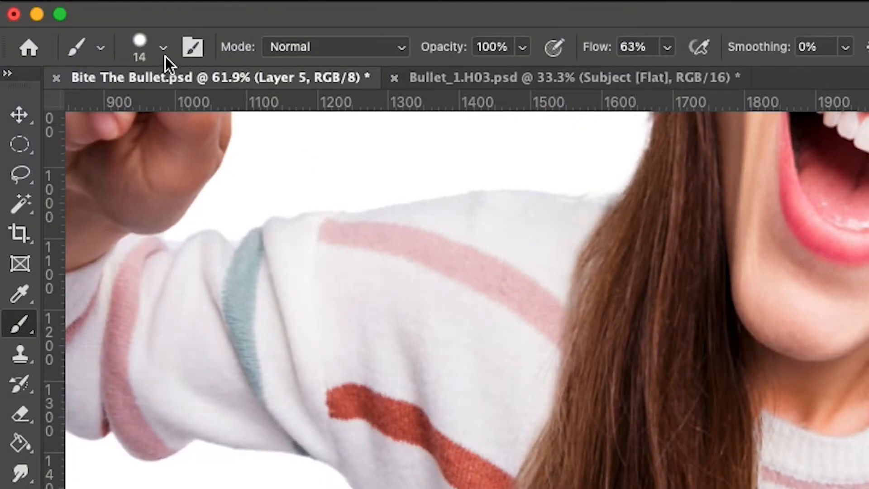
Set the brush to 0% hardness and enlarge it to 127 px for soft shadows.
click(164, 48)
drag(246, 171, 105, 209)
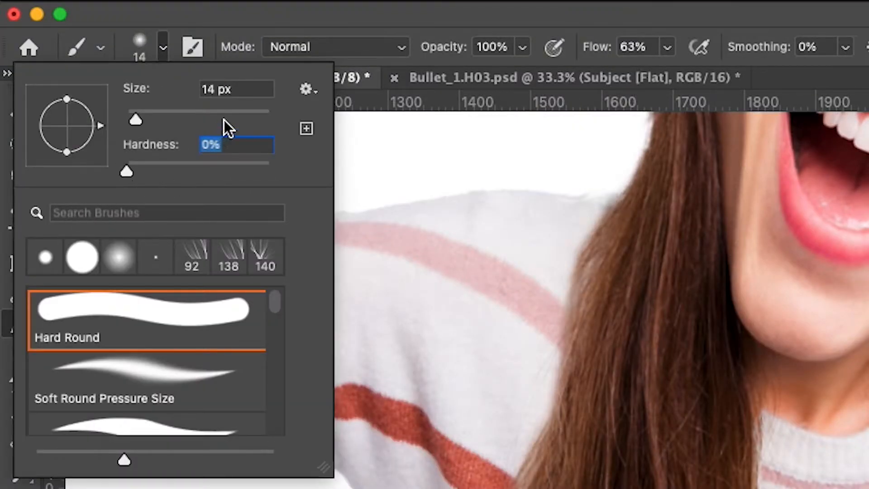
drag(224, 120, 221, 116)
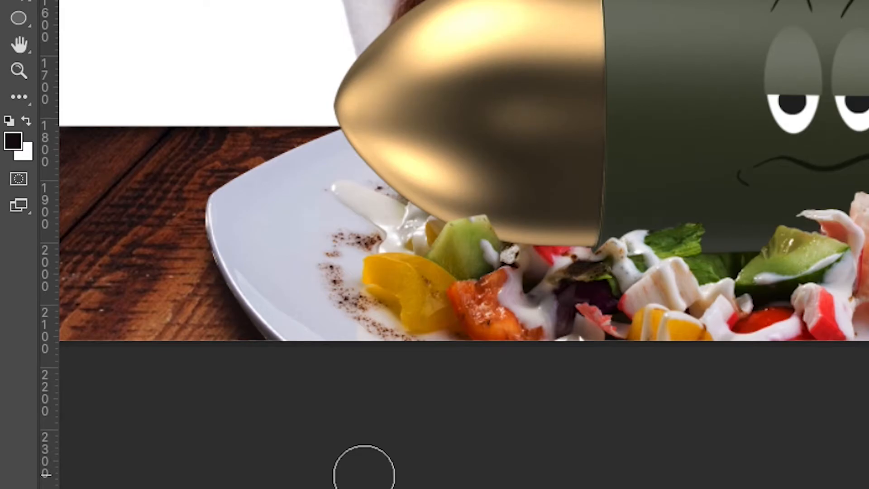
Reduce the fill of the plate's shadow layer, Layer 5, to 88%.
key(super+minus)
key(super+minus)
key(super+plus)
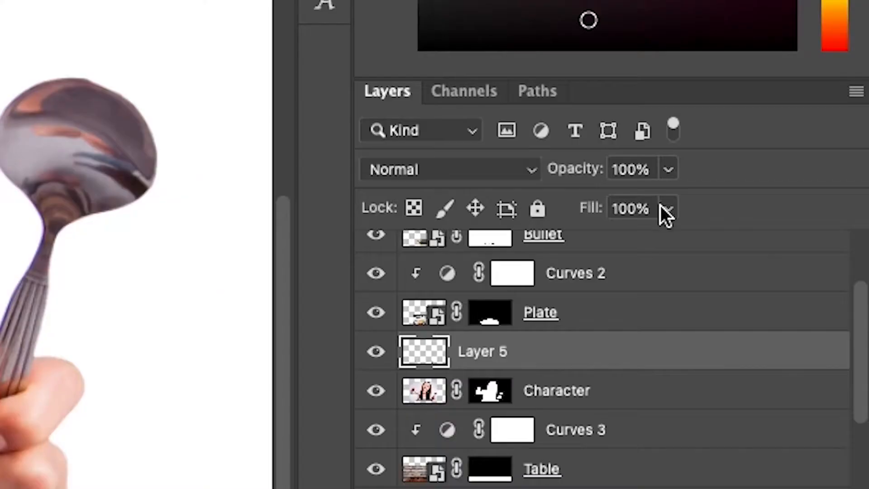
click(836, 232)
drag(832, 244, 821, 245)
drag(627, 254, 740, 240)
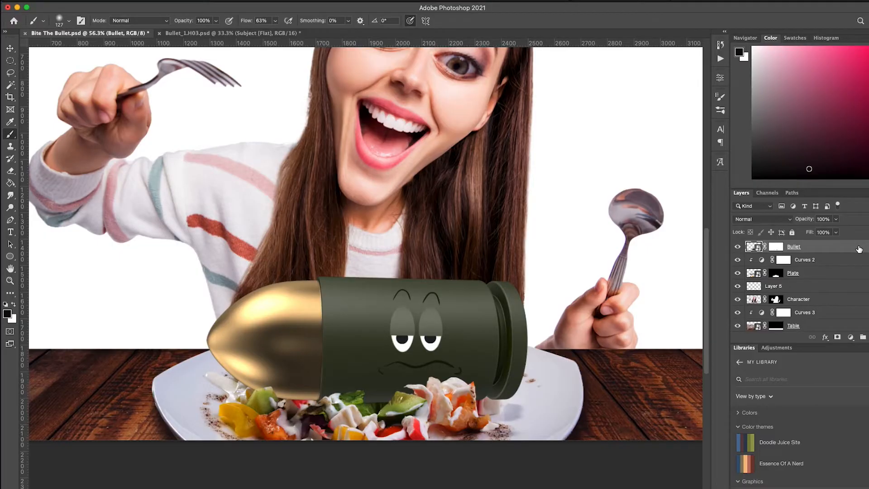
Rename Layer 5, directly beneath the Plate layer, as Shadow.
key(super+minus)
key(super+minus)
key(super+plus)
double_click(773, 287)
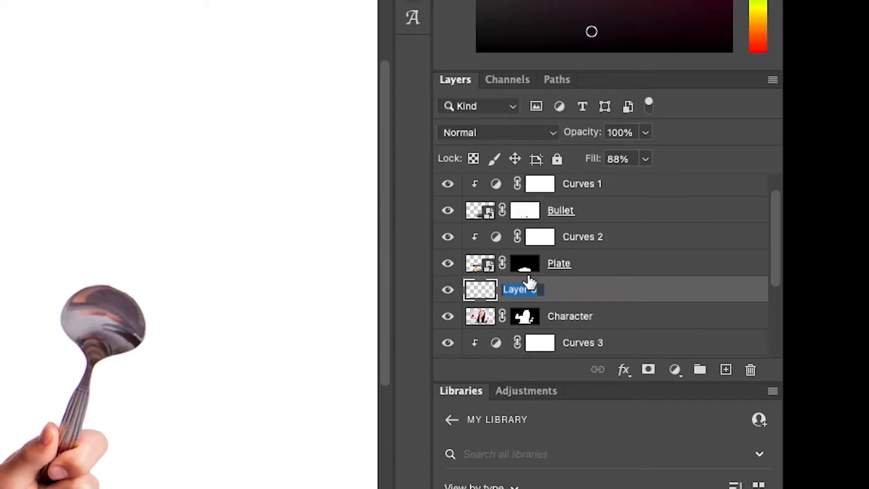
text(Shadow)
key(Return)
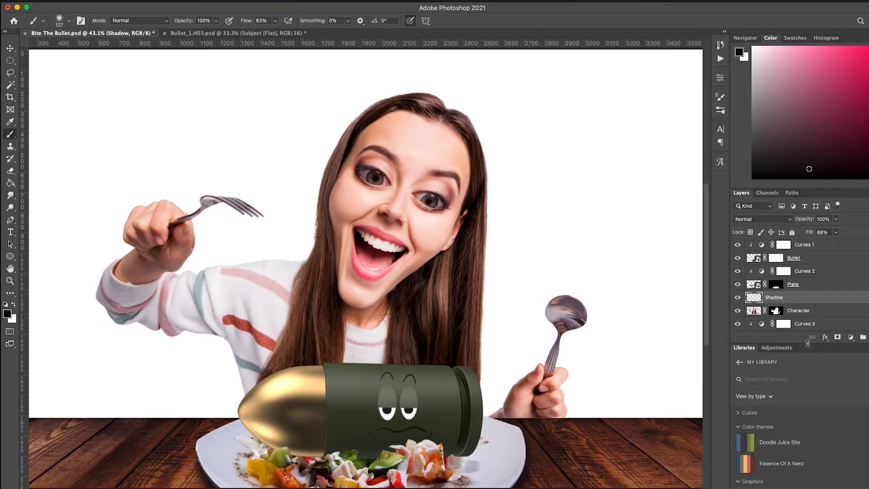
Enlarge the layer list and briefly hide and show the Plate layer to check the shadow beneath it.
scroll(845, 307, up, 5)
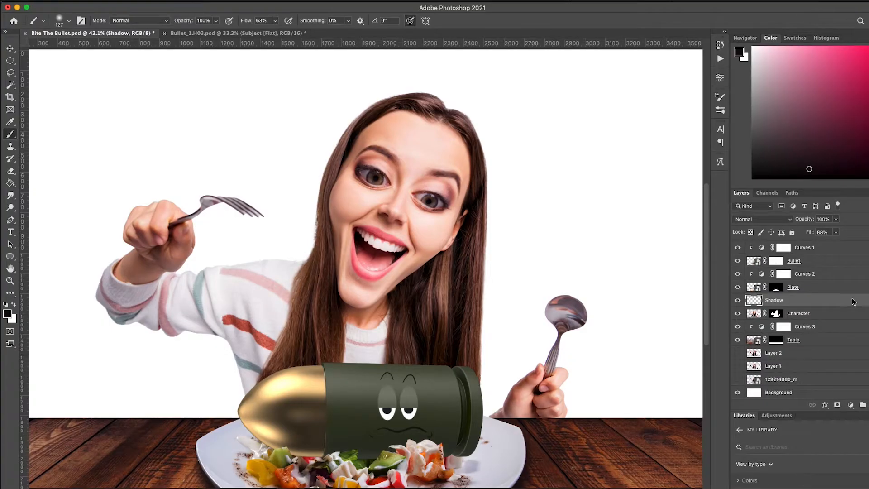
scroll(844, 307, down, 1)
scroll(516, 355, down, 5)
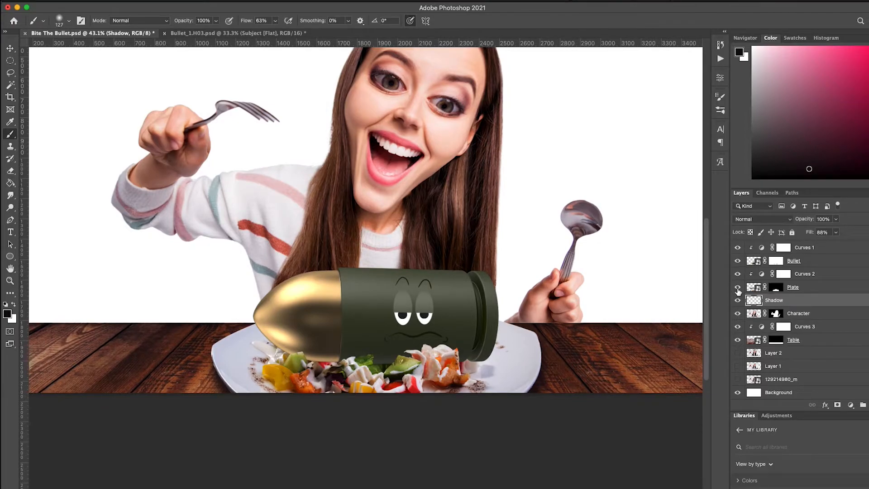
click(739, 288)
click(738, 288)
Add a new layer above Curves 2 and set the foreground colour to a neutral near-black.
scroll(380, 358, up, 2)
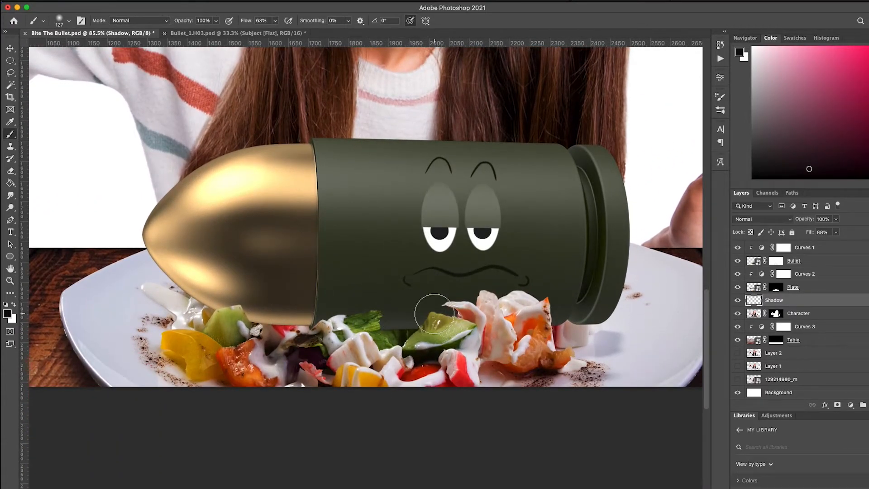
click(841, 275)
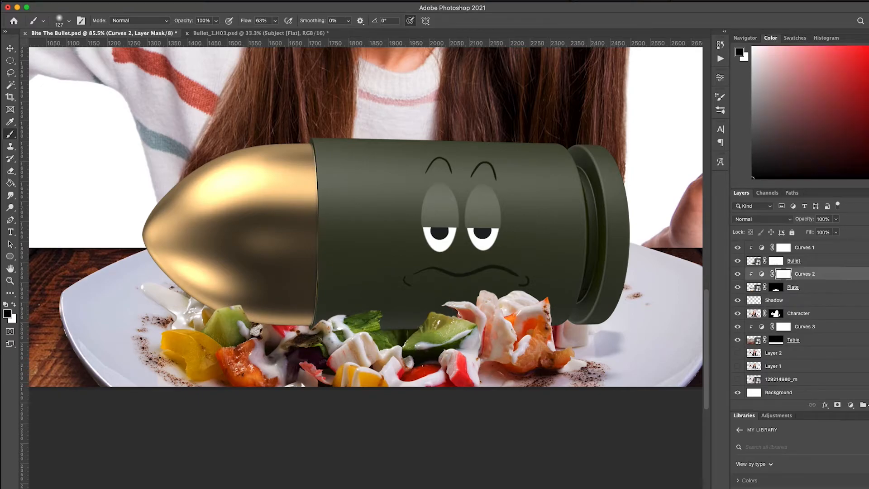
key(super+shift+alt+n)
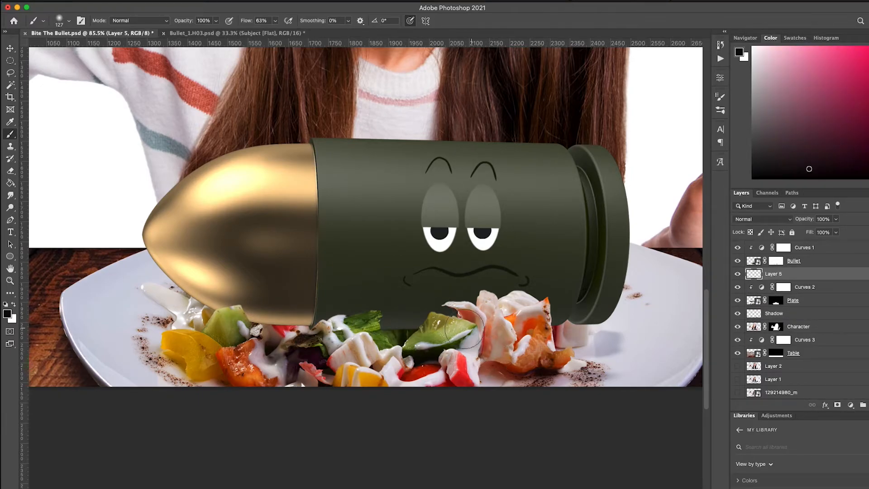
click(7, 315)
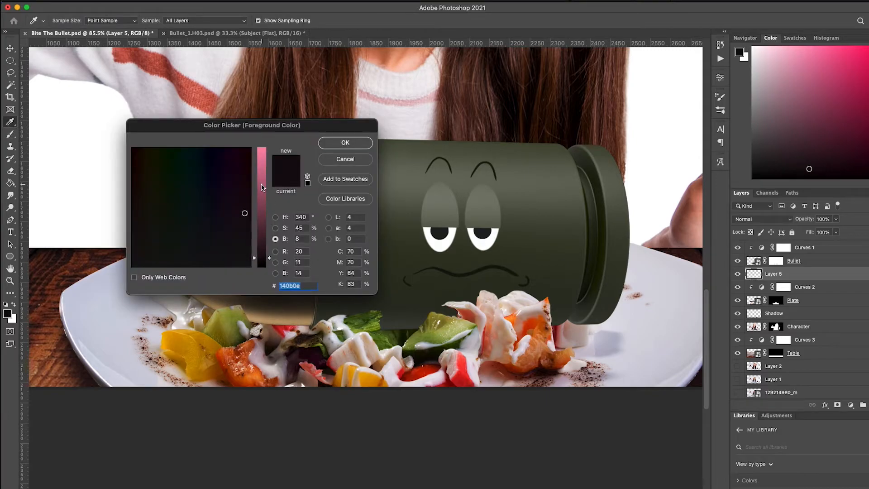
drag(246, 214, 102, 292)
key(Return)
key(b)
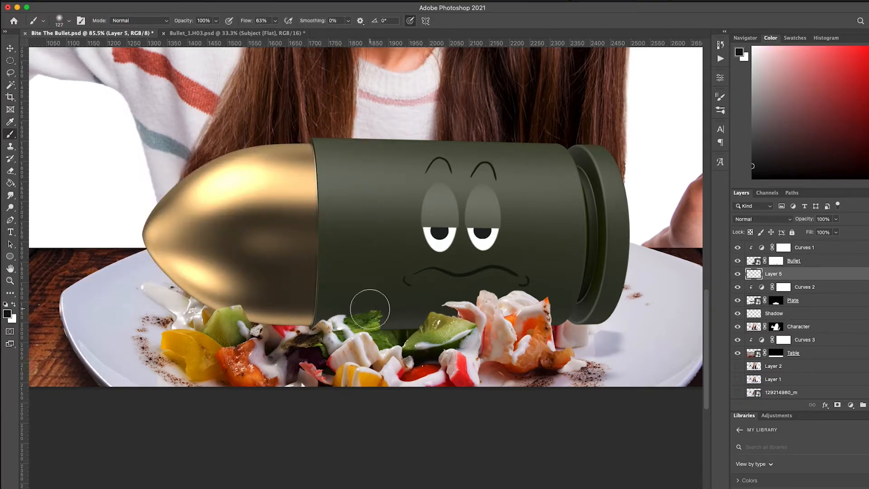
Reduce the soft brush to 78 px and paint a shadow on Layer 5 along the bullet's underside, over the salad and plate.
click(69, 20)
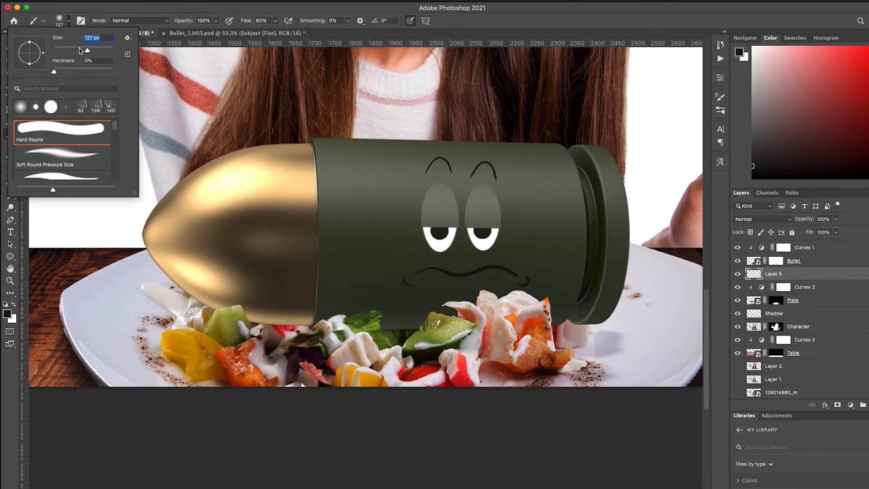
click(280, 22)
scroll(290, 319, up, 5)
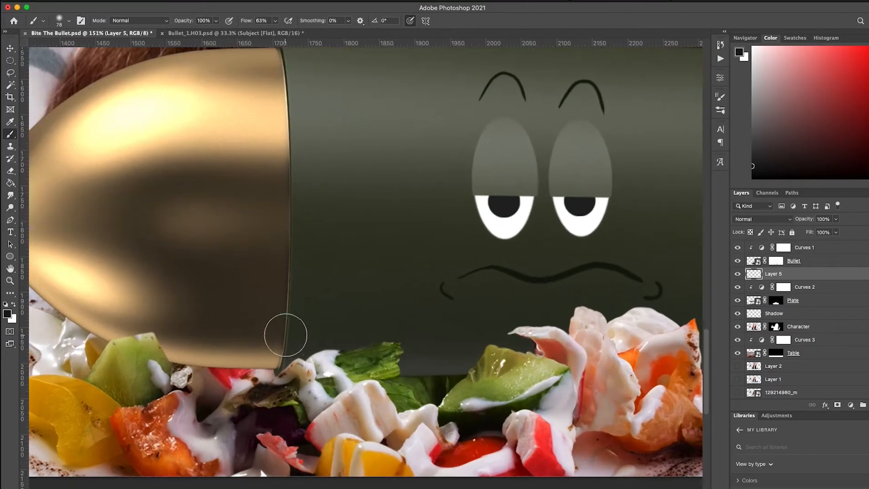
drag(285, 334, 393, 266)
mouse_move(301, 301)
mouse_down()
mouse_move(373, 306)
mouse_move(401, 296)
mouse_move(306, 316)
mouse_move(387, 297)
mouse_up()
mouse_move(217, 277)
mouse_down()
mouse_move(182, 181)
mouse_move(223, 281)
mouse_move(216, 271)
mouse_move(281, 299)
mouse_up()
mouse_move(478, 308)
mouse_down()
mouse_move(594, 312)
mouse_move(512, 406)
mouse_move(552, 322)
mouse_move(544, 326)
mouse_move(604, 320)
mouse_move(579, 308)
mouse_move(537, 305)
mouse_up()
Set the bullet's shadow layer to Multiply blending with 78% fill.
scroll(593, 312, right, 6)
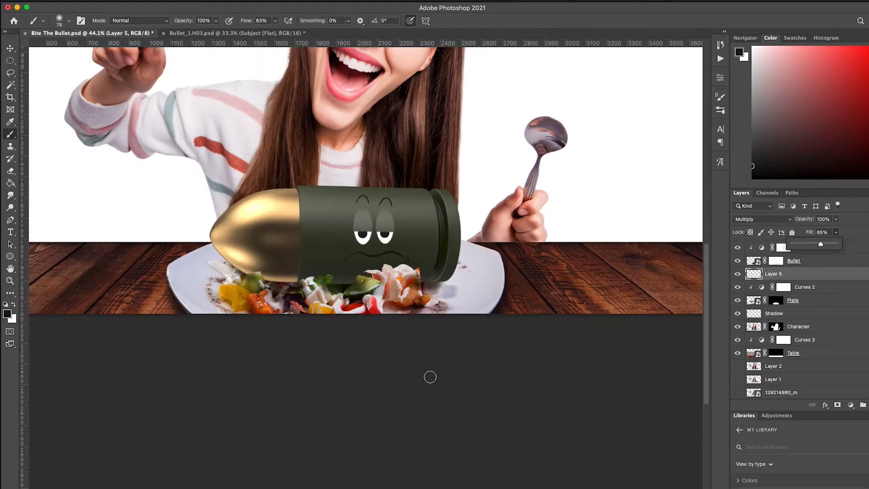
scroll(430, 377, down, 2)
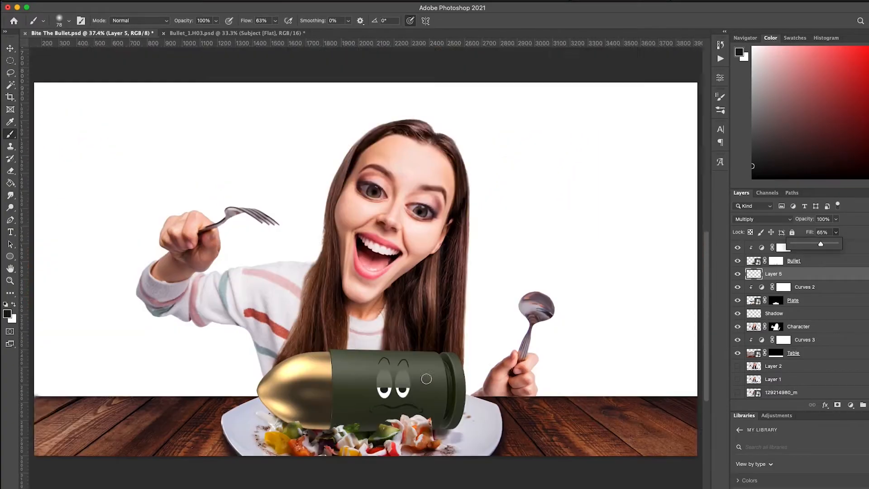
scroll(439, 380, up, 3)
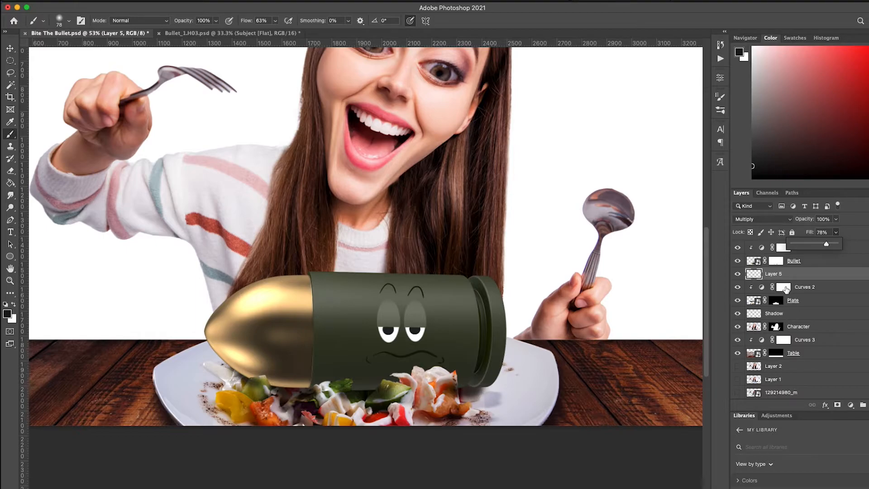
Load the Bullet layer's mask as a selection and use it to add a layer mask to Layer 5.
super+click(777, 306)
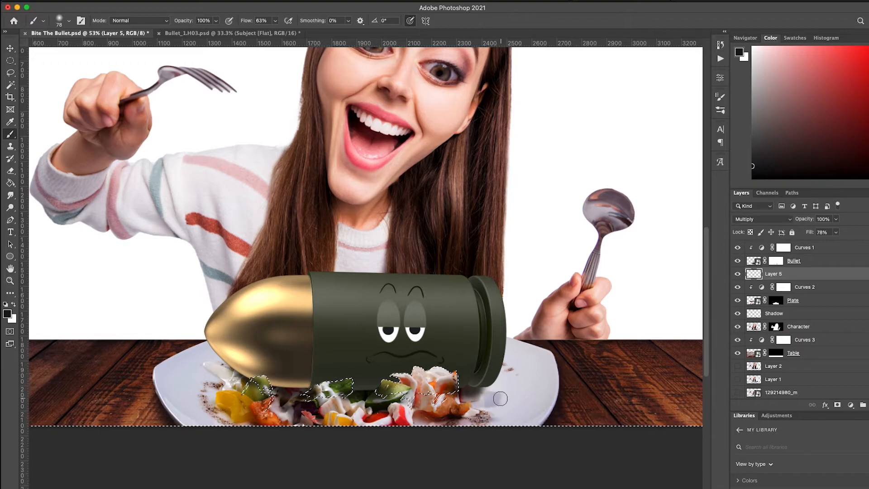
key(super+plus)
key(super+plus)
scroll(497, 403, down, 6)
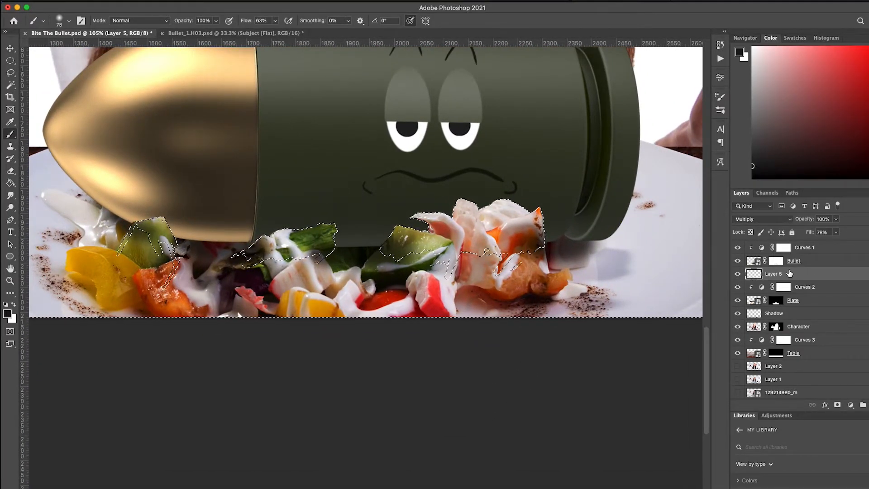
click(838, 405)
Shrink the brush and paint black on Layer 5's mask to clear the shadow from the salad pieces in front of the bullet.
key(super+plus)
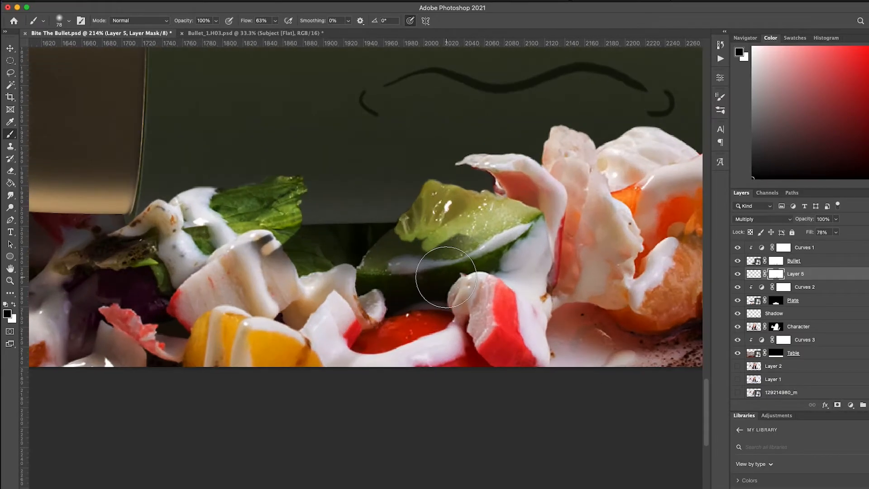
click(69, 21)
mouse_move(478, 251)
mouse_down()
mouse_move(366, 273)
mouse_move(380, 242)
mouse_move(384, 268)
mouse_up()
click(69, 20)
key(bracketleft)
key(bracketleft)
key(bracketleft)
key(bracketleft)
key(bracketleft)
key(bracketleft)
key(bracketleft)
drag(316, 279, 353, 270)
mouse_move(269, 239)
mouse_down()
mouse_move(280, 251)
mouse_move(254, 254)
mouse_up()
drag(228, 227, 390, 175)
drag(229, 207, 279, 187)
drag(132, 171, 140, 181)
mouse_move(349, 277)
mouse_down()
mouse_move(258, 277)
mouse_move(337, 278)
mouse_up()
drag(91, 150, 123, 187)
key(super+0)
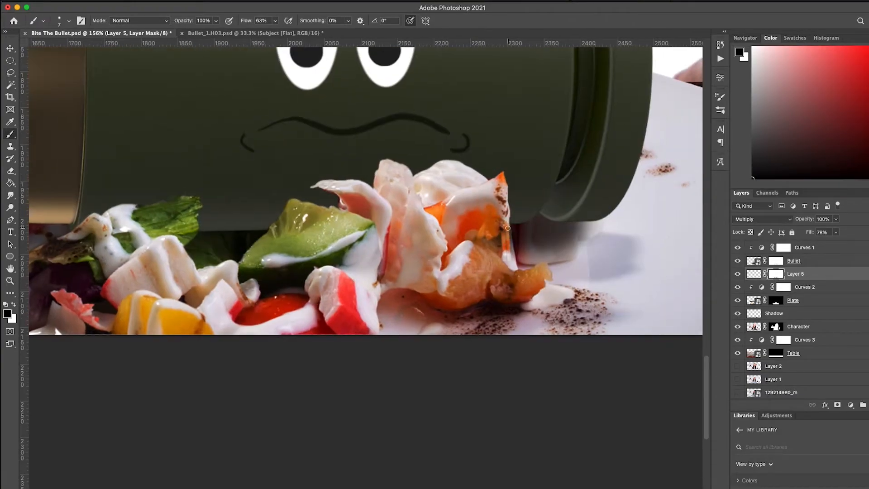
scroll(482, 326, down, 2)
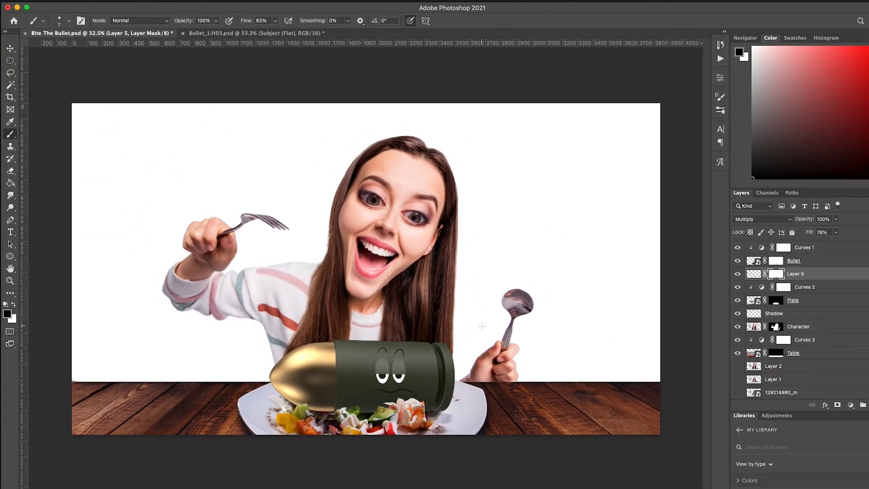
scroll(482, 326, up, 3)
scroll(482, 326, down, 2)
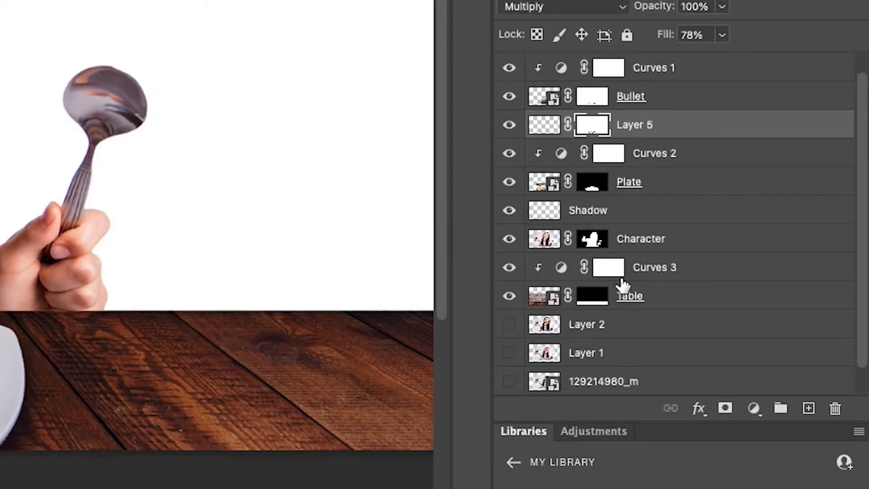
Load the Character mask as a selection, fill it with near-black on a new layer above Curves 3, and deselect.
super+click(595, 242)
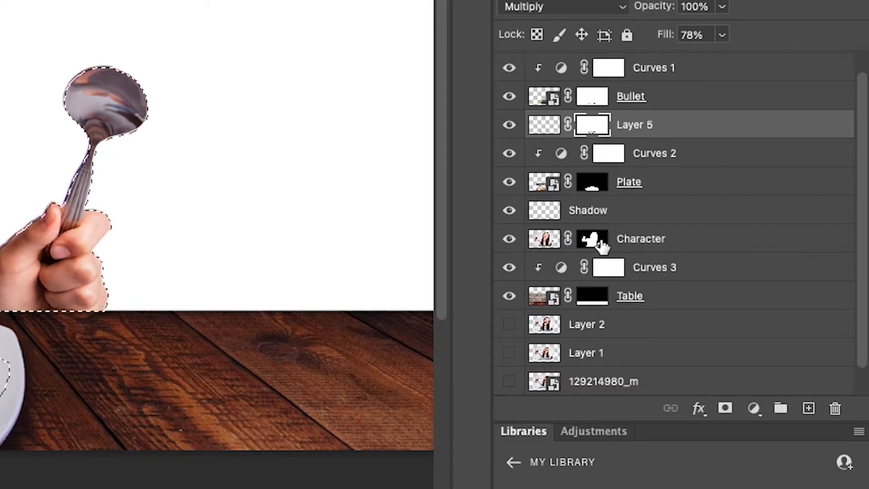
click(745, 272)
click(809, 408)
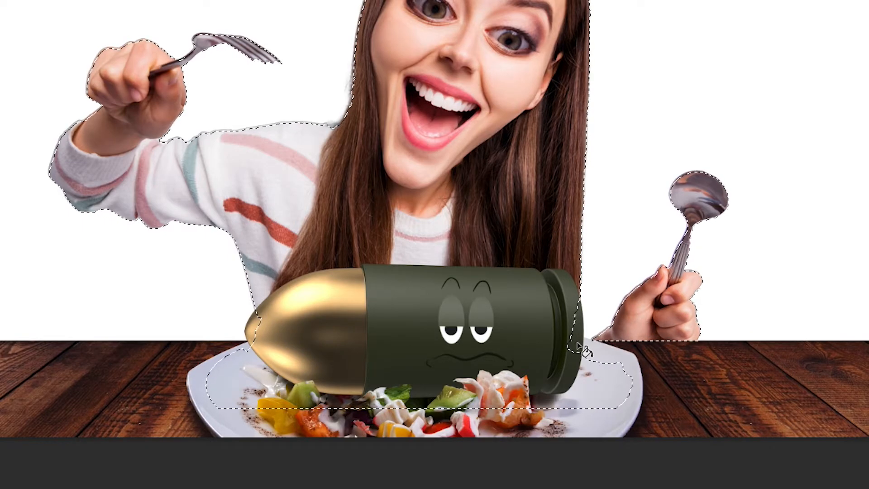
key(super+d)
Free-transform the dark character silhouette, flipping it vertically, squashing it and placing it below the character across the table.
key(super+t)
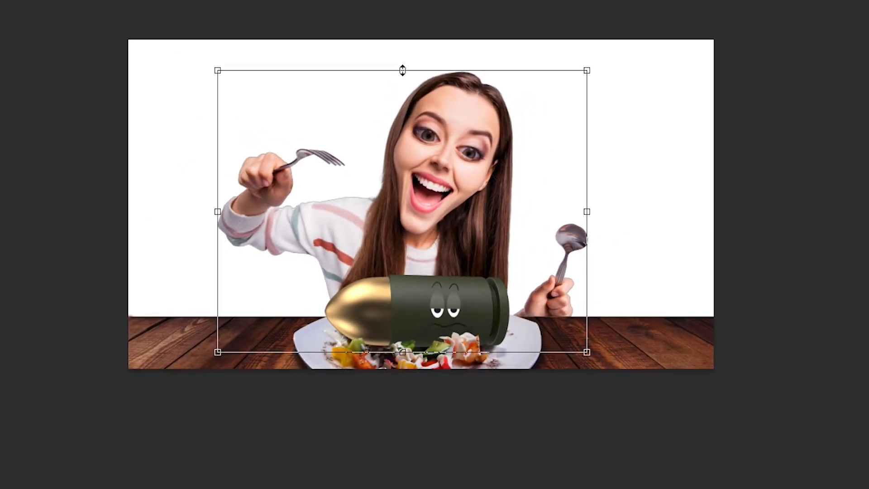
drag(402, 70, 441, 480)
drag(503, 454, 508, 398)
drag(403, 429, 410, 473)
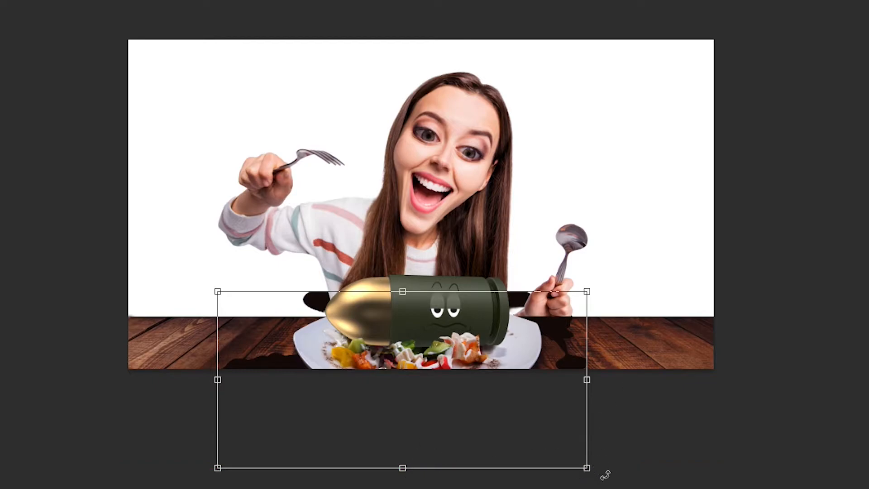
Distort the flipped silhouette by spreading its lower corners outward so the shadow widens toward the viewer.
drag(589, 472, 821, 464)
drag(625, 436, 605, 444)
drag(802, 476, 763, 473)
drag(191, 394, 267, 385)
drag(265, 470, 97, 488)
drag(437, 488, 439, 488)
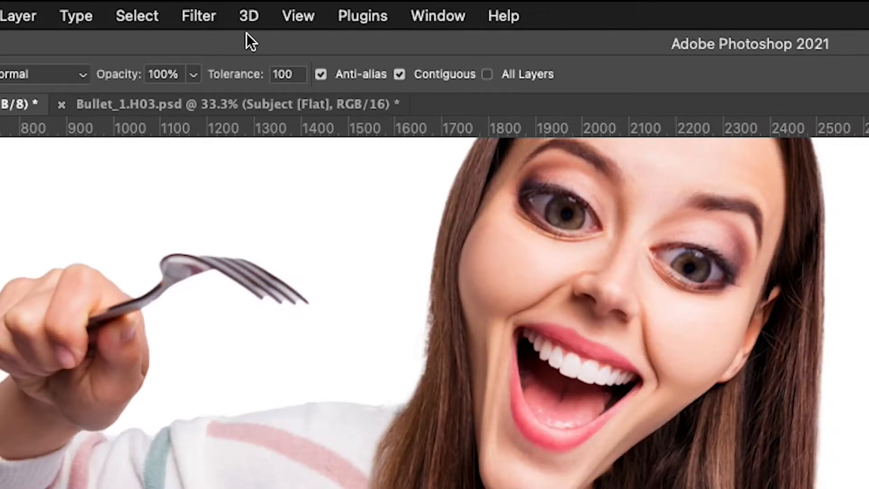
Apply a Gaussian Blur to the character shadow on Layer 6 and set the layer to Multiply blending with 80% fill.
click(208, 20)
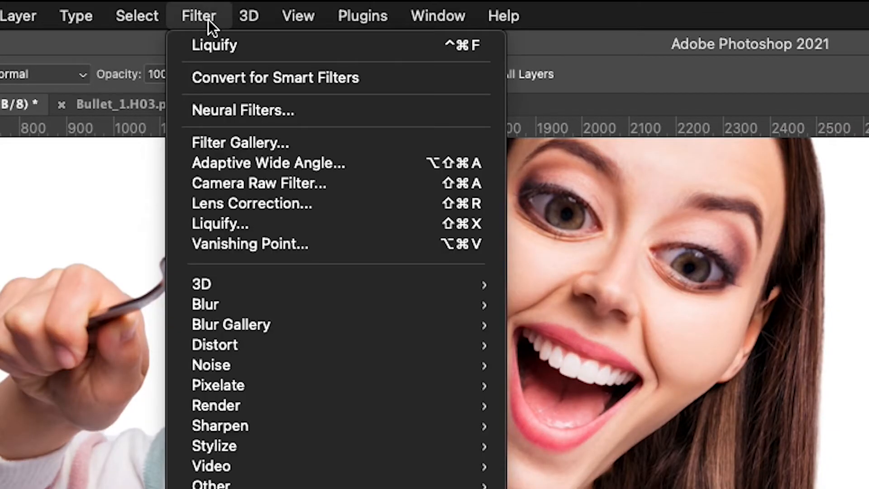
mouse_move(302, 308)
click(638, 381)
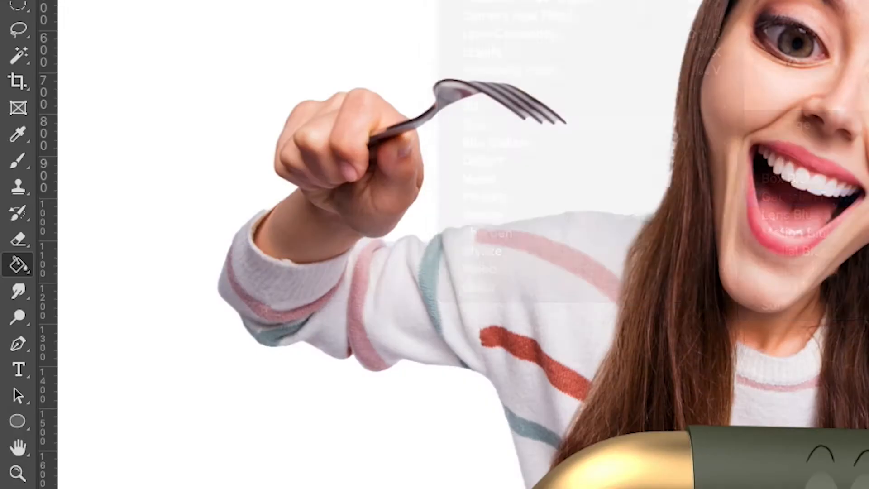
drag(224, 397, 210, 401)
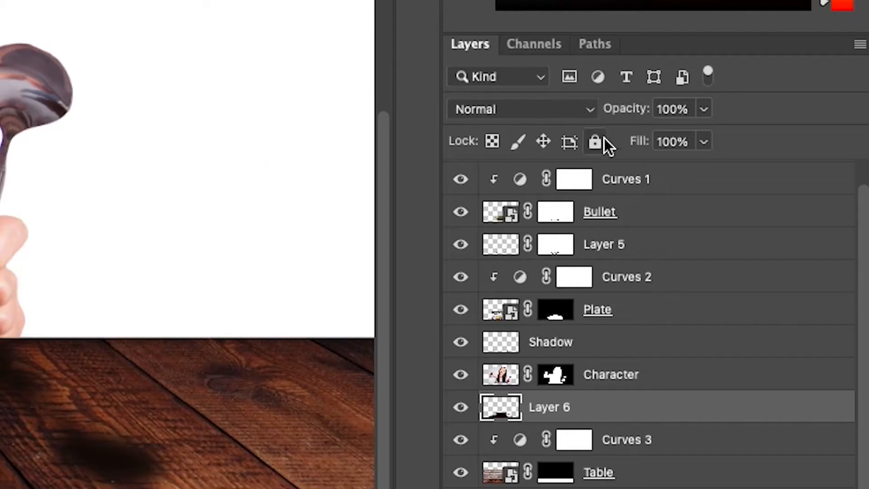
key(alt+shift+m)
drag(703, 141, 686, 174)
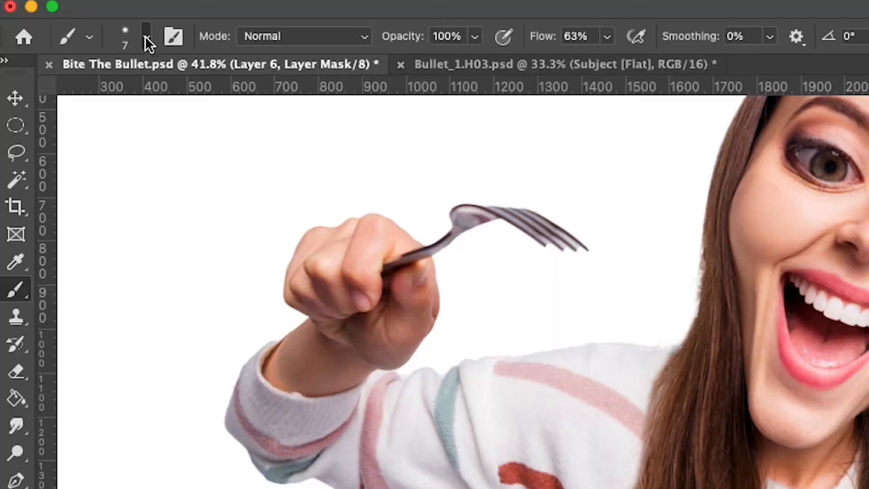
Set up a soft 185 px brush with 0% hardness and 49% opacity for working on Layer 6's mask.
click(146, 37)
drag(119, 104, 178, 104)
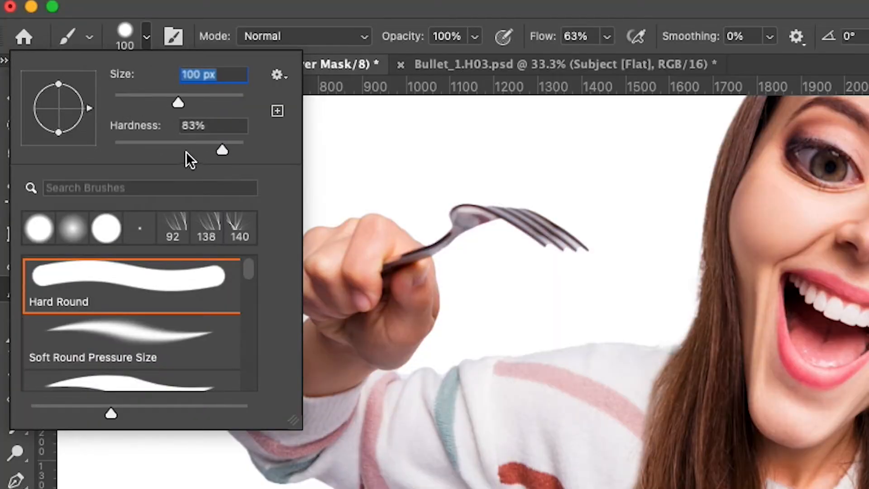
drag(223, 151, 113, 151)
click(208, 100)
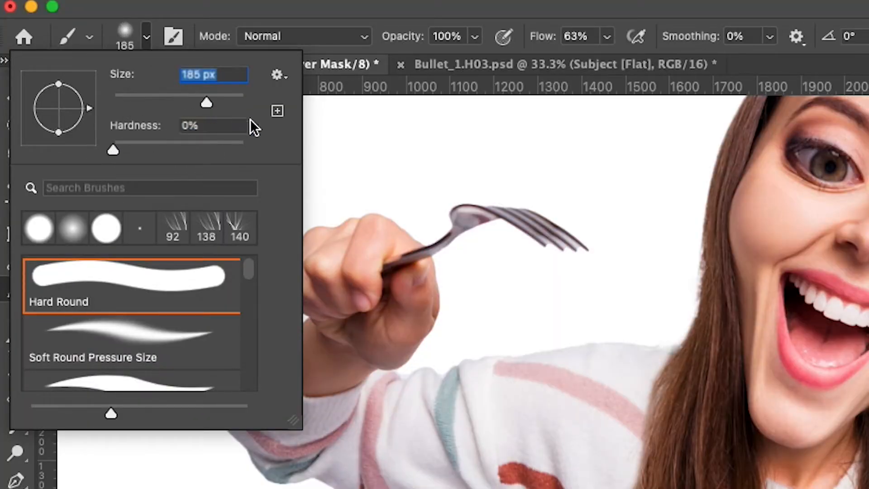
click(475, 36)
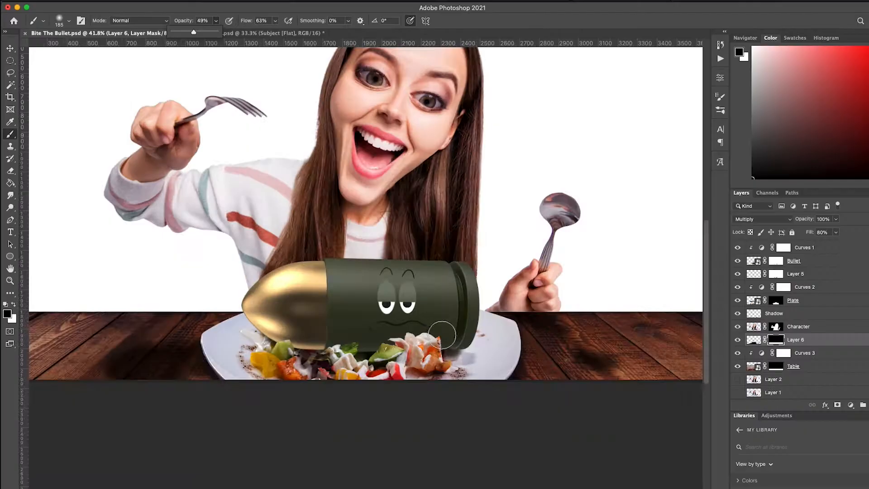
Lower the brush opacity to 19%, enlarge it to 492 px, and paint black on Layer 6's mask to soften the table shadow.
scroll(442, 334, down, 3)
drag(425, 61, 394, 62)
click(317, 37)
click(147, 37)
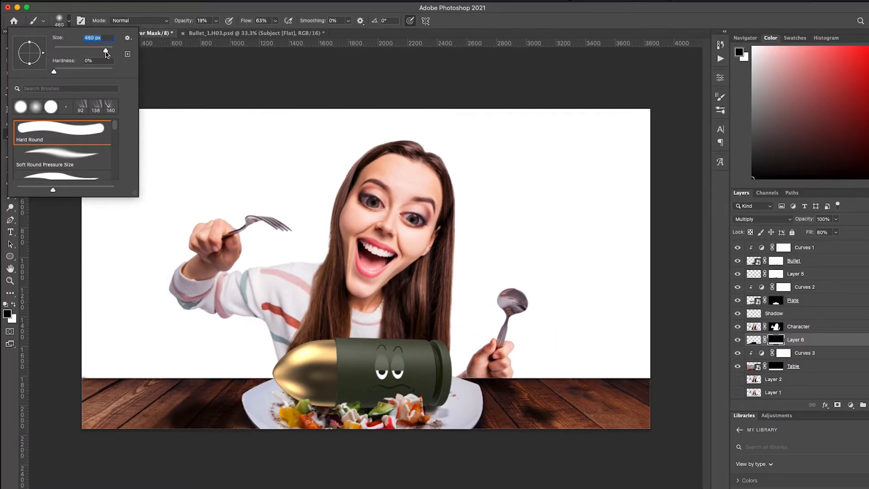
drag(106, 52, 106, 52)
click(574, 437)
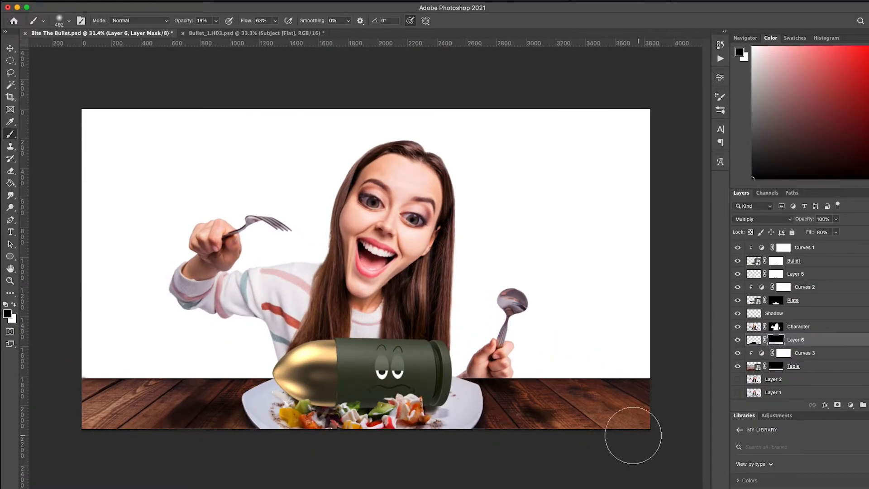
Reduce the fill of Layer 6 to 68% to lighten the woman's shadow on the table.
key(super+minus)
key(super+0)
click(836, 232)
drag(837, 246, 827, 248)
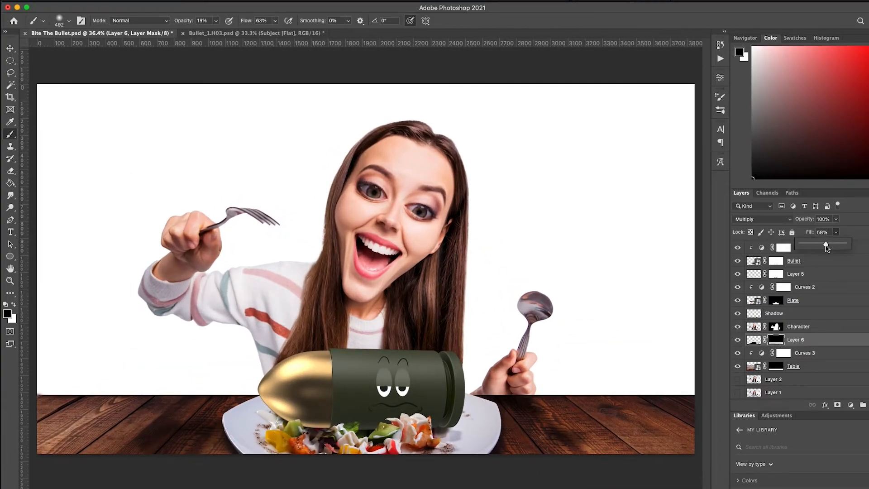
Rename Layer 6 as Shadow and save the document.
double_click(796, 340)
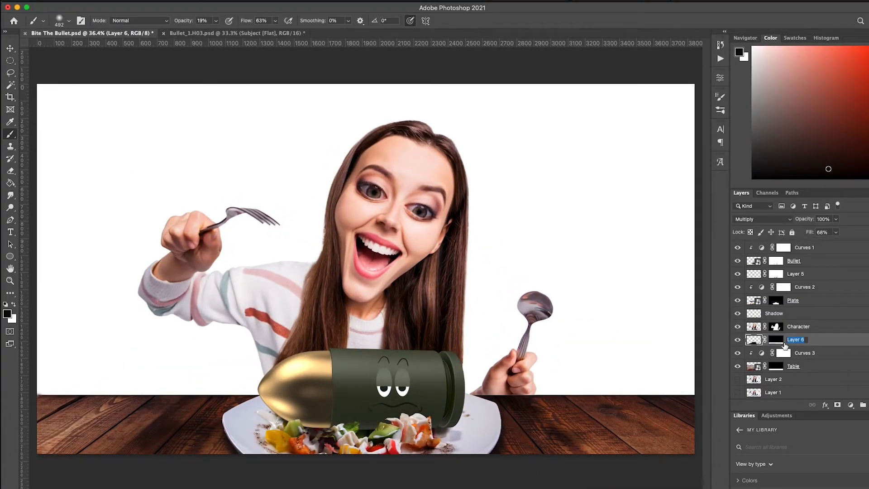
key(Return)
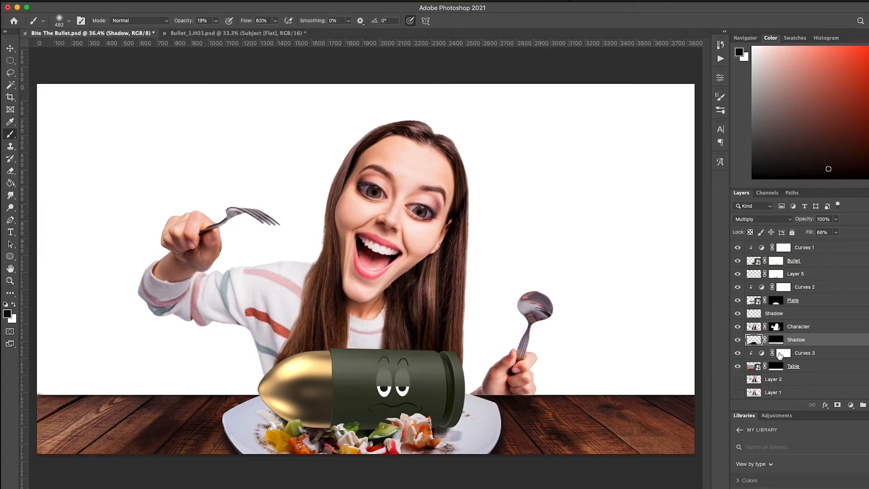
key(super+s)
Examine the shadows around the plate, bullet and woman both up close and across the whole composite.
scroll(465, 379, down, 4)
scroll(465, 380, up, 6)
scroll(462, 382, down, 3)
scroll(467, 383, up, 3)
scroll(475, 385, down, 4)
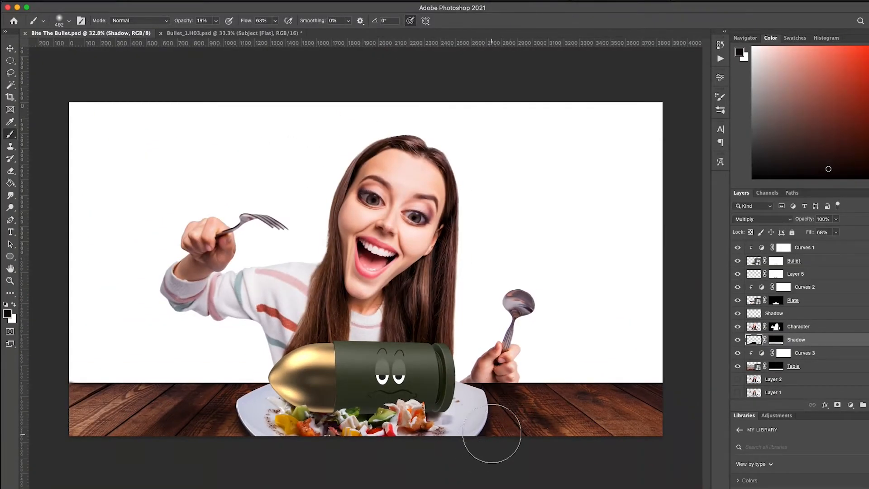
scroll(495, 430, up, 6)
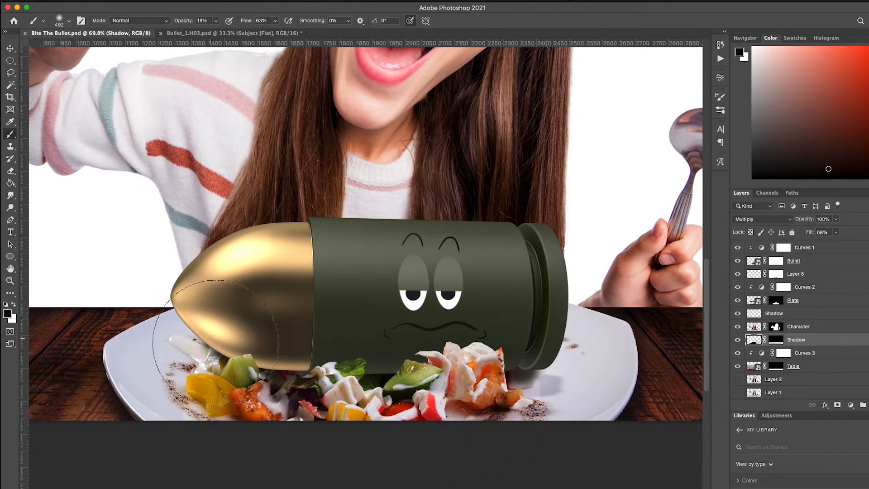
scroll(421, 289, down, 3)
scroll(450, 416, down, 3)
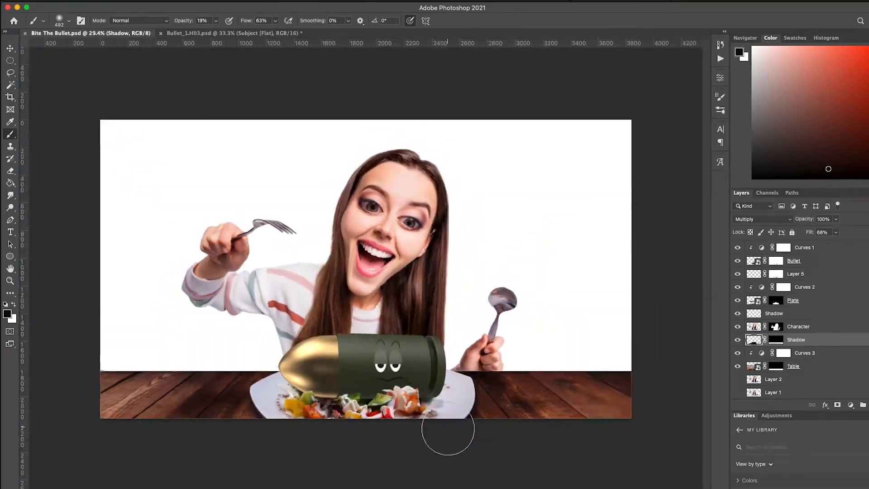
Add an Exposure adjustment layer above Curves 1 and clip it to the bullet.
scroll(449, 426, up, 5)
click(851, 405)
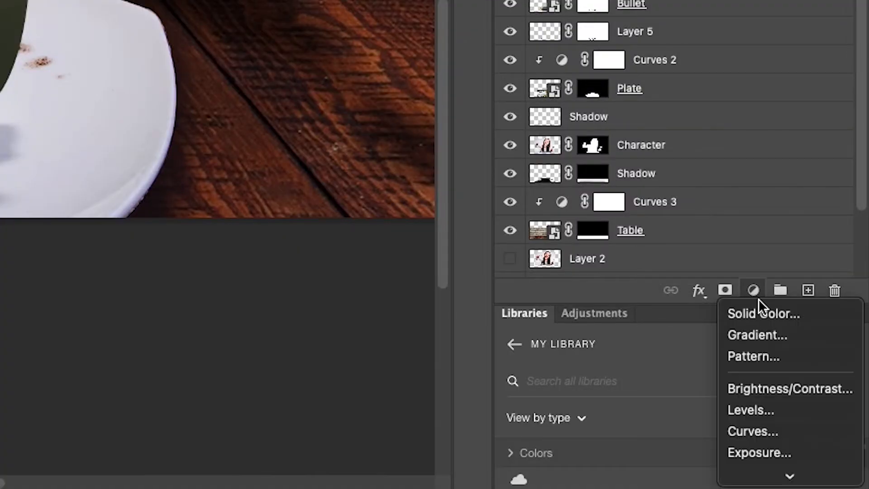
click(867, 469)
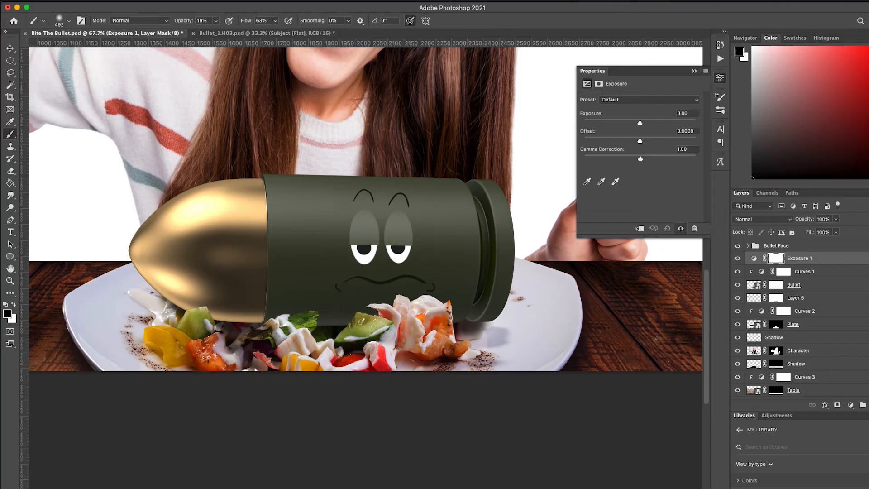
alt+click(763, 267)
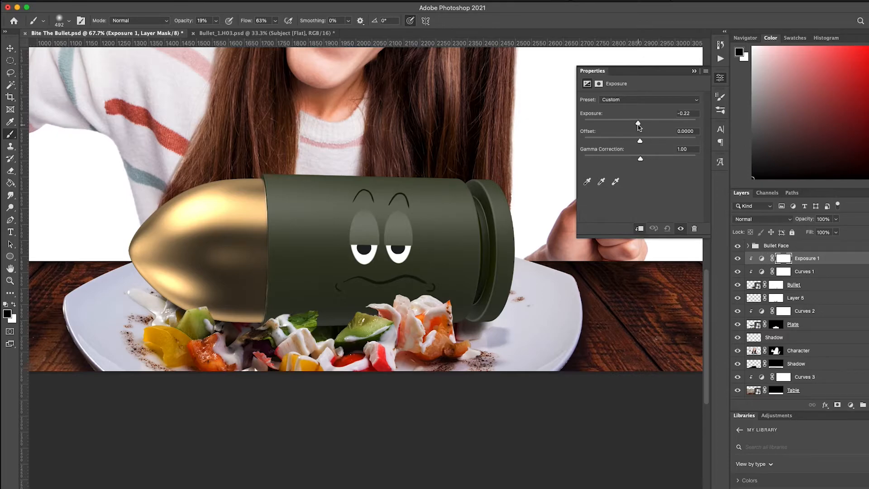
Darken the bullet with an exposure of -2.18, an offset of +0.0042 and a gamma correction of 1.10.
drag(638, 124, 626, 125)
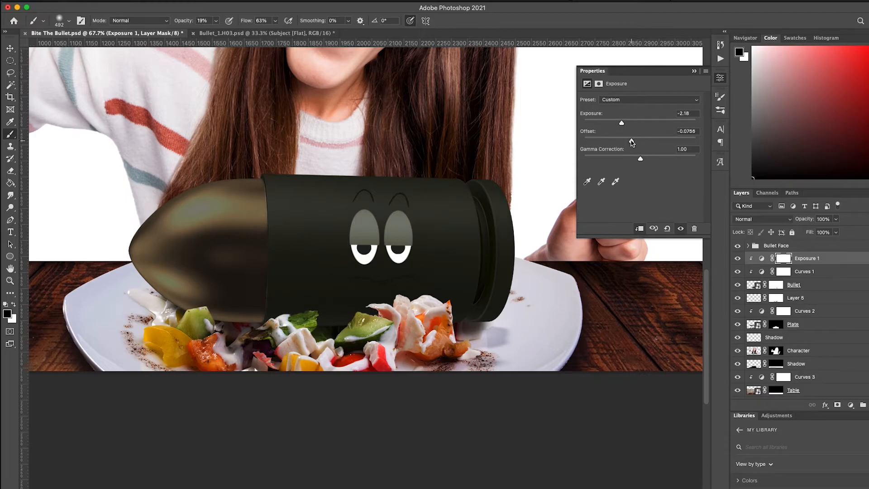
drag(632, 142, 635, 163)
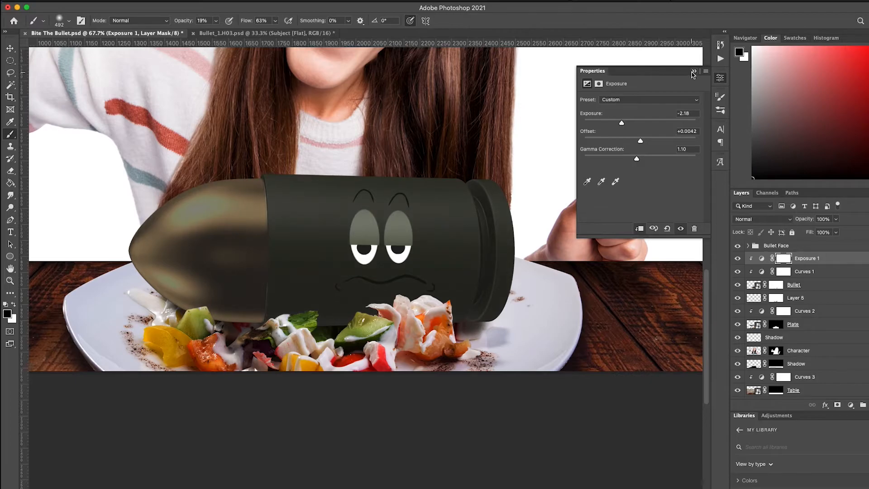
click(694, 73)
Invert the Exposure 1 mask and paint white along the bullet's underside using a soft brush at 99% opacity.
key(ctrl+i)
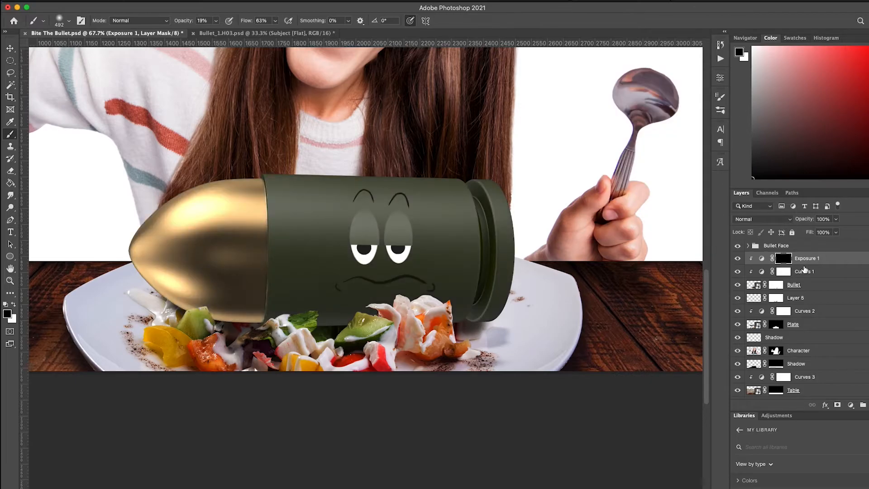
key(x)
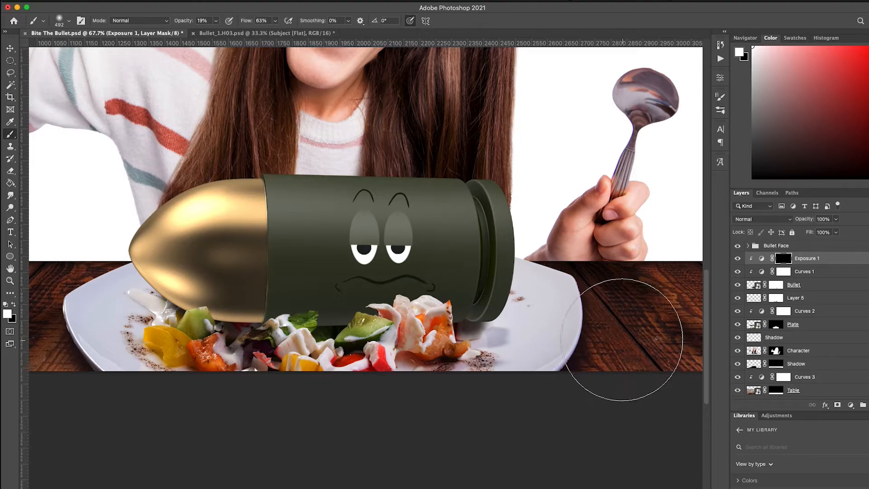
click(68, 21)
click(216, 21)
drag(215, 32, 252, 33)
click(69, 20)
drag(97, 51, 75, 51)
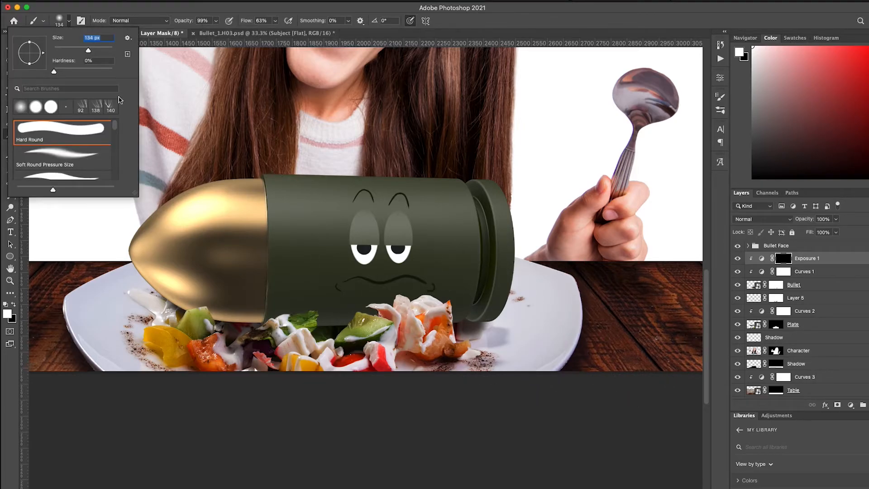
mouse_move(497, 302)
mouse_down()
mouse_move(459, 312)
mouse_move(165, 291)
mouse_move(156, 274)
mouse_up()
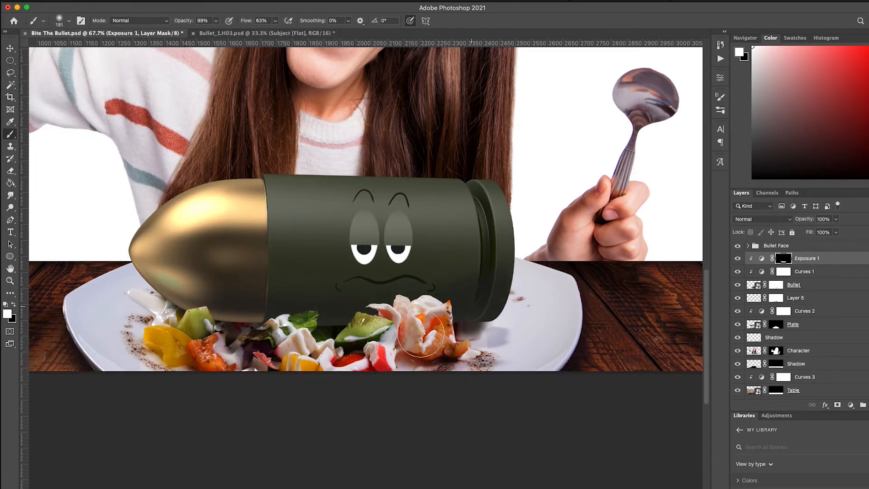
Readjust the Exposure 1 settings and paint white on its mask over the bullet's rear rim with a 364 px brush.
double_click(762, 258)
drag(643, 141, 610, 124)
click(784, 258)
click(69, 21)
drag(96, 50, 102, 50)
click(503, 240)
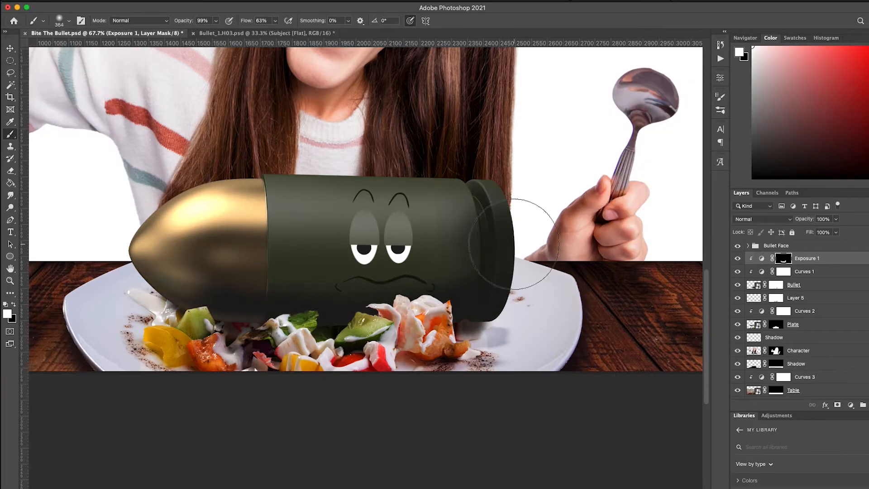
Paint black on the Exposure 1 mask across the bullet to trim back the shading, keeping the layer's fill at 100%.
key(x)
drag(481, 261, 127, 281)
click(837, 232)
drag(837, 244, 837, 245)
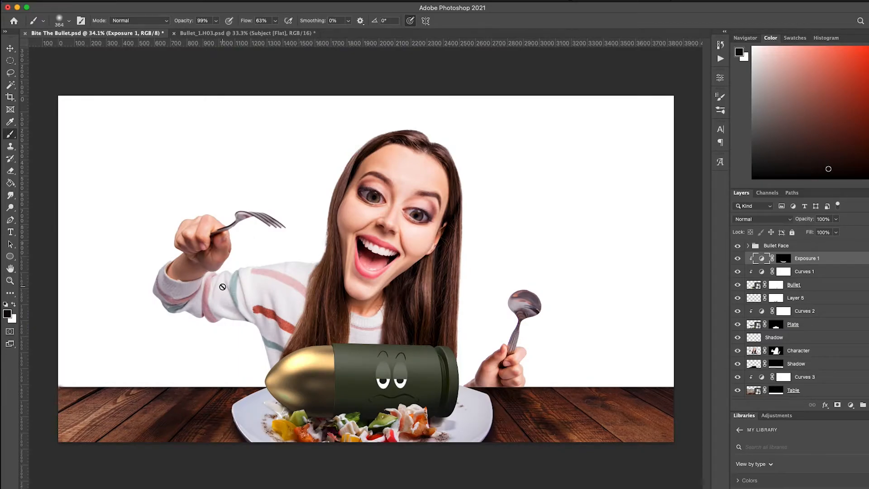
On a copy of the Character layer, lasso the woman's tongue, paint it over with near-black sampled from the mouth, and deselect.
key(v)
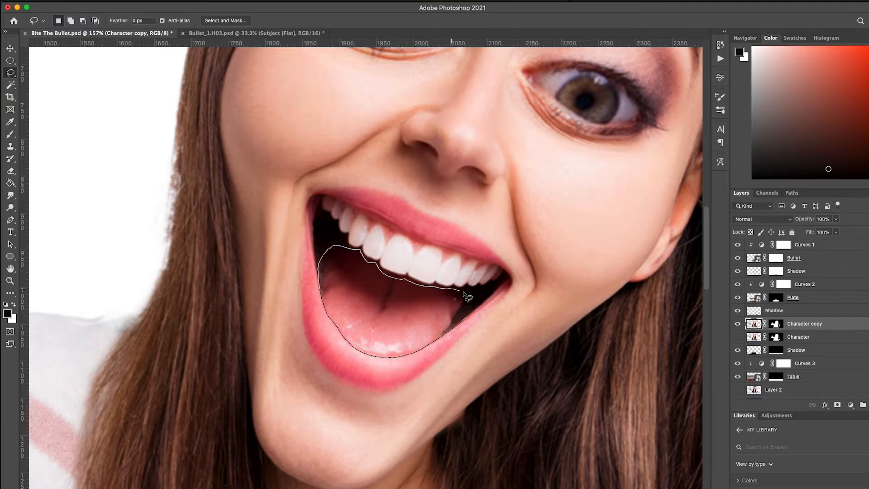
drag(468, 313, 467, 316)
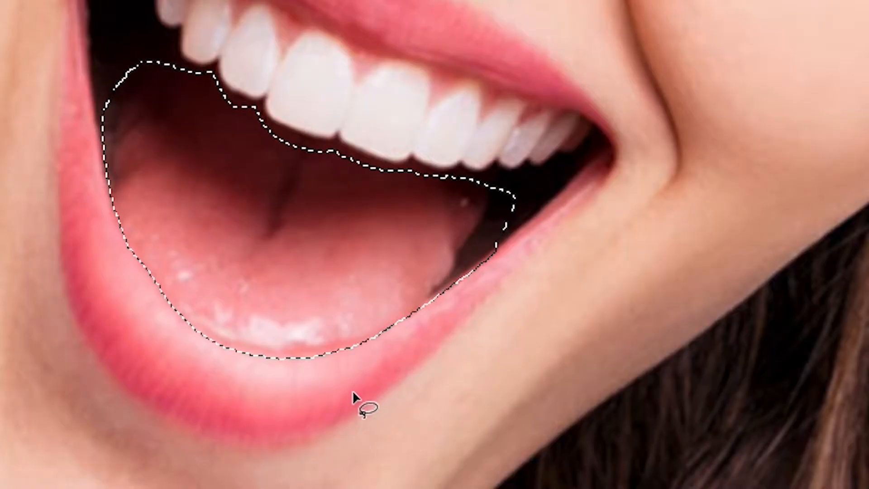
key(b)
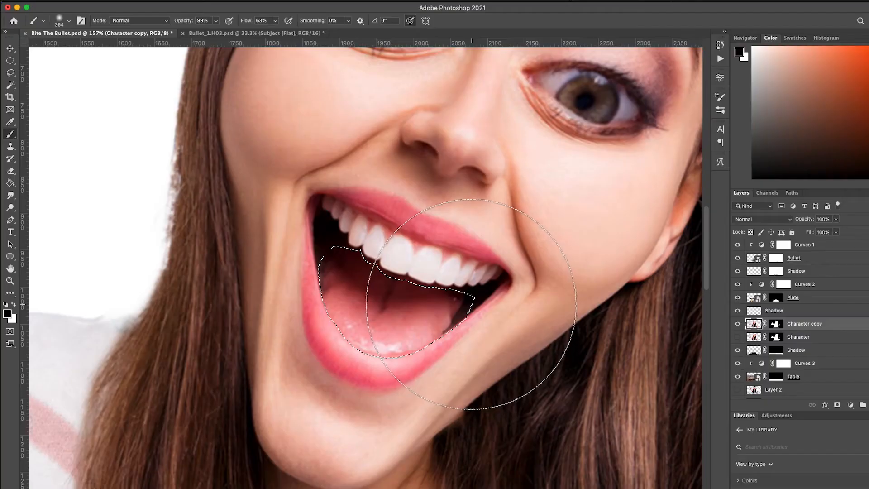
mouse_move(447, 277)
mouse_down()
mouse_move(210, 230)
mouse_move(315, 302)
mouse_up()
alt+click(333, 253)
mouse_move(333, 256)
mouse_down()
mouse_move(363, 267)
mouse_move(398, 334)
mouse_up()
key(super+d)
key(super+minus)
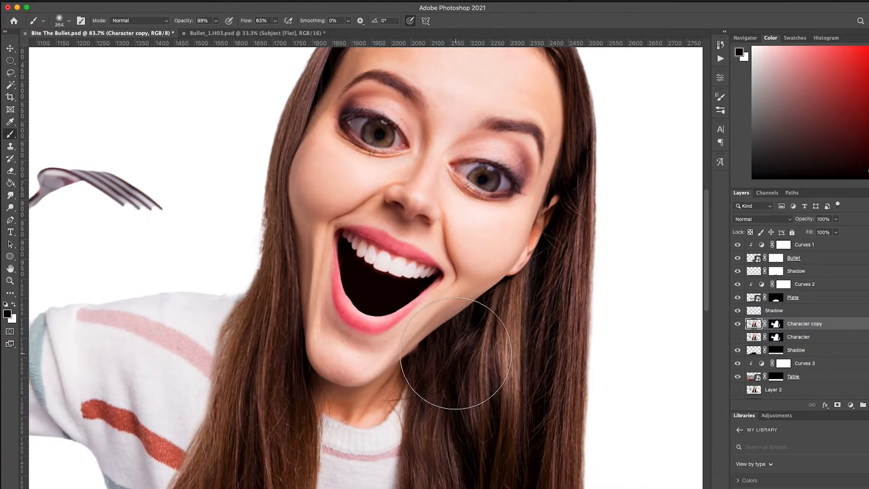
Set the brush to 7 px with 66% hardness and paint out the reddish remnants below the teeth and along the mouth edge.
key(super+equal)
key(super+equal)
click(59, 21)
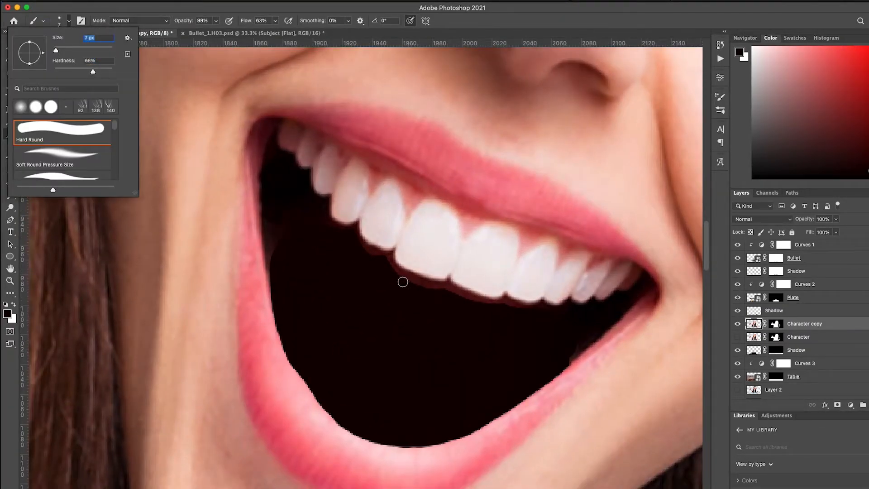
key(Return)
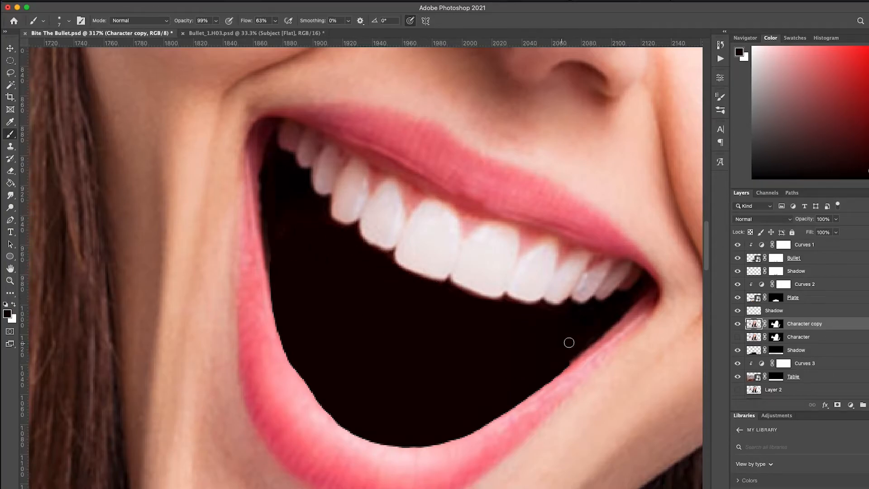
scroll(406, 367, down, 10)
Lasso the outstretched tongue in the placed pexels-andrea-piacquadio-3785842 photo and mask the layer to that selection.
scroll(406, 368, up, 5)
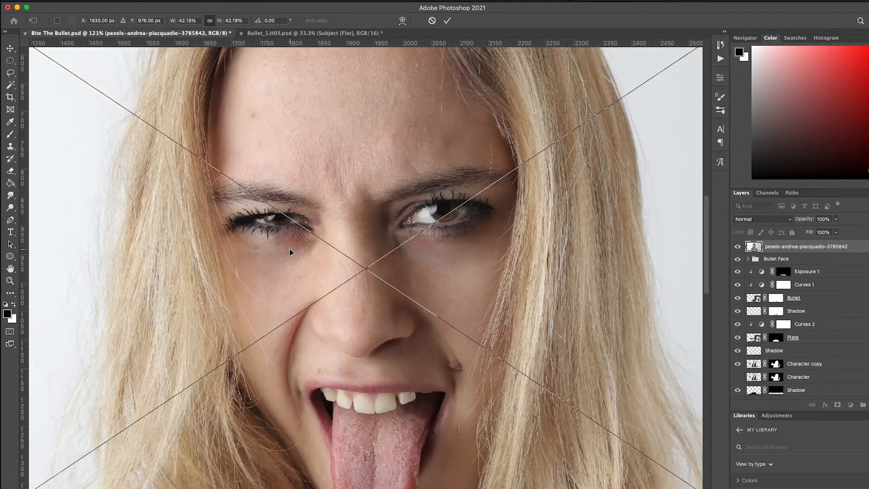
scroll(317, 288, up, 5)
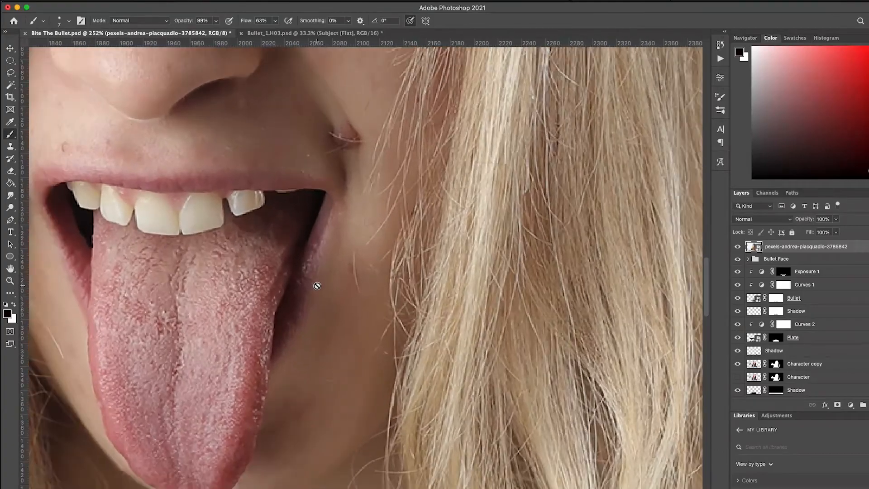
scroll(318, 286, left, 4)
scroll(317, 286, down, 3)
click(10, 73)
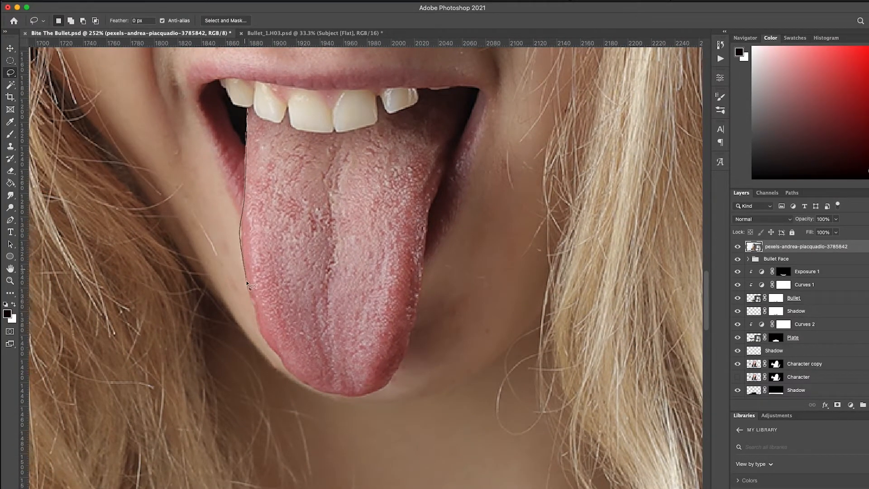
mouse_move(371, 390)
mouse_down()
mouse_move(399, 366)
mouse_move(416, 316)
mouse_move(435, 198)
mouse_move(473, 97)
mouse_move(433, 89)
mouse_move(355, 111)
mouse_move(248, 111)
mouse_up()
click(838, 405)
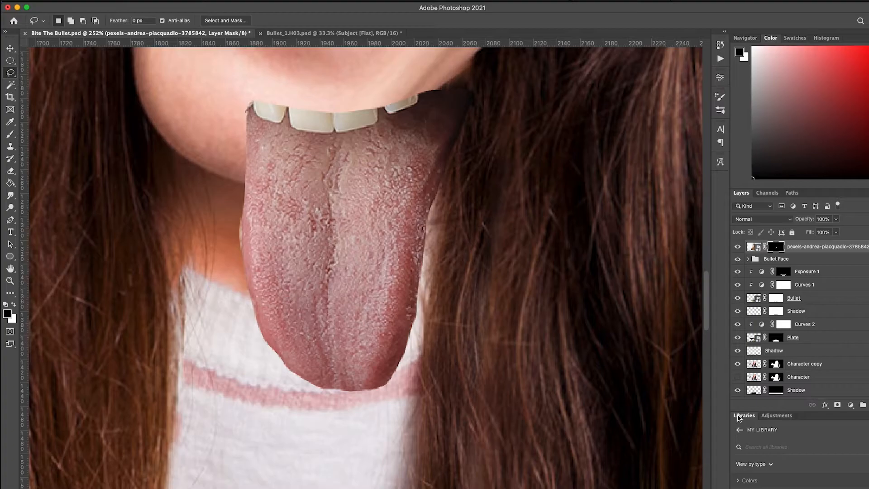
Move the masked tongue up to the woman's mouth and rotate it clockwise so it sticks out past the corner of her lips.
scroll(437, 255, down, 8)
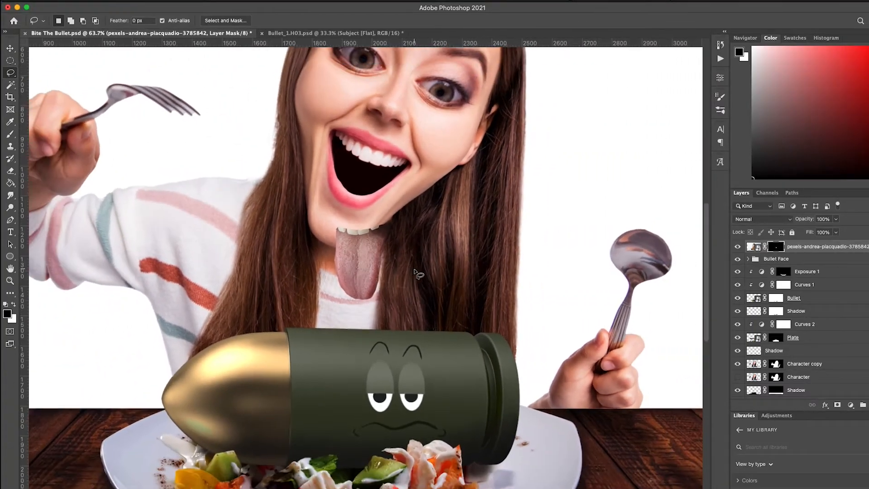
scroll(419, 274, down, 2)
key(v)
drag(361, 270, 348, 197)
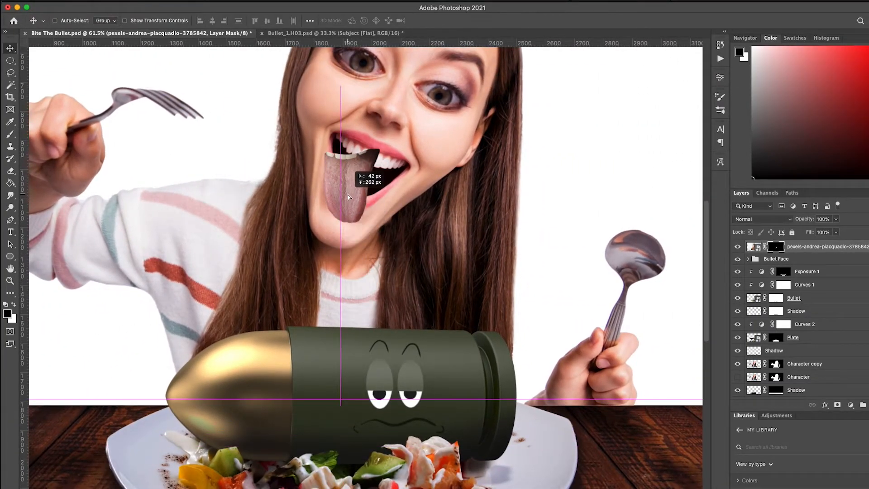
key(ctrl+t)
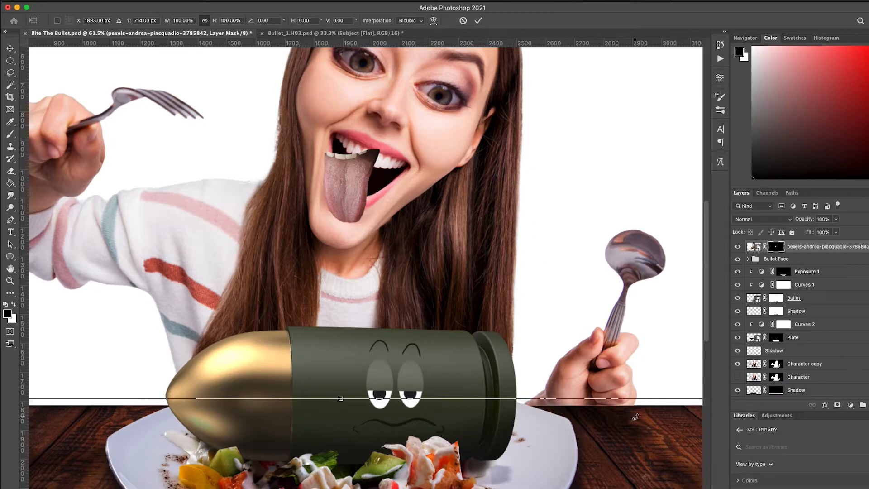
drag(636, 416, 290, 415)
drag(285, 160, 340, 186)
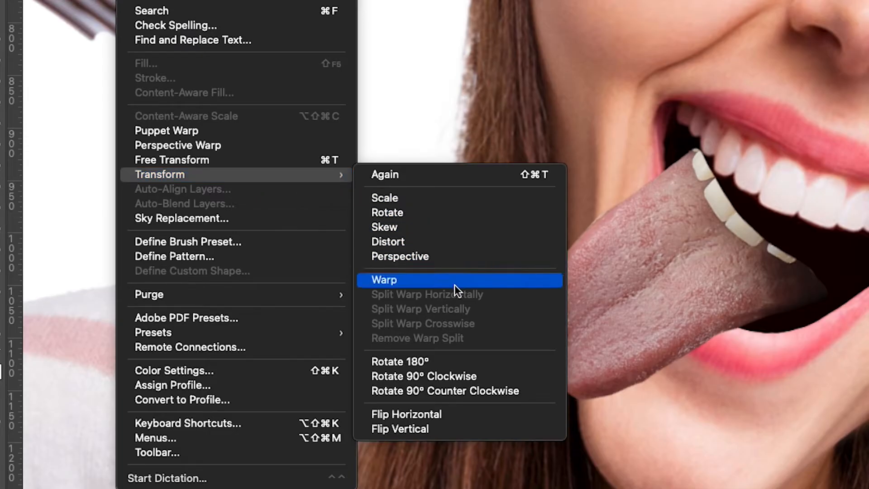
Warp the tongue so its tip extends outward and downward and its body curves out of the mouth.
click(454, 285)
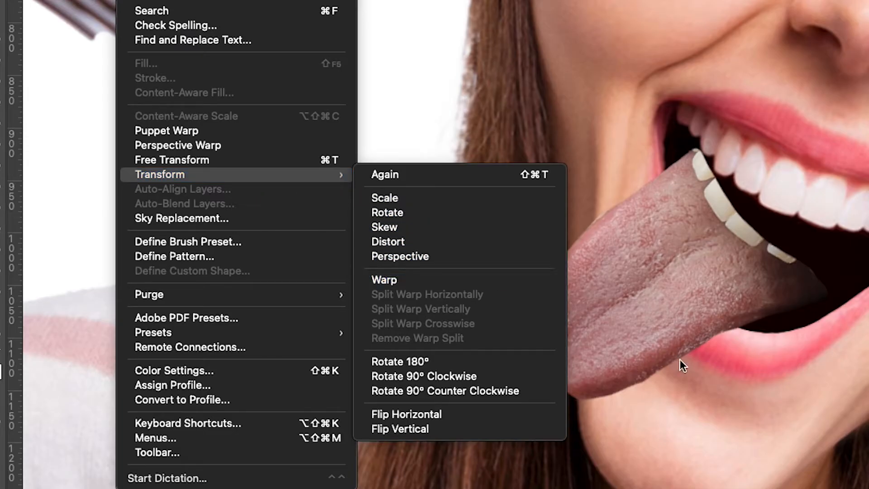
click(384, 279)
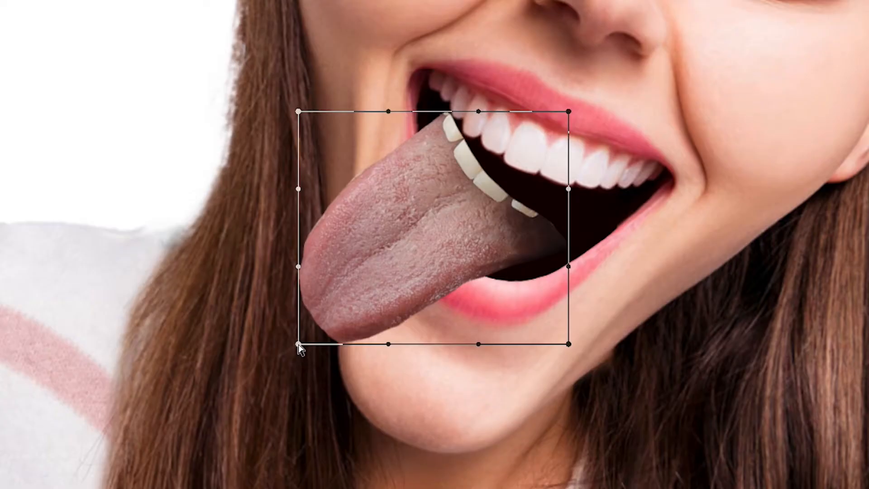
drag(299, 345, 303, 368)
drag(298, 267, 273, 274)
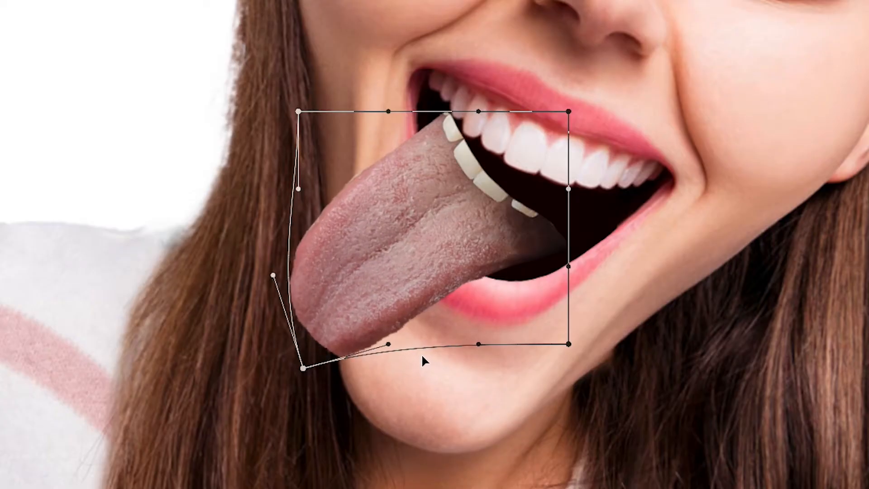
drag(479, 112, 527, 175)
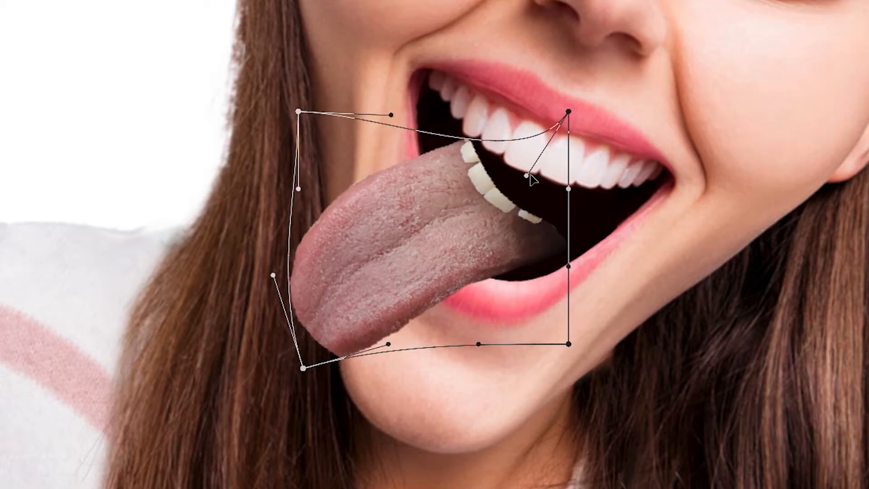
drag(569, 112, 588, 161)
drag(569, 344, 568, 363)
drag(541, 185, 559, 154)
drag(392, 114, 412, 80)
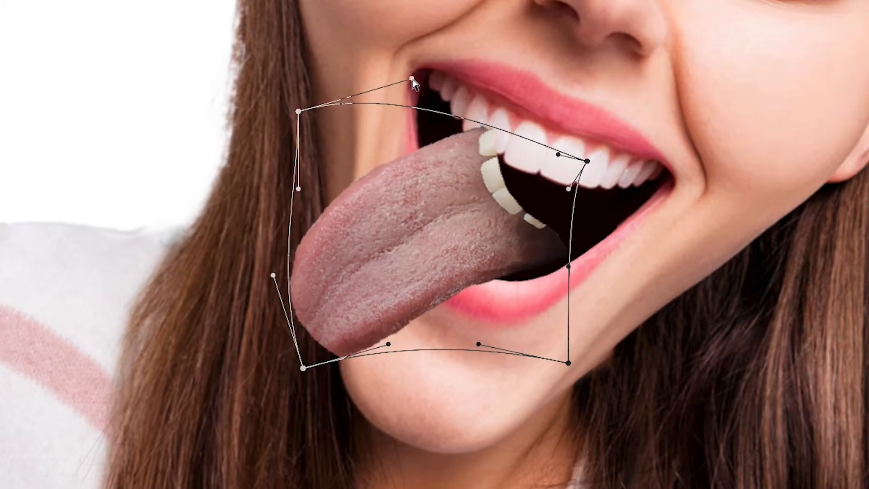
drag(479, 344, 469, 313)
drag(388, 344, 400, 374)
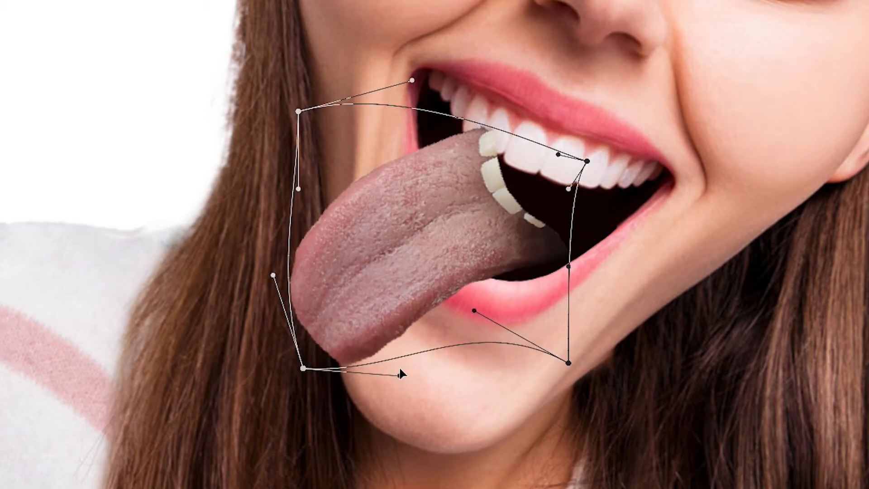
drag(334, 310, 320, 288)
drag(288, 348, 289, 368)
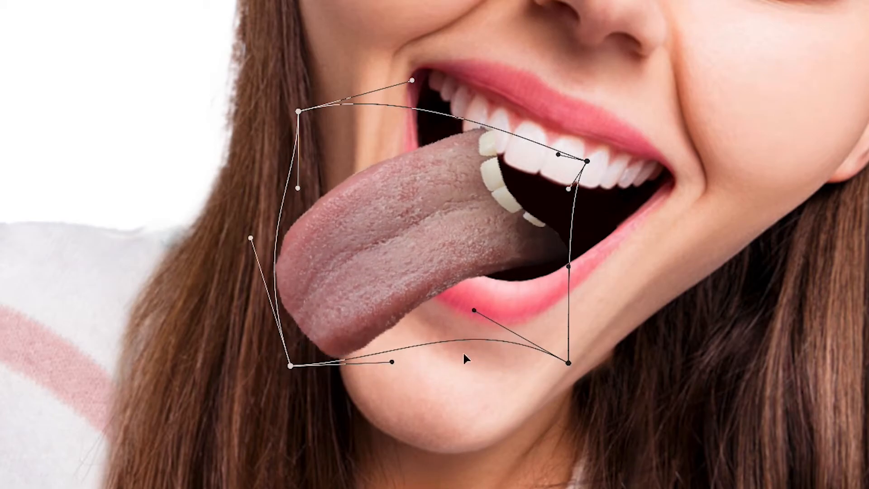
Stretch the warp at the tongue's base deeper into the mouth, lower its upper edge below the teeth, and apply the warp.
drag(569, 362, 567, 379)
drag(587, 161, 592, 185)
drag(411, 80, 453, 84)
drag(592, 184, 668, 163)
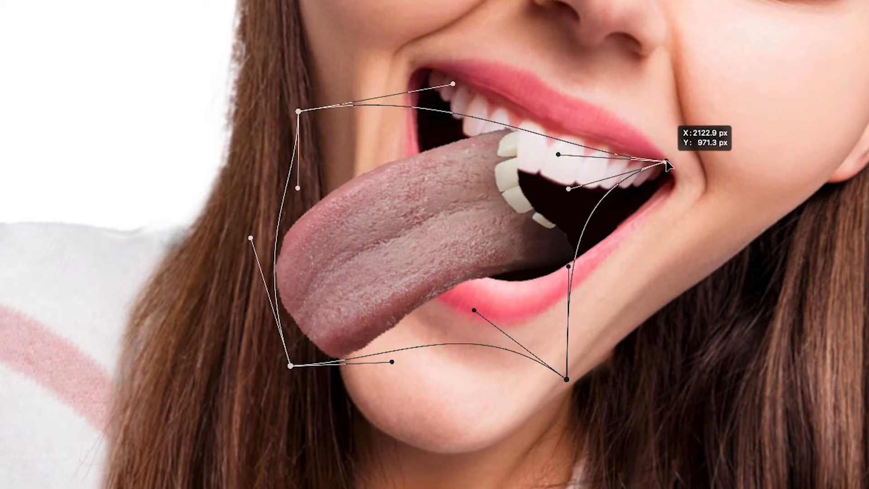
drag(569, 268, 661, 299)
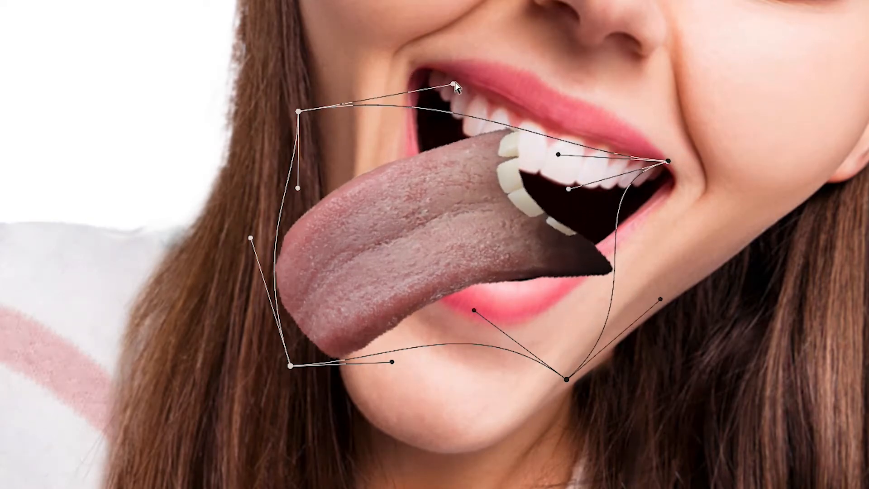
drag(454, 84, 474, 112)
drag(559, 154, 561, 249)
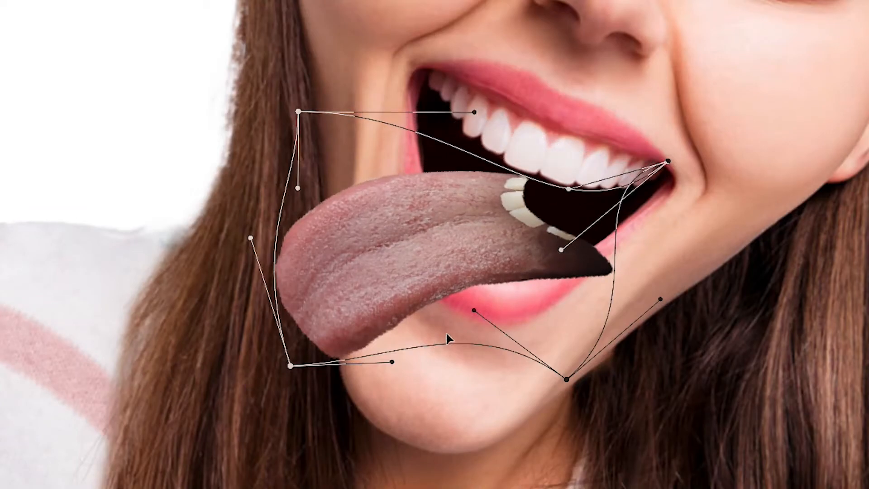
key(Return)
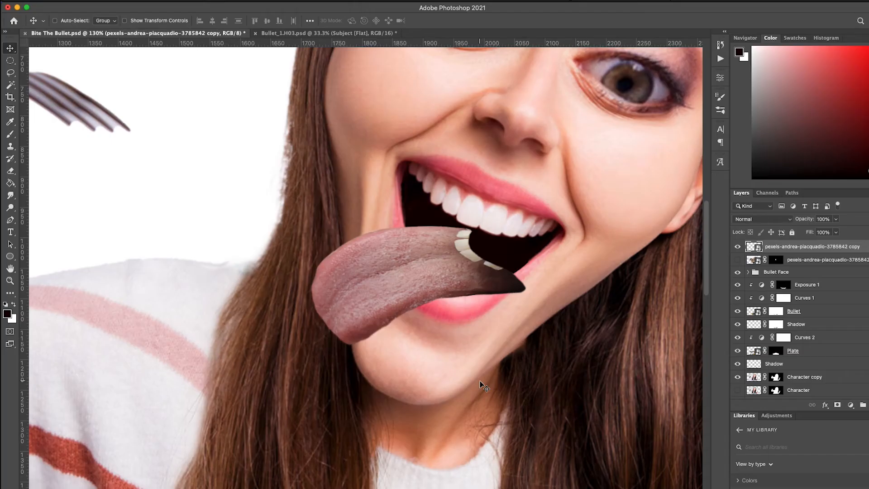
Reposition the tongue copy up against the woman's upper teeth and add a white layer mask to it.
drag(538, 416, 505, 368)
drag(459, 353, 467, 370)
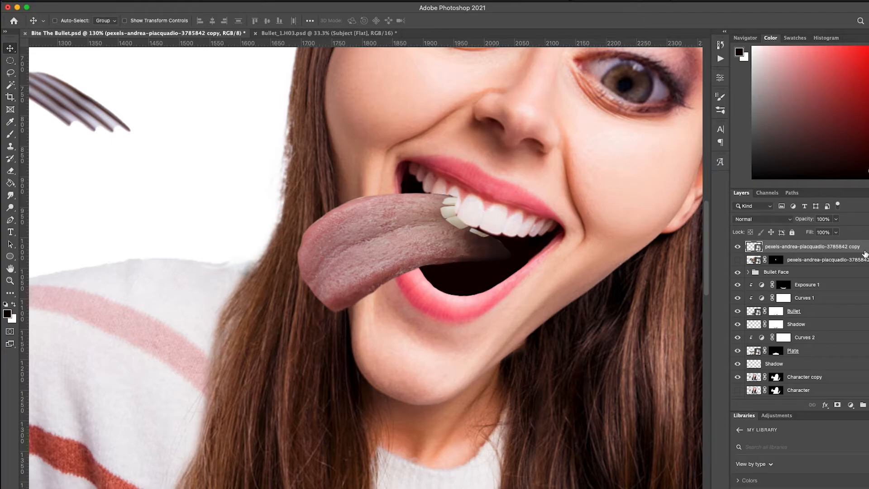
click(838, 405)
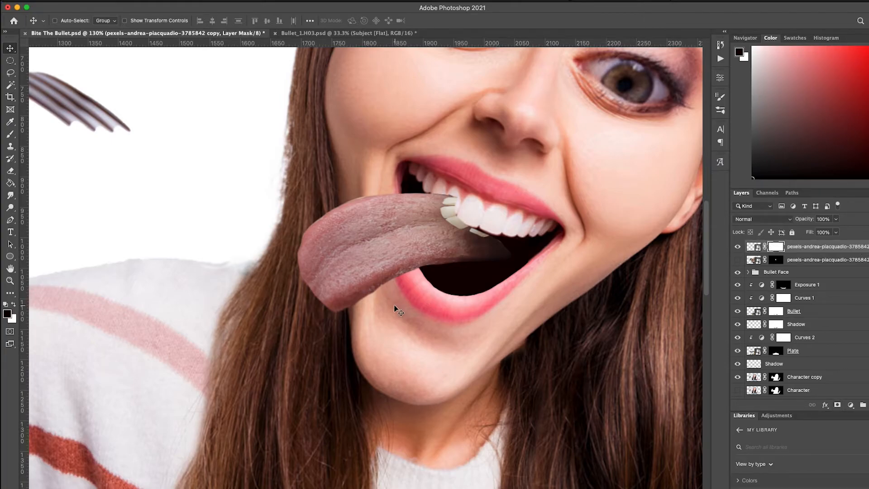
Paint black on the tongue copy's mask along the tongue's upper edge to clean off the leftover skin fringe.
key(b)
scroll(399, 289, up, 5)
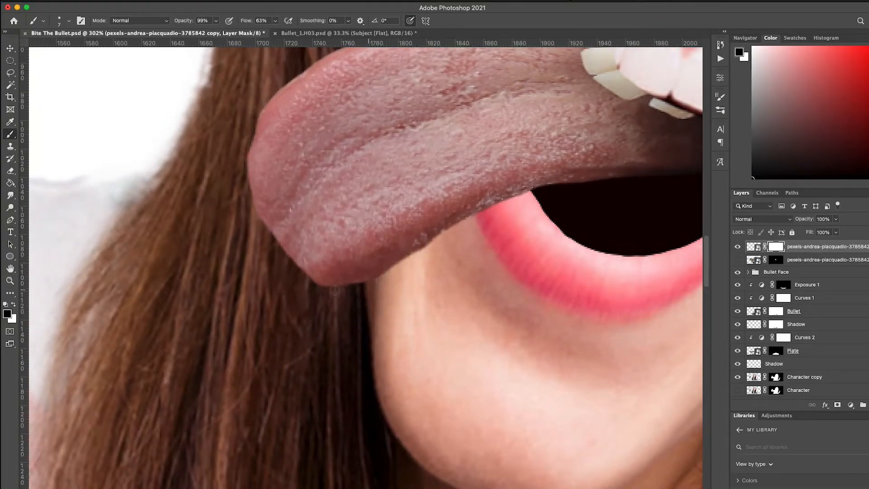
scroll(246, 155, up, 5)
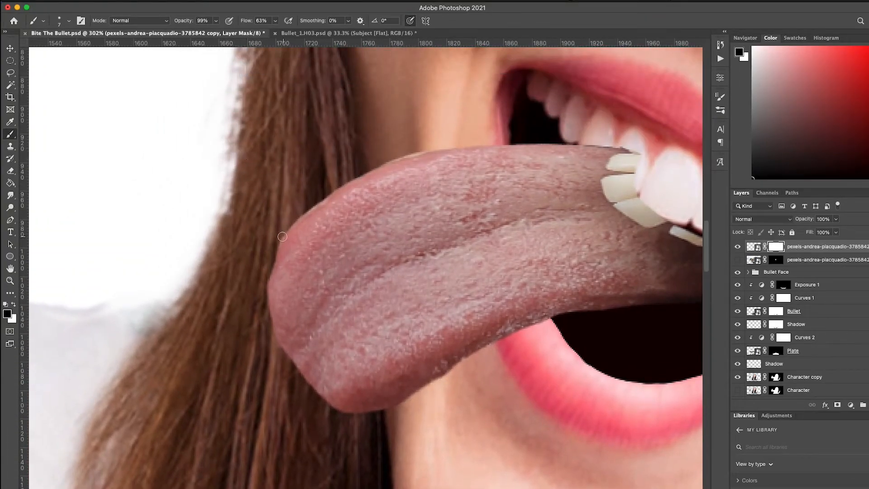
drag(347, 179, 505, 135)
drag(369, 167, 501, 139)
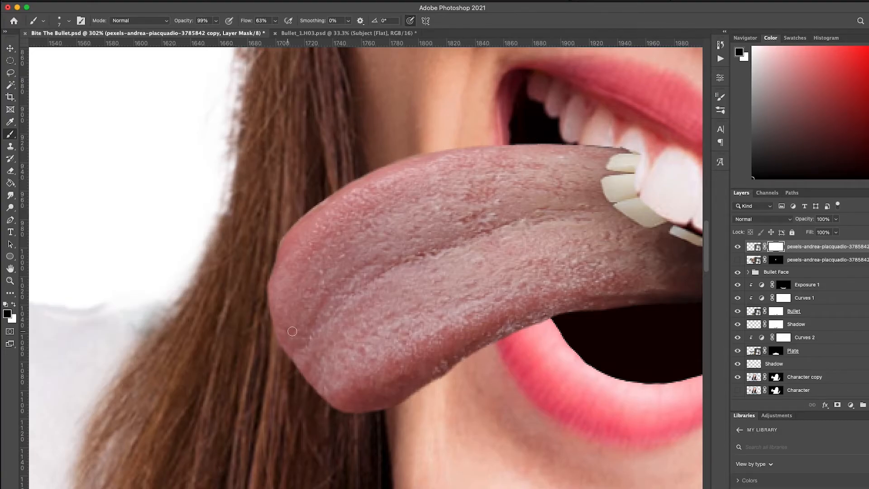
Mask out the extra teeth and fade the tongue's base into the mouth using 0% hardness brushes of 162 px and 99 px.
scroll(584, 335, right, 10)
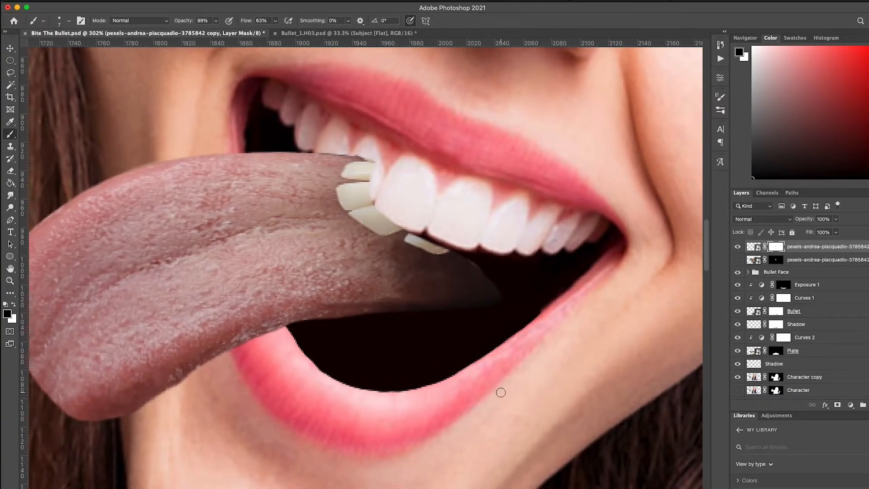
click(67, 21)
click(93, 49)
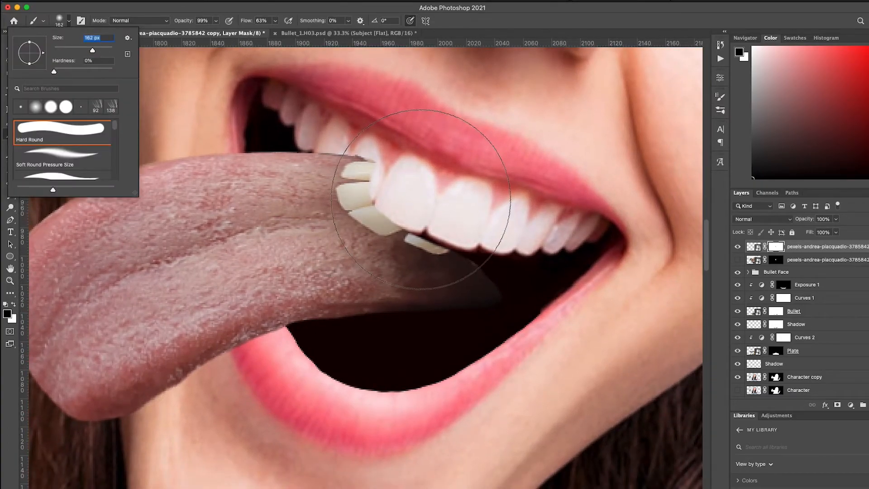
key(super+minus)
key(Return)
mouse_move(415, 175)
mouse_down()
mouse_move(402, 155)
mouse_move(455, 189)
mouse_move(488, 271)
mouse_move(444, 211)
mouse_up()
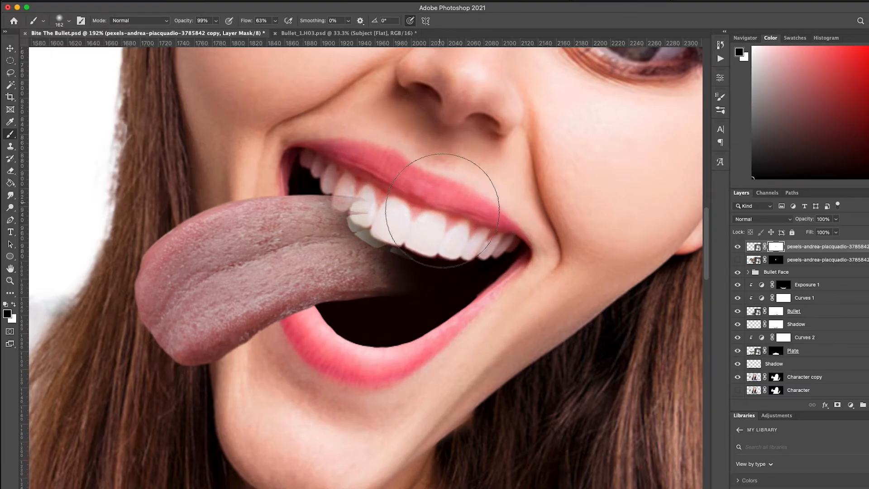
click(69, 21)
click(82, 50)
mouse_move(381, 222)
mouse_down()
mouse_move(355, 202)
mouse_move(345, 143)
mouse_move(402, 232)
mouse_move(417, 301)
mouse_move(408, 281)
mouse_move(385, 277)
mouse_up()
Lower the brush opacity to 47% and softly mask the tongue's base beside the upper teeth to refine the blend.
key(super+minus)
scroll(357, 139, down, 5)
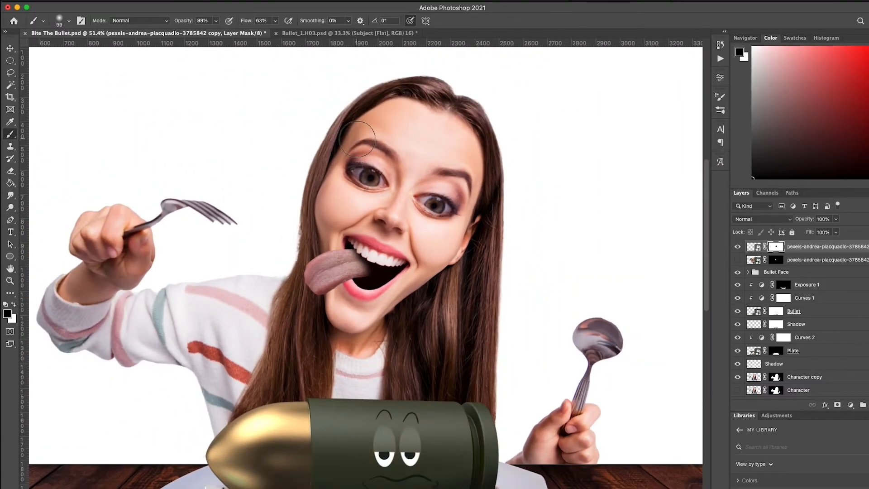
scroll(358, 139, up, 4)
scroll(358, 139, up, 1)
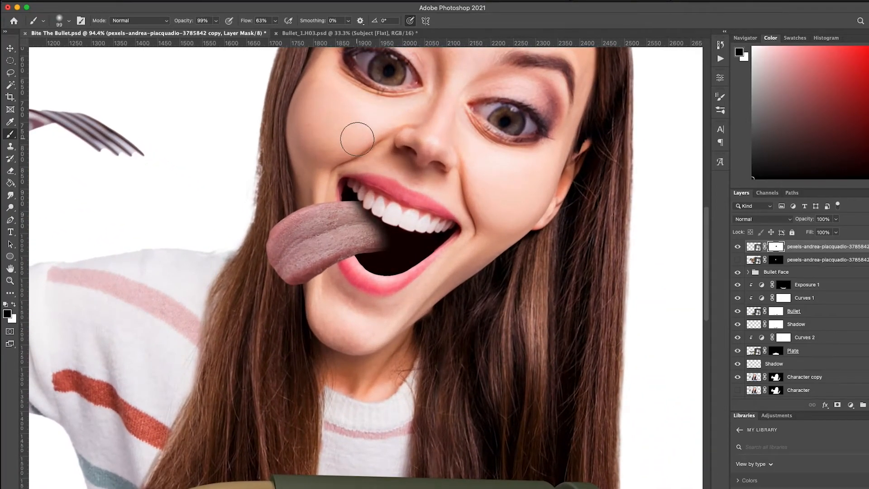
click(216, 21)
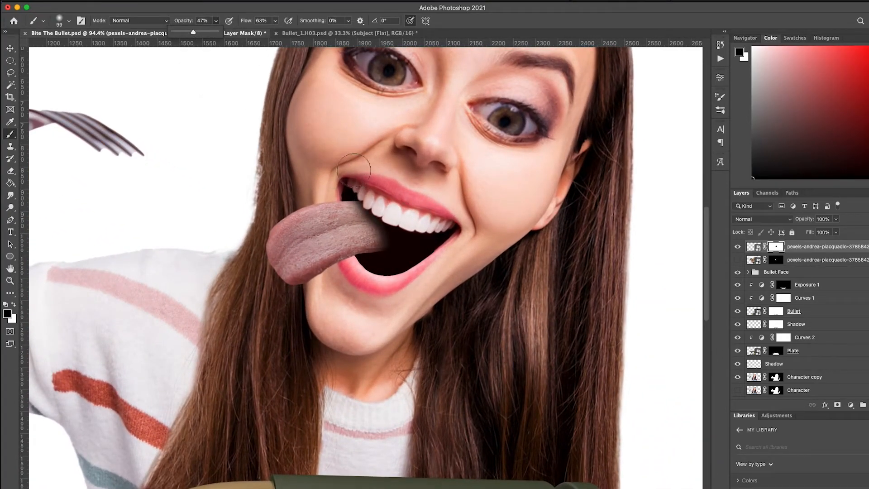
click(363, 191)
mouse_move(368, 197)
mouse_down()
mouse_move(386, 235)
mouse_move(380, 217)
mouse_up()
scroll(369, 141, down, 4)
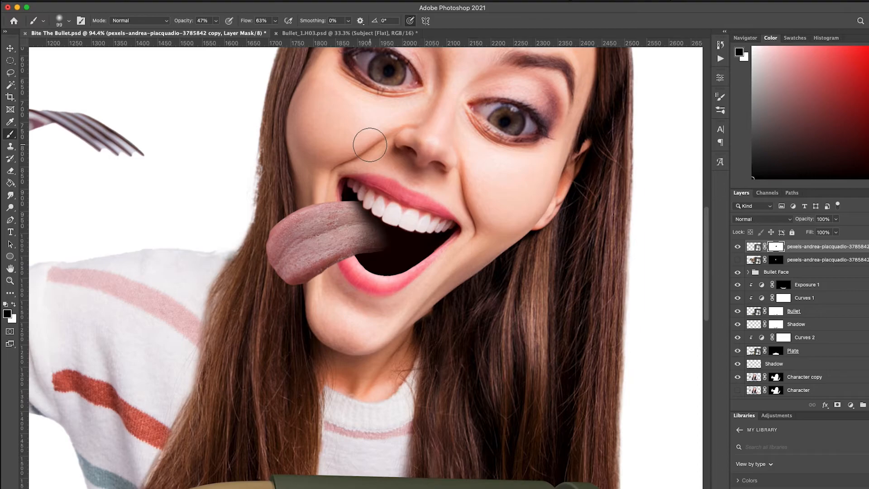
scroll(437, 209, down, 3)
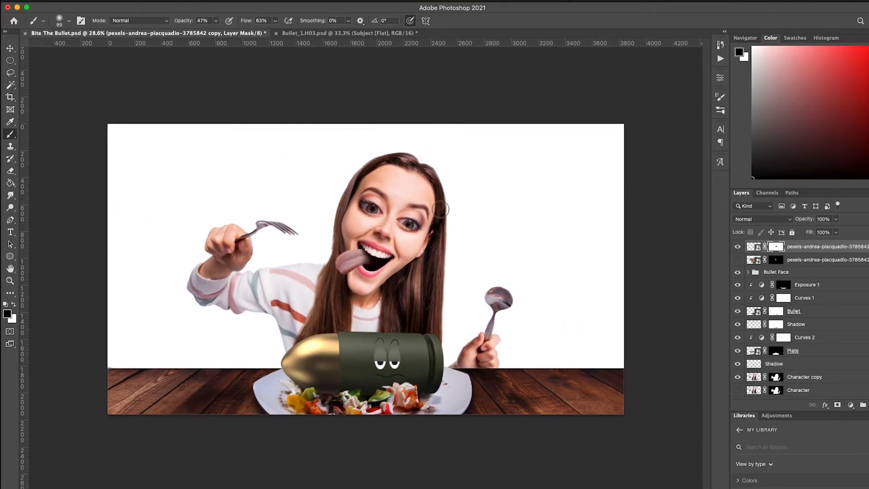
Add a Hue/Saturation adjustment layer above the tongue copy and clip it to that layer.
scroll(362, 245, up, 5)
click(851, 404)
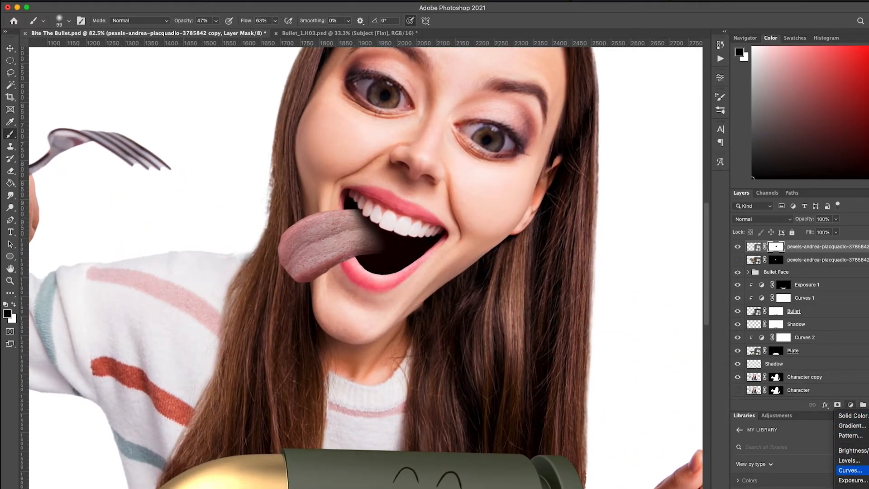
click(851, 460)
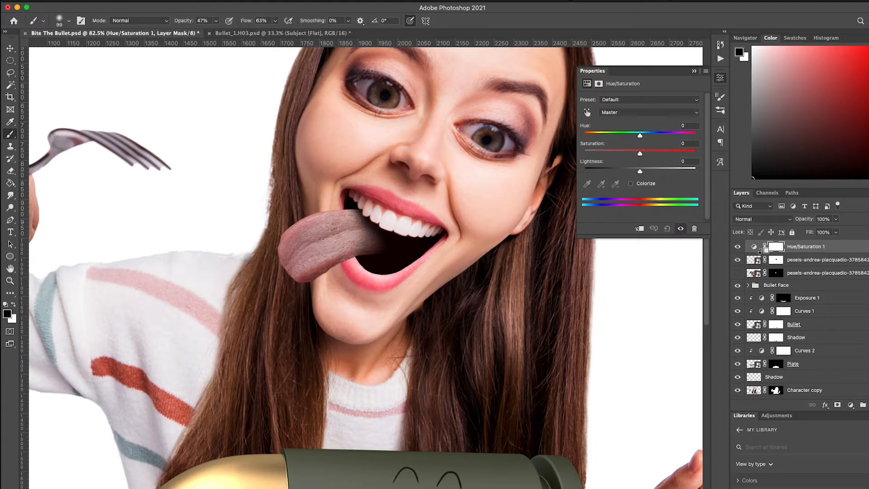
alt+click(761, 252)
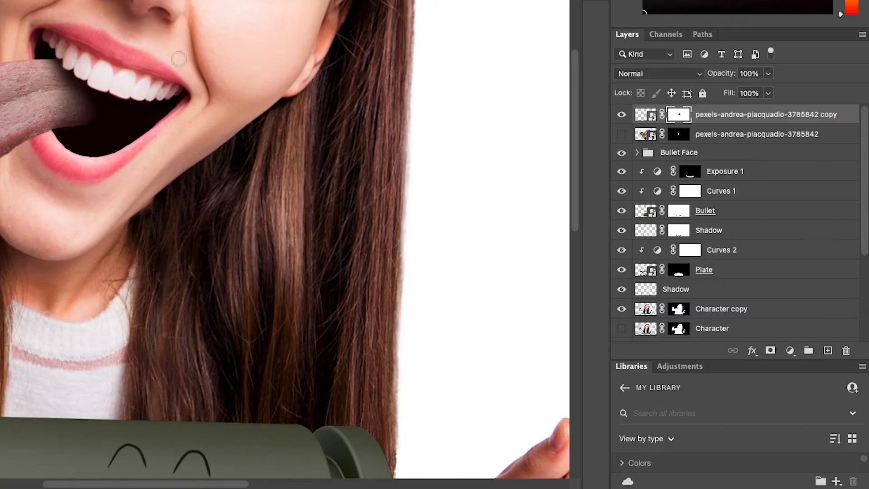
Add a Hue/Saturation adjustment clipped to the tongue copy, shift its hue, strongly raise its saturation and slightly raise its lightness for a natural pink-red.
click(852, 404)
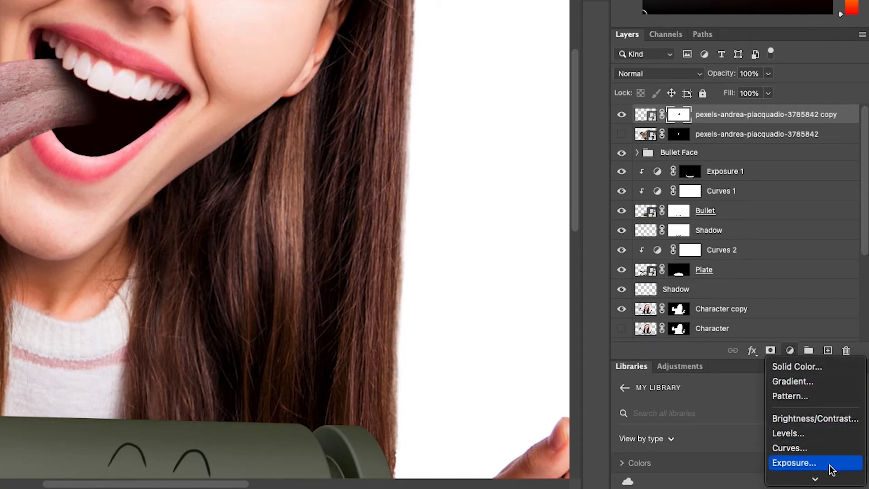
click(832, 401)
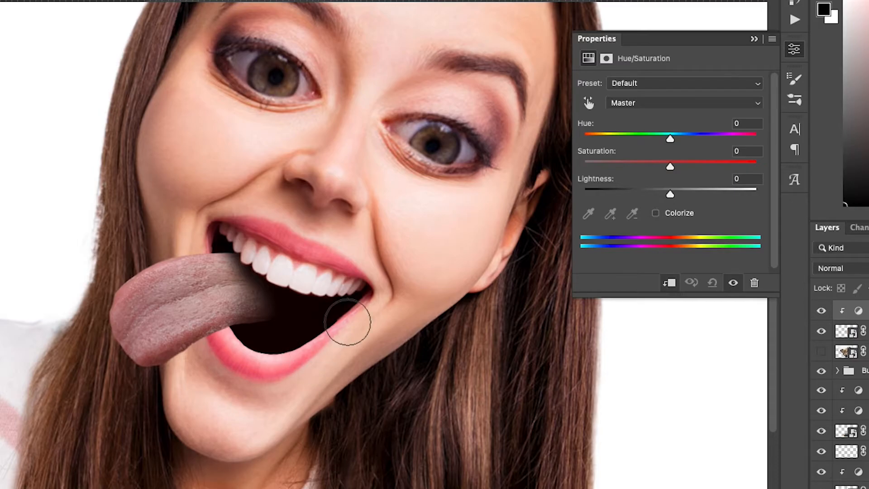
drag(671, 167, 710, 167)
drag(670, 139, 675, 139)
mouse_move(710, 167)
mouse_down()
mouse_move(727, 169)
mouse_move(718, 166)
mouse_up()
drag(675, 140, 663, 141)
drag(671, 194, 680, 195)
click(755, 39)
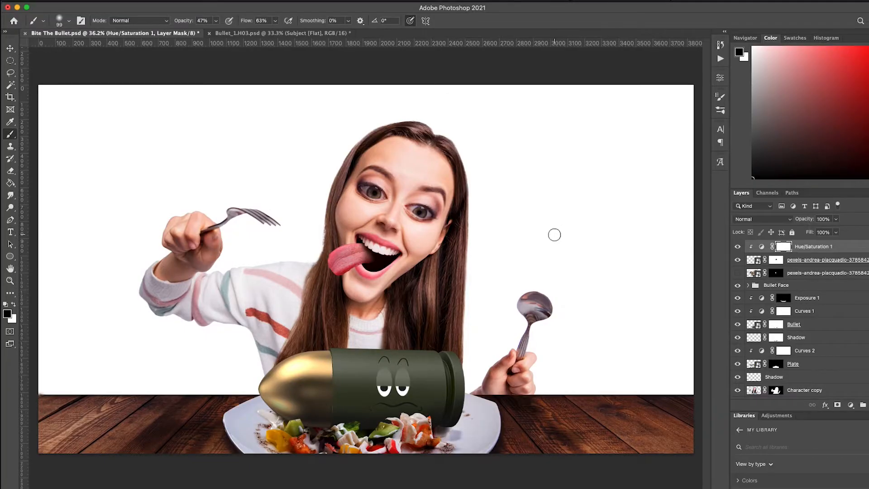
Paint the tongue's dark brown shadow across the chin on a layer beneath the Tongue layer and soften it with a 9.1-pixel Gaussian Blur.
scroll(555, 235, down, 3)
scroll(413, 273, up, 5)
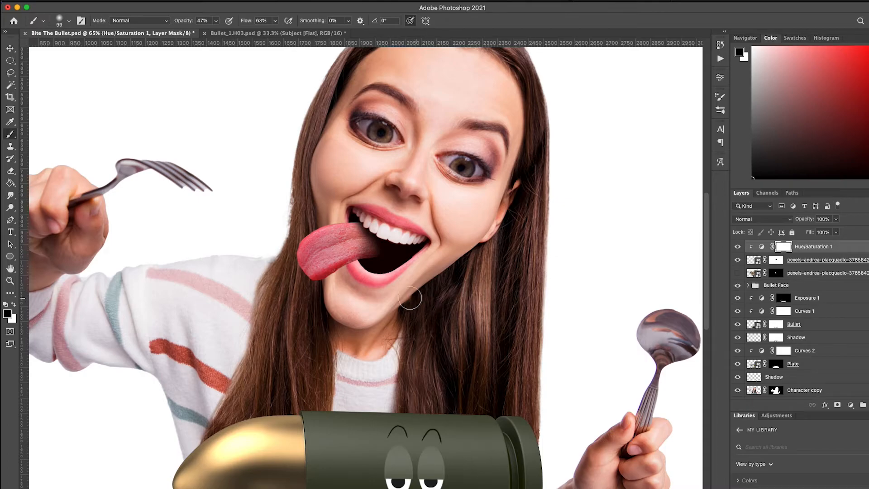
scroll(383, 302, up, 5)
scroll(385, 301, down, 5)
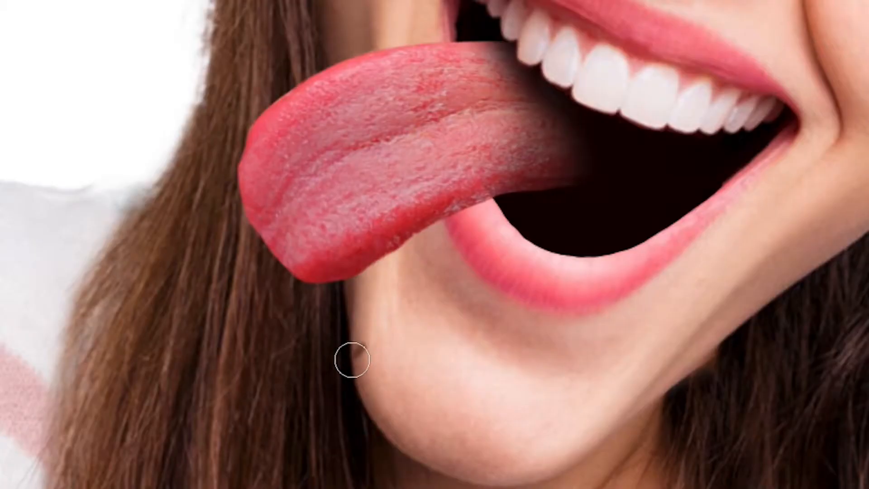
mouse_move(349, 359)
mouse_down()
mouse_move(473, 229)
mouse_move(462, 249)
mouse_move(362, 252)
mouse_move(450, 243)
mouse_up()
click(385, 145)
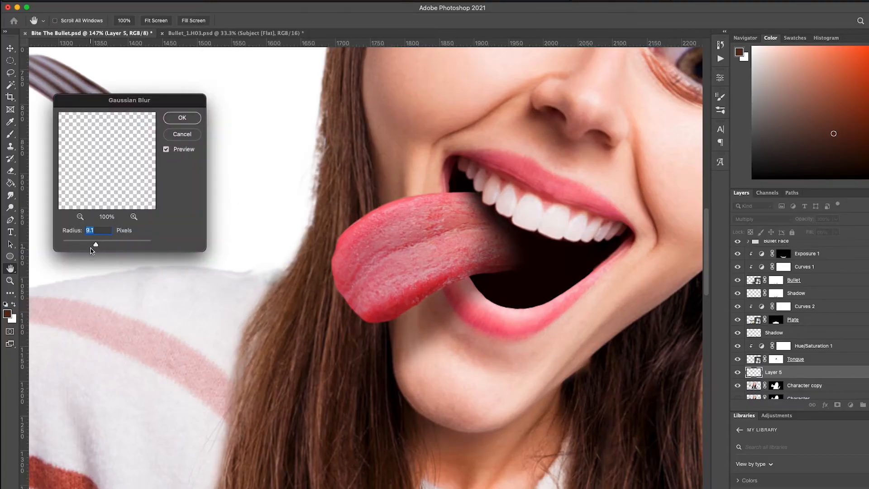
click(188, 119)
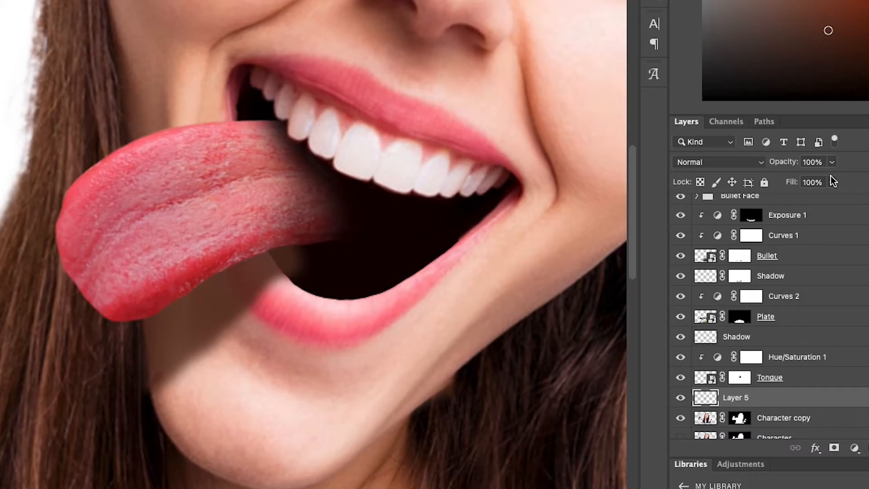
Set the tongue shadow layer's blend mode to Multiply and its fill to 57%.
click(789, 219)
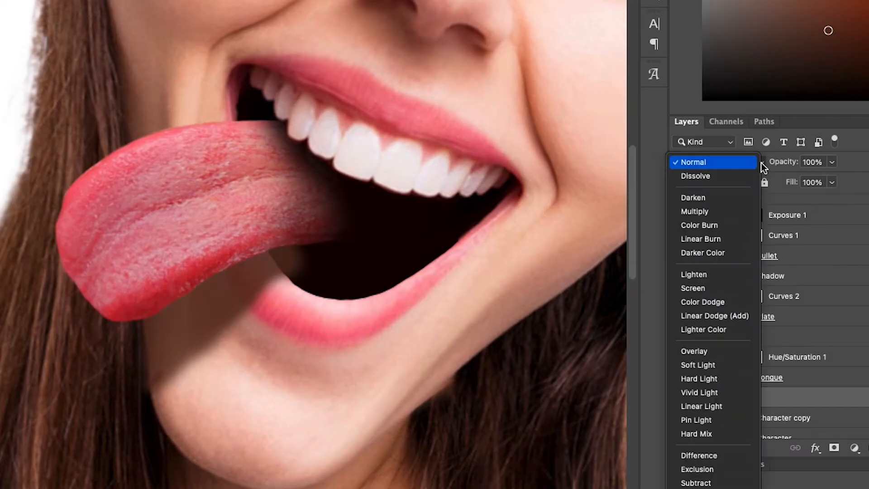
click(741, 212)
click(833, 182)
drag(817, 203, 815, 200)
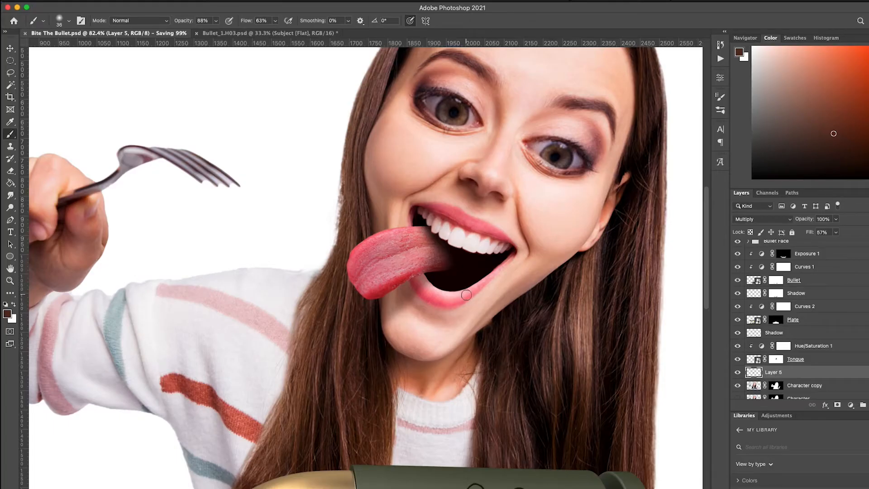
Expand the Bullet Face group, identify the layer holding the mouth's small corner lines, and remove those lines from the bullet's face.
key(super+minus)
key(super+minus)
key(super+minus)
key(super+minus)
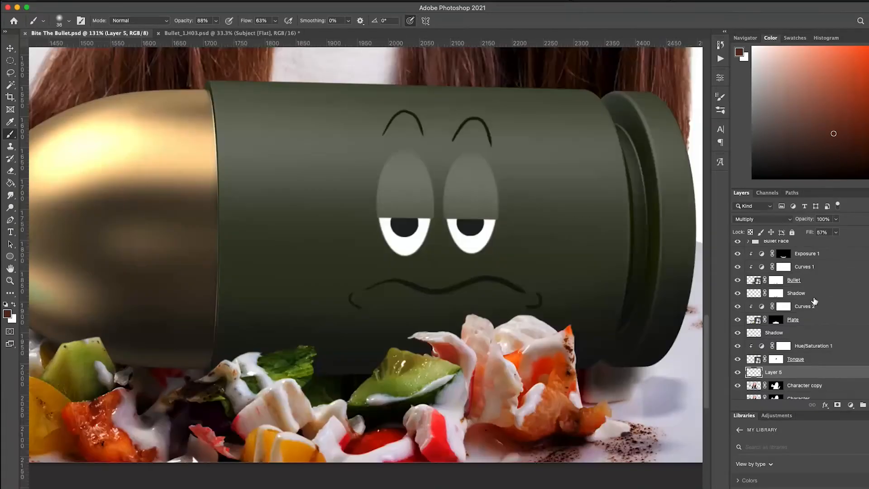
scroll(824, 306, up, 2)
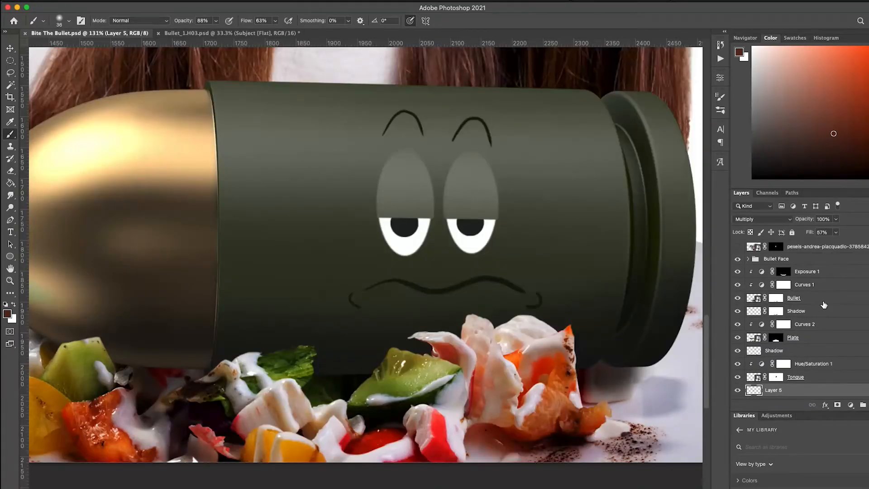
scroll(829, 329, down, 1)
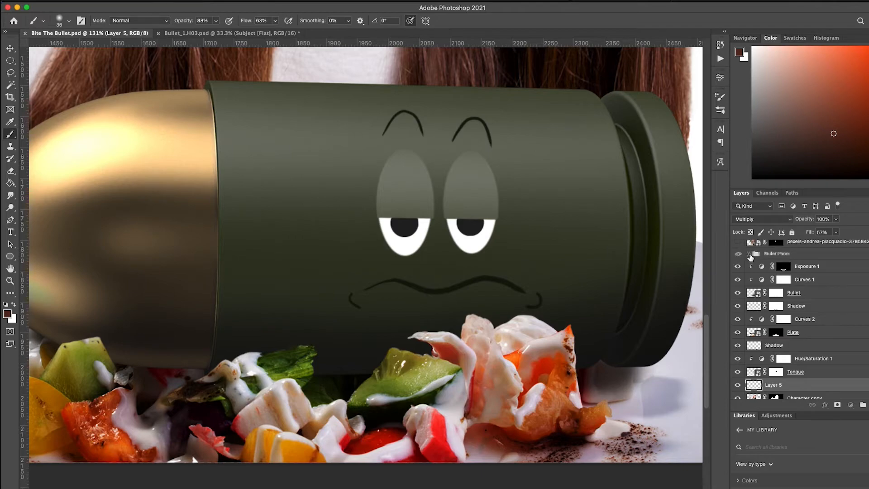
click(748, 253)
click(738, 335)
click(739, 336)
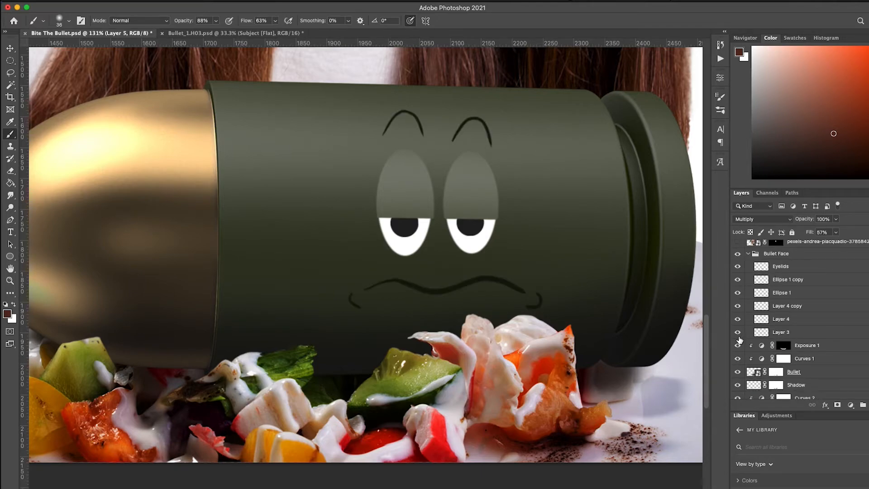
click(797, 335)
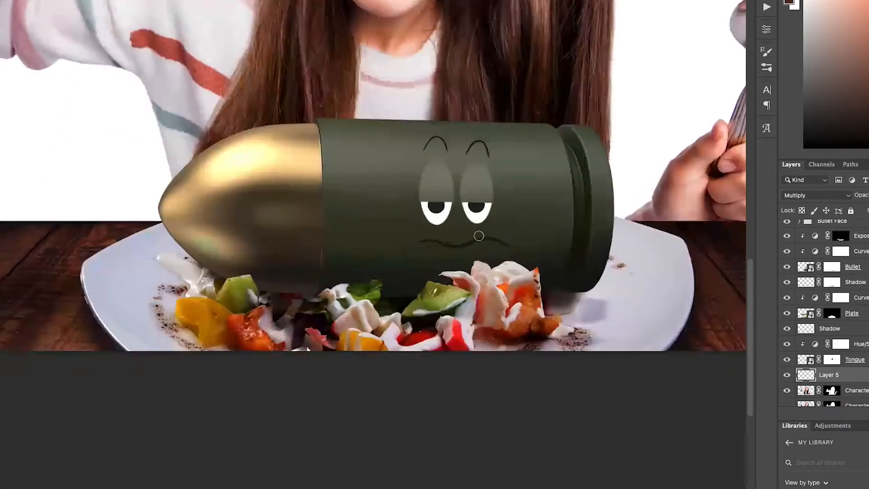
Smooth the wrinkles under the viewer's-right eye on Character copy 2 using a 47 px, 0% hardness Mixer Brush set to Very Wet, Heavy Mix.
scroll(354, 462, down, 3)
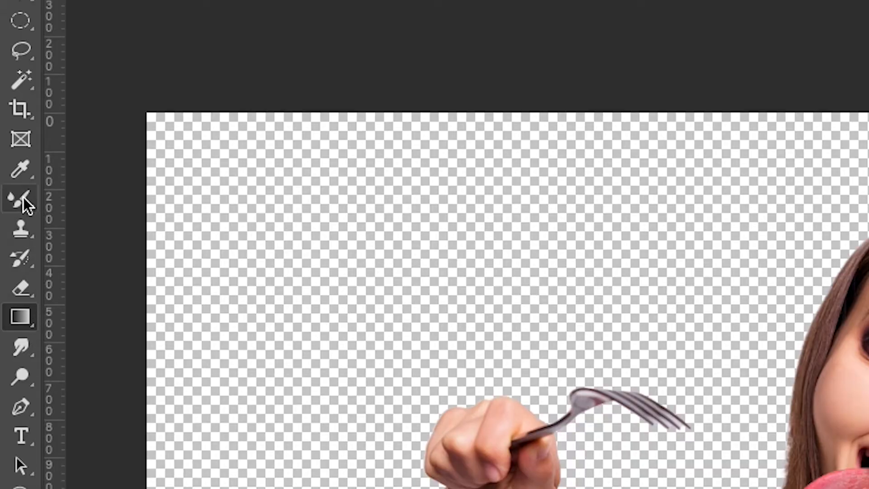
click(22, 199)
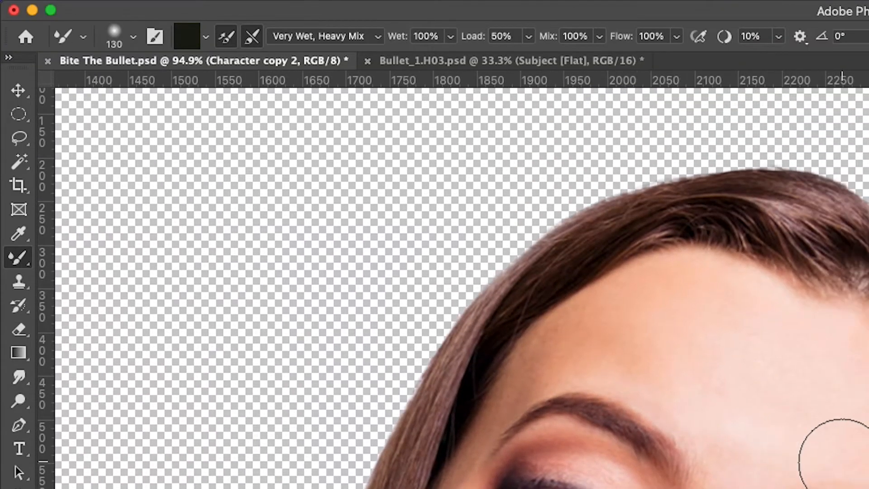
scroll(842, 462, down, 3)
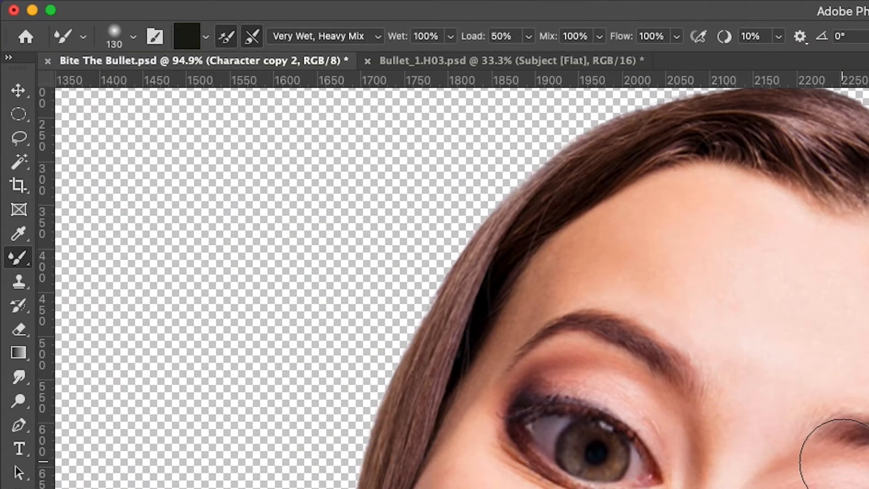
click(133, 37)
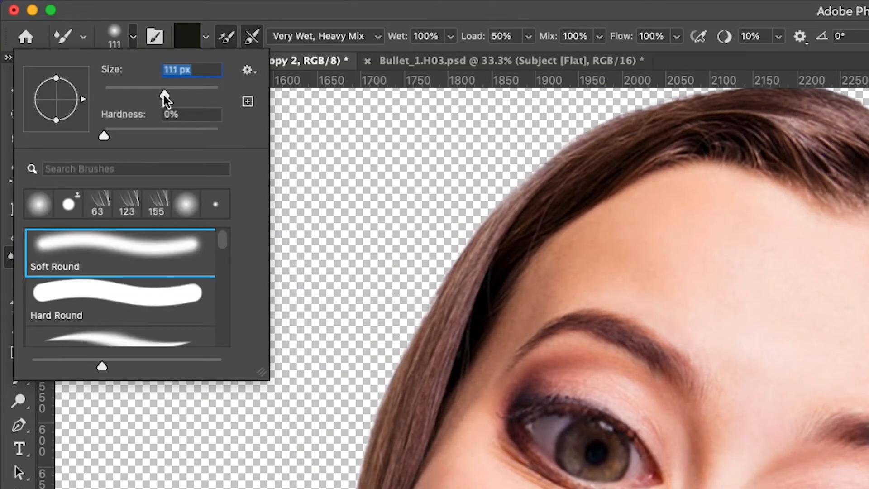
scroll(712, 484, up, 3)
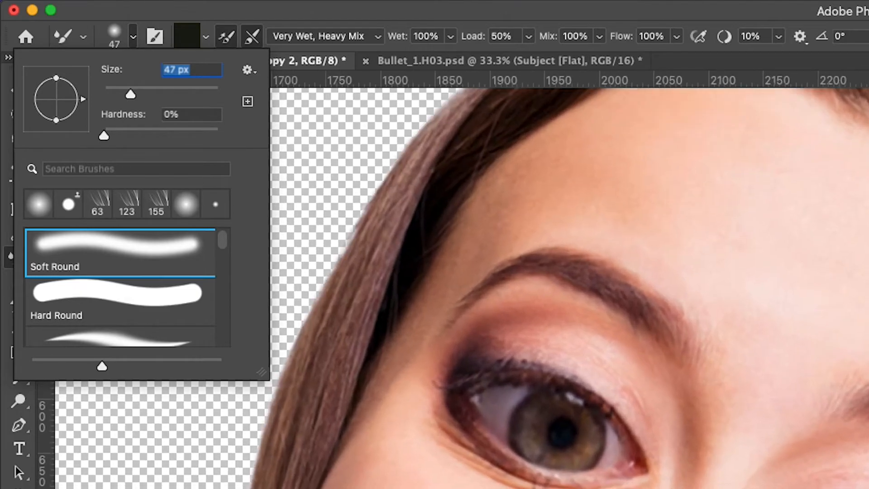
click(781, 487)
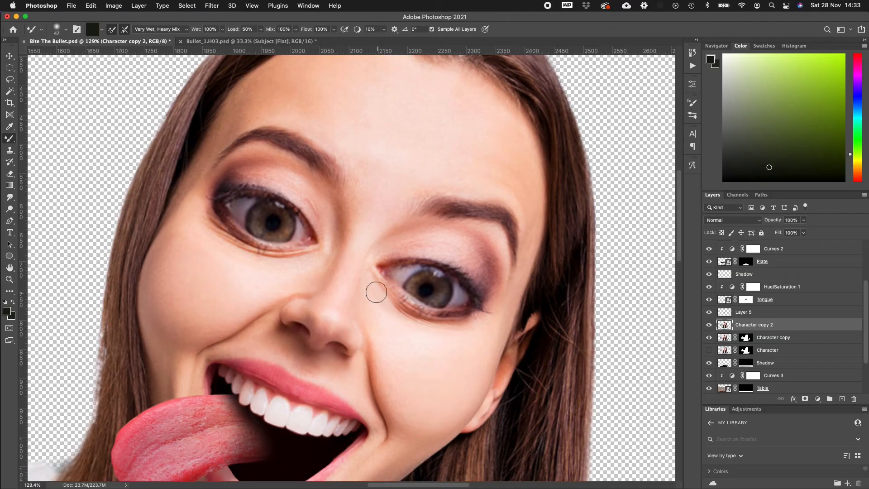
mouse_move(409, 314)
mouse_down()
mouse_move(398, 311)
mouse_move(439, 326)
mouse_move(473, 320)
mouse_up()
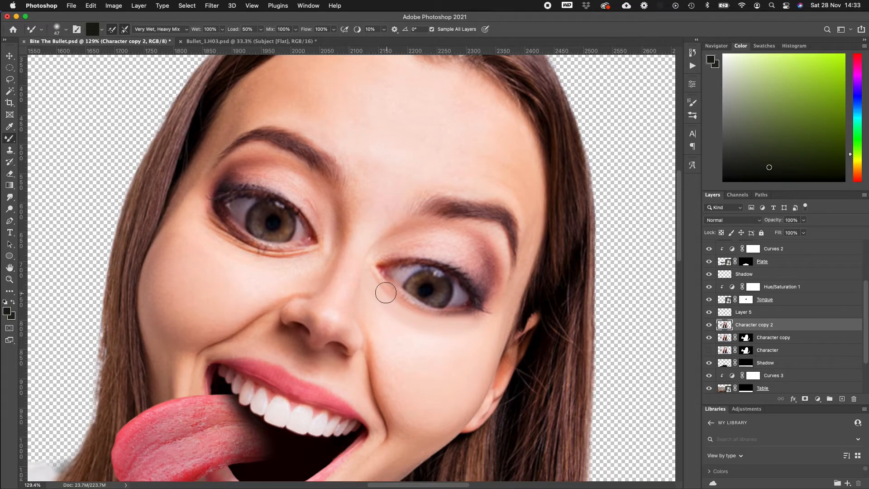
mouse_move(386, 293)
mouse_down()
mouse_move(413, 312)
mouse_move(481, 320)
mouse_up()
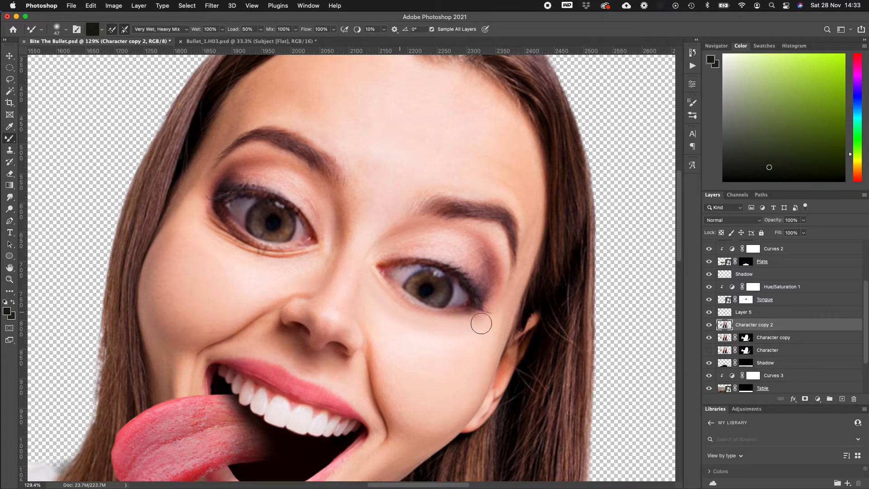
click(709, 325)
click(709, 325)
Smooth the lines under the viewer's-left eye with the Mixer Brush and compare the retouch by toggling Character copy 2's visibility.
mouse_move(309, 256)
mouse_down()
mouse_move(231, 256)
mouse_move(289, 265)
mouse_move(257, 261)
mouse_move(206, 230)
mouse_move(258, 265)
mouse_move(197, 219)
mouse_move(231, 253)
mouse_move(212, 231)
mouse_up()
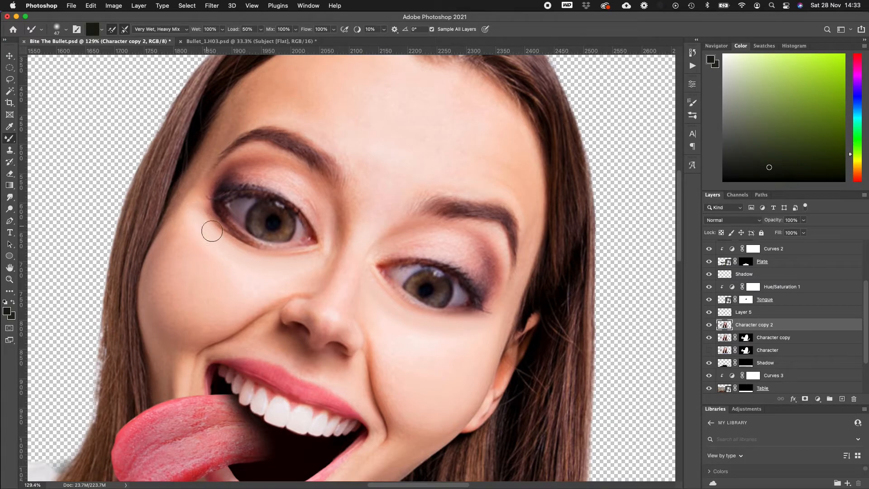
mouse_move(323, 256)
mouse_down()
mouse_move(275, 264)
mouse_move(310, 260)
mouse_move(232, 256)
mouse_move(265, 265)
mouse_move(190, 199)
mouse_up()
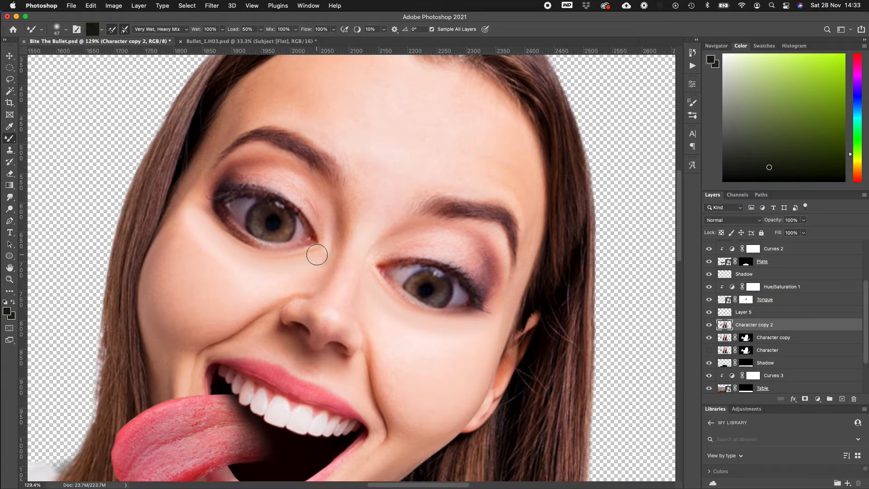
drag(251, 260, 209, 239)
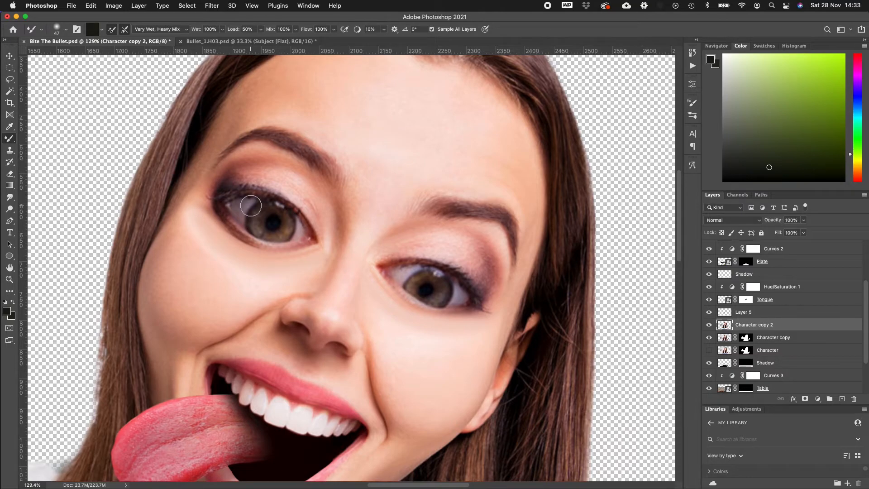
click(709, 326)
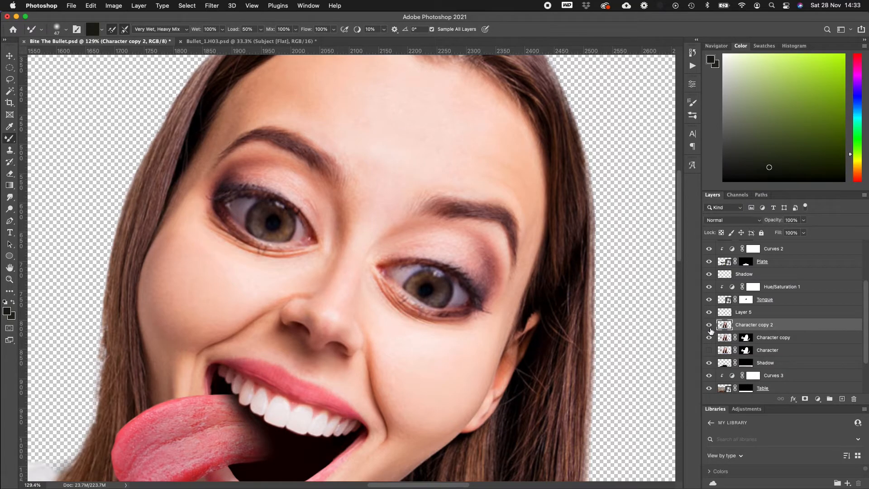
click(710, 327)
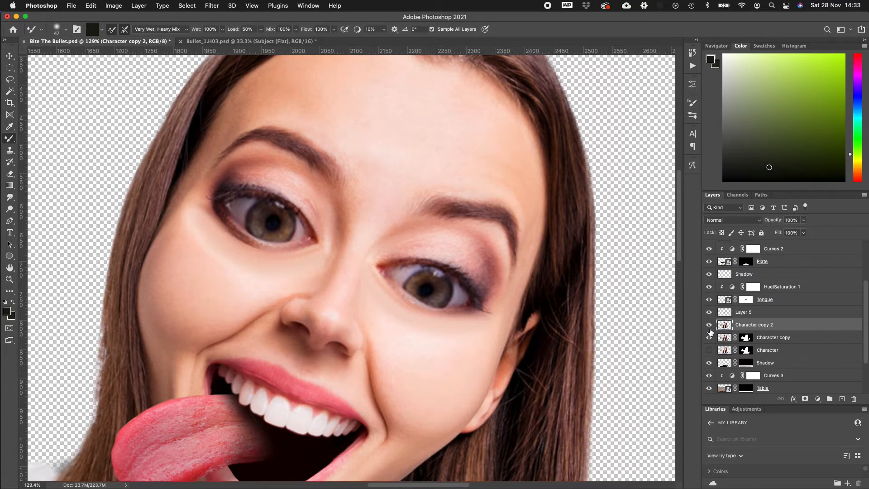
Enlarge the Mixer Brush to 102 px, blend the skin of the viewer's-left cheek and compare it with the unretouched layer.
click(64, 35)
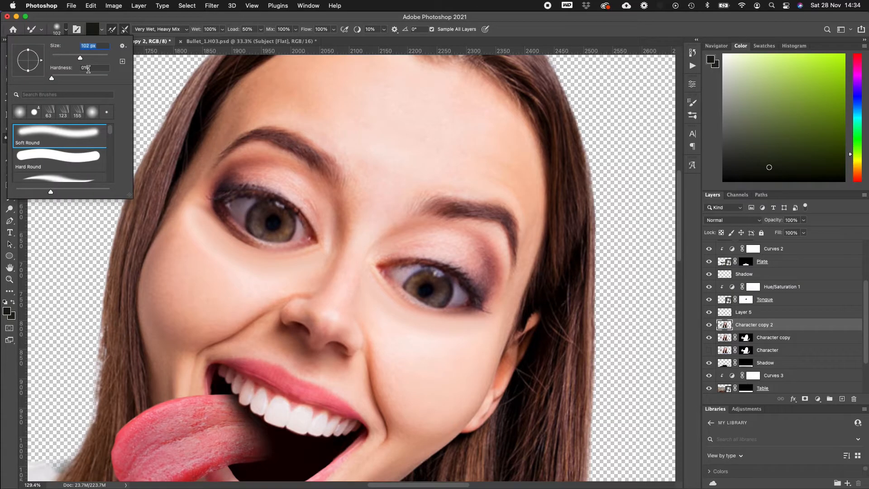
key(Return)
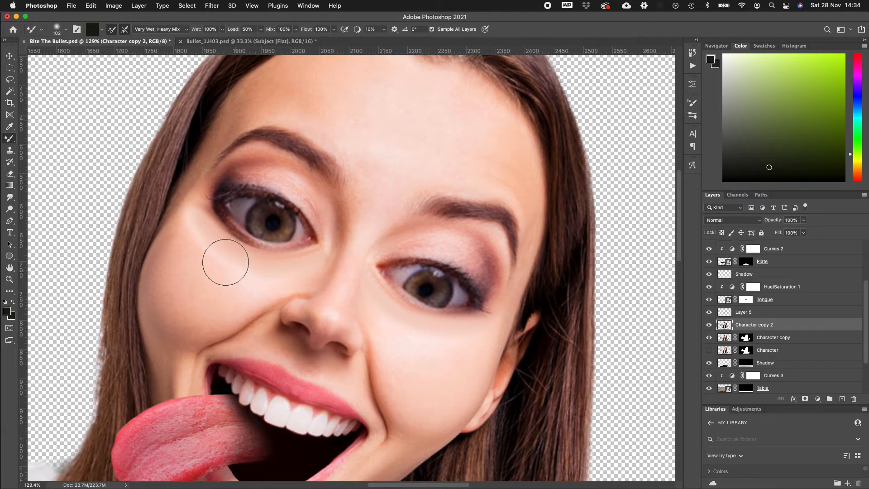
mouse_move(225, 262)
mouse_down()
mouse_move(206, 250)
mouse_move(211, 264)
mouse_move(201, 250)
mouse_up()
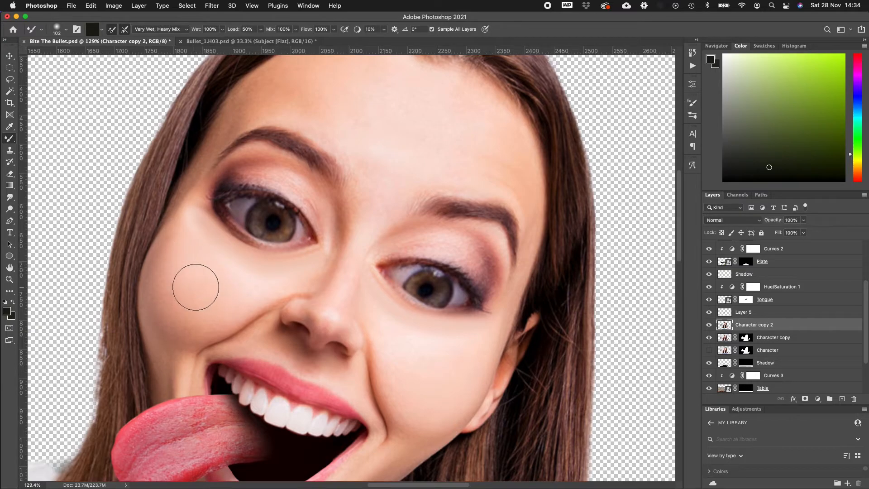
mouse_move(222, 295)
mouse_down()
mouse_move(242, 289)
mouse_move(247, 271)
mouse_move(260, 282)
mouse_move(241, 272)
mouse_up()
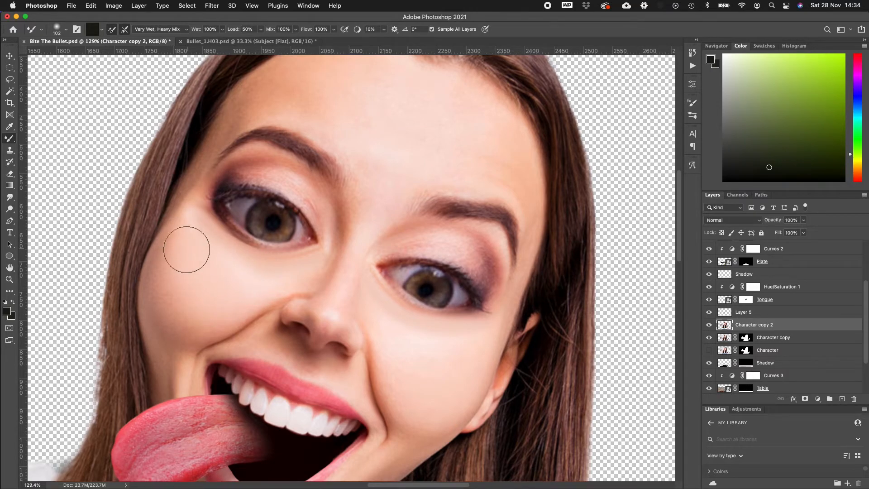
click(710, 326)
click(709, 326)
Smooth the eye shadow on both upper eyelids with an 87 px Mixer Brush and blend the skin on the lower face.
mouse_move(475, 258)
mouse_down()
mouse_move(411, 245)
mouse_move(457, 249)
mouse_up()
mouse_move(302, 203)
mouse_down()
mouse_move(299, 189)
mouse_move(226, 177)
mouse_up()
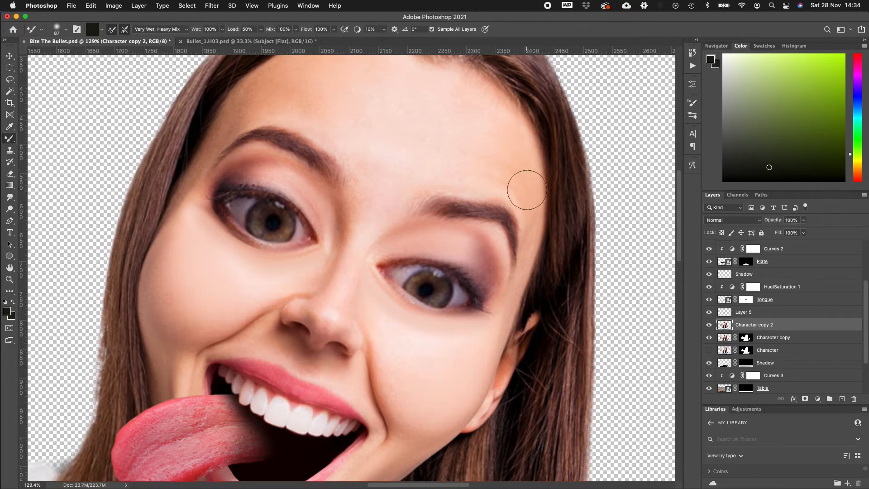
scroll(479, 266, down, 5)
scroll(478, 267, left, 2)
drag(236, 360, 246, 371)
Blend the forehead skin between the hairline and eyebrows with a 102 px Mixer Brush and compare before and after on Character copy 2.
scroll(340, 247, up, 8)
scroll(339, 247, right, 2)
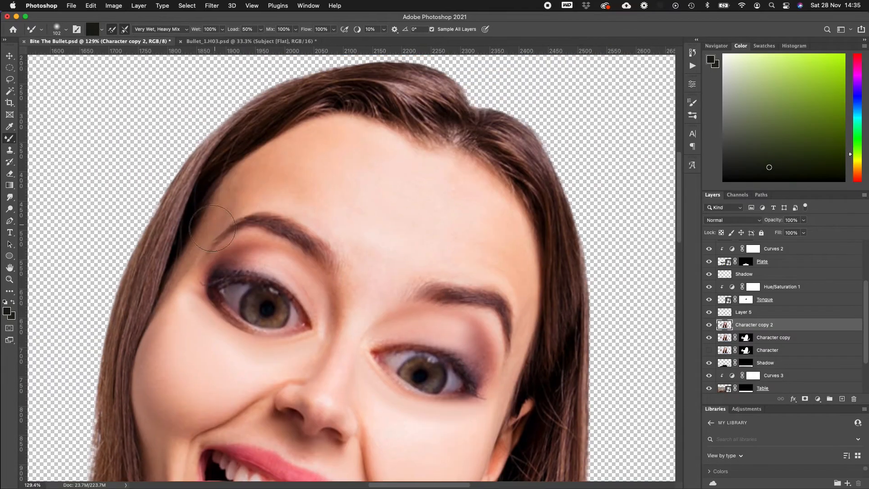
drag(332, 208, 317, 271)
scroll(380, 302, down, 5)
click(710, 325)
click(709, 325)
Reduce the Mixer Brush to 86 px and smooth the skin on the wrist of the hand holding the fork.
scroll(361, 185, up, 2)
scroll(362, 184, down, 7)
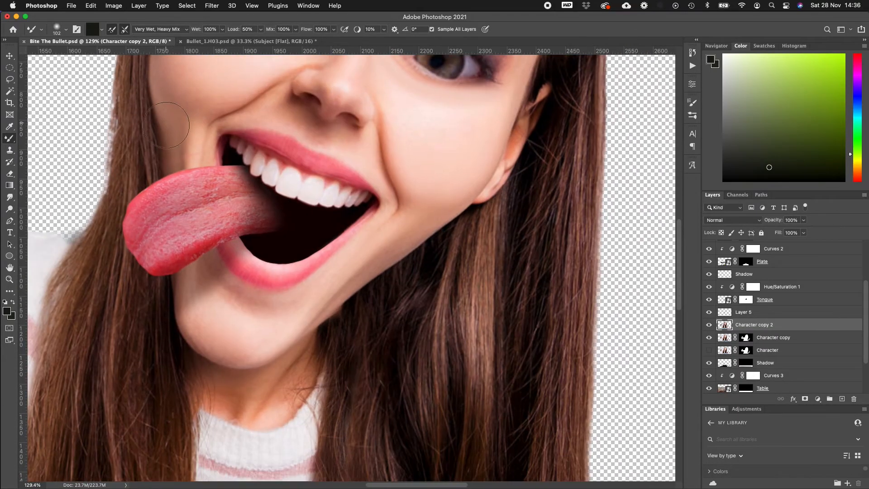
scroll(414, 211, up, 4)
scroll(414, 212, down, 5)
scroll(217, 181, up, 4)
click(65, 30)
drag(77, 58, 76, 58)
scroll(372, 235, up, 1)
drag(313, 312, 290, 344)
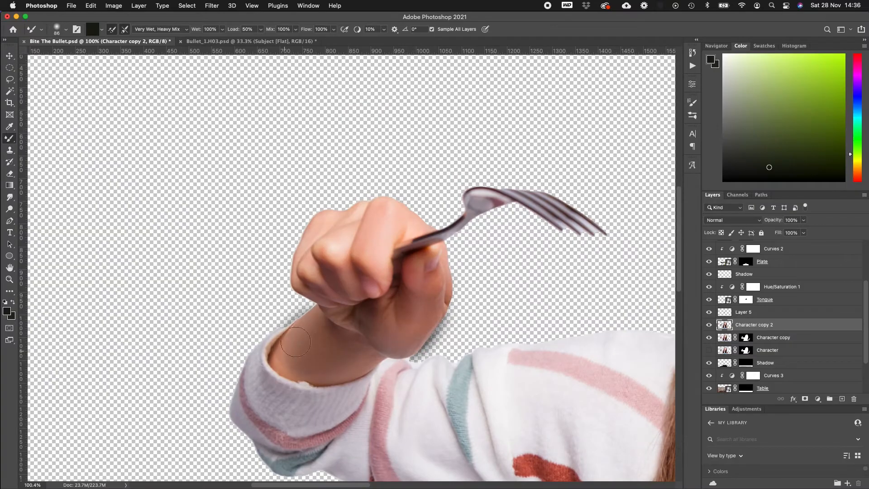
Switch to the Smudge tool and load the 04.png brush from the Smooth Flow of Hairs set.
super+click(725, 325)
scroll(321, 222, right, 15)
scroll(321, 222, down, 6)
scroll(408, 226, left, 8)
drag(408, 215, 397, 249)
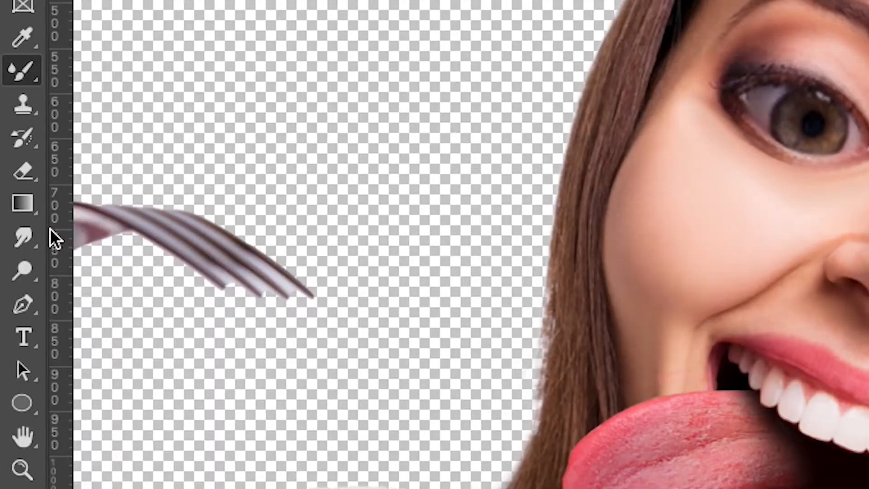
click(10, 197)
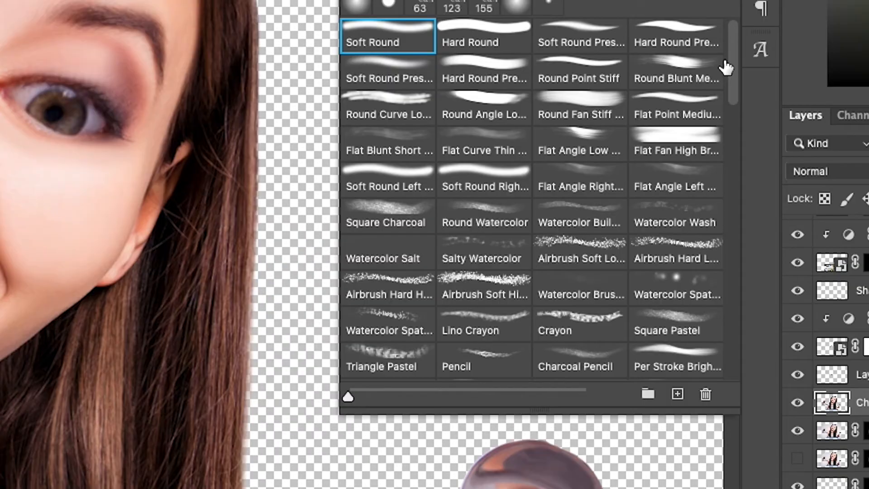
mouse_move(722, 63)
mouse_down()
mouse_move(734, 121)
mouse_move(735, 364)
mouse_up()
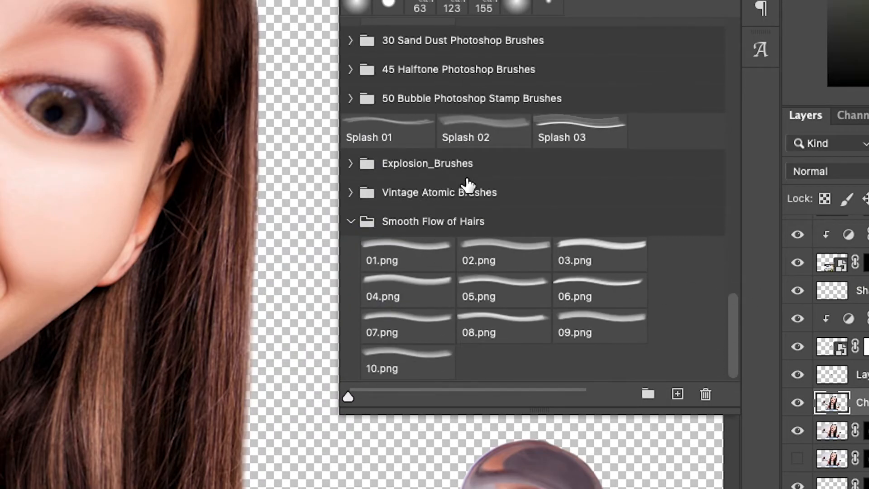
click(424, 259)
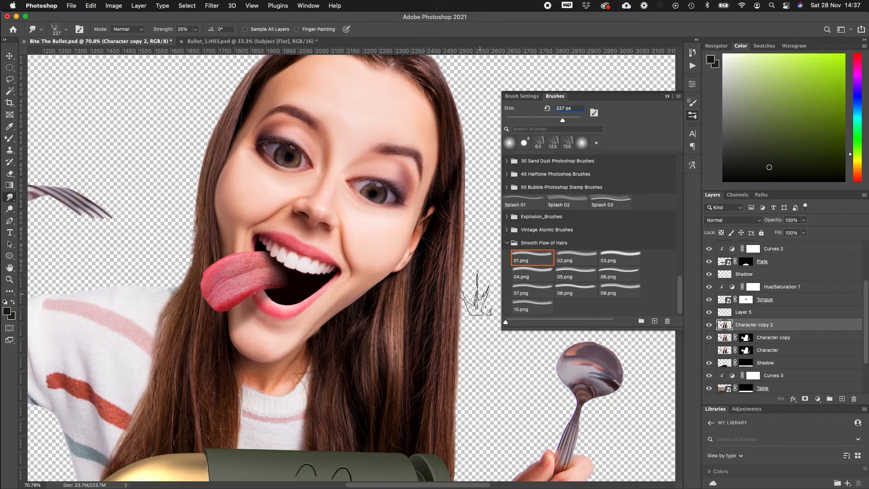
click(540, 275)
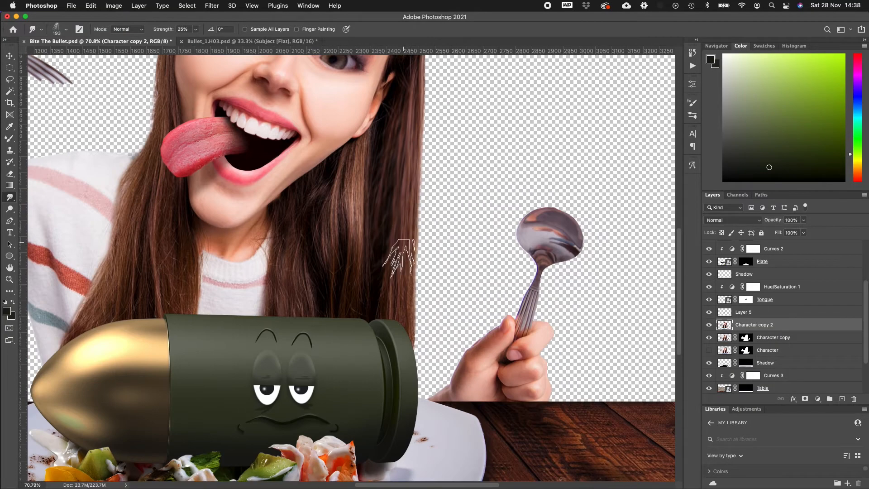
Smudge the long hair on the viewer's-right side of the face along its strands with a 159 px hair brush at 25% strength.
scroll(400, 258, up, 3)
drag(365, 86, 380, 165)
click(66, 30)
drag(91, 58, 89, 60)
drag(359, 200, 360, 285)
drag(325, 215, 287, 297)
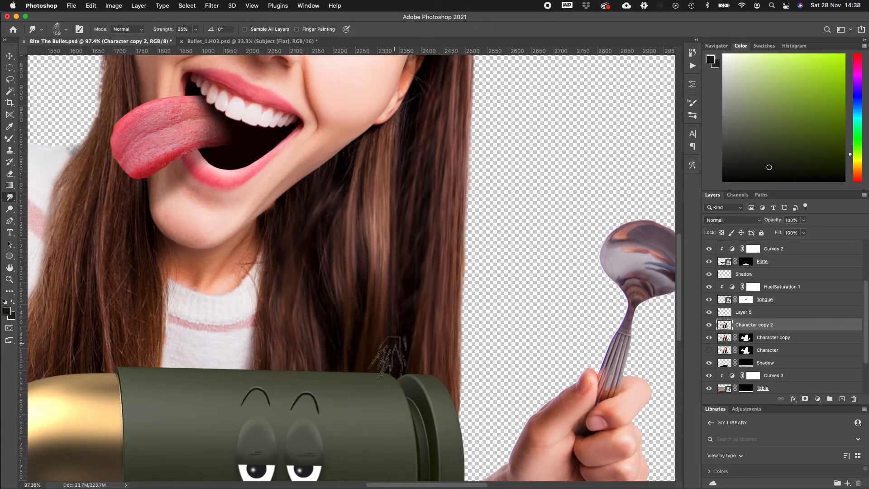
Smooth the hair on the viewer's-left side and across the top of the head with the 159 px hair smudge brush.
scroll(317, 235, left, 5)
scroll(317, 236, down, 2)
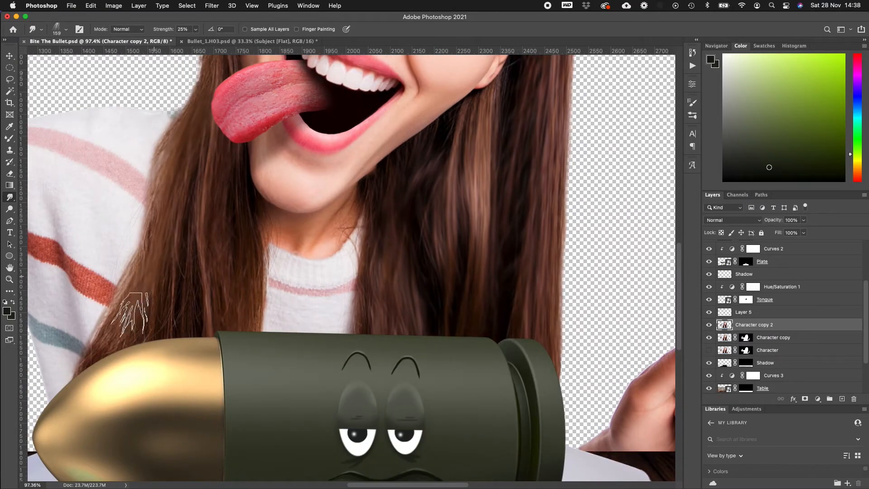
scroll(221, 392, up, 5)
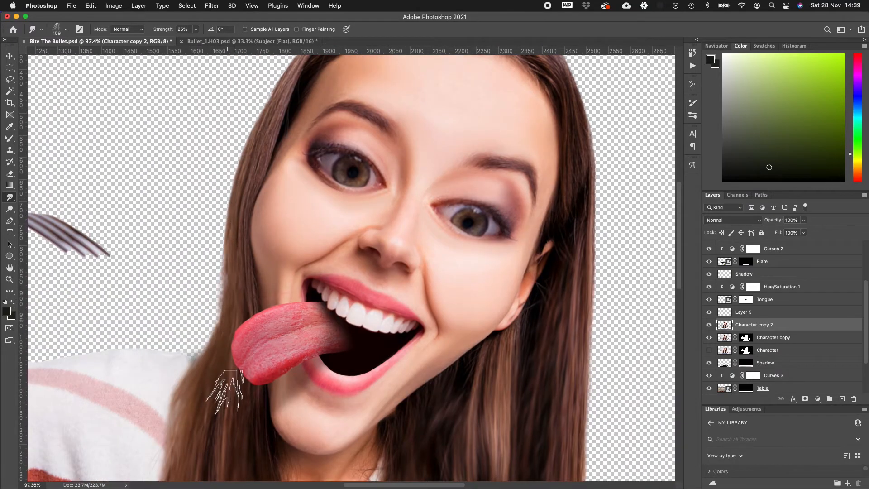
scroll(225, 392, up, 3)
scroll(476, 226, right, 3)
scroll(475, 227, down, 2)
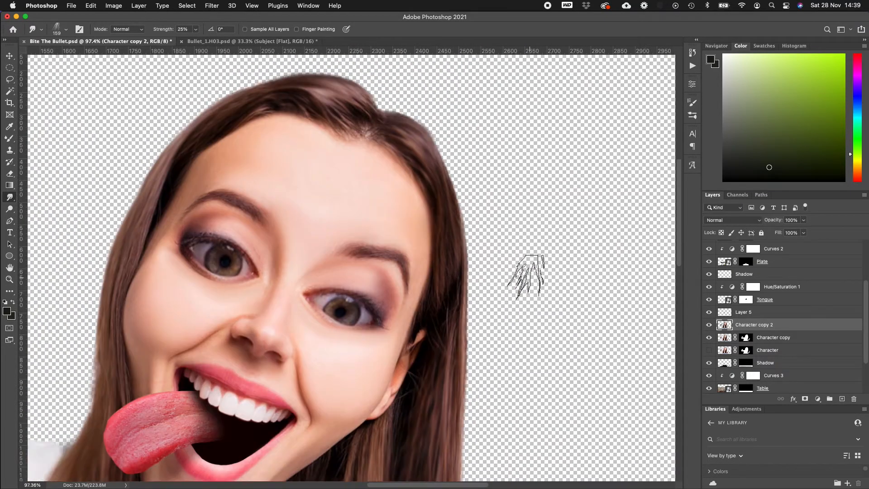
drag(530, 277, 429, 129)
drag(341, 315, 394, 145)
Fill Layer 11 below the table with a radial gradient from light grey to dark blue, centred behind the woman's head.
key(super+minus)
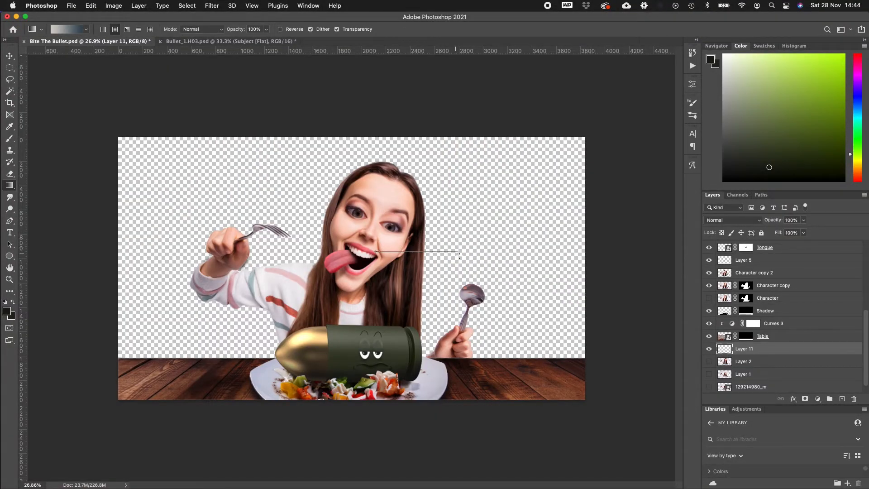
drag(377, 250, 476, 253)
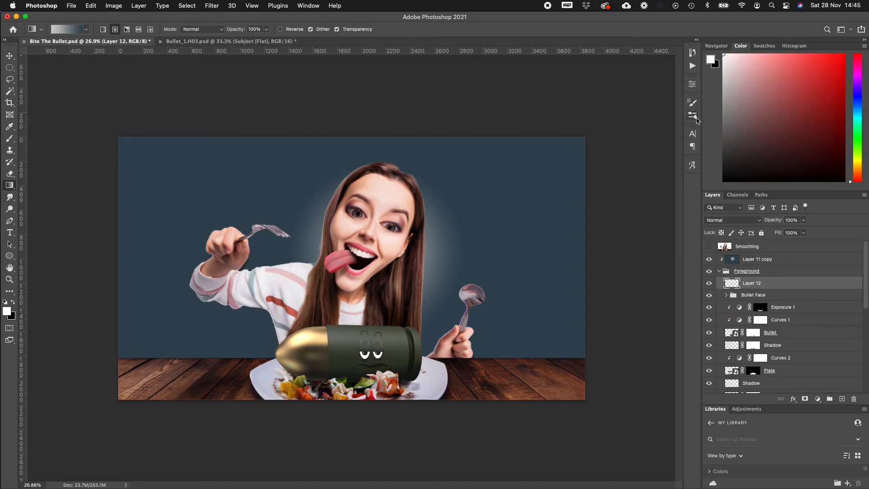
Stamp a white splash on Layer 12 beside the woman's hair using the Splash 03 brush at 1727 px.
click(698, 119)
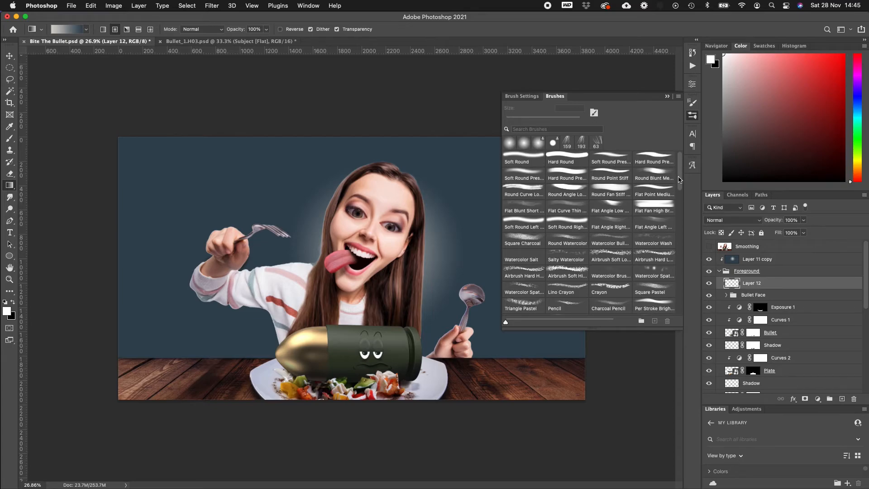
drag(681, 180, 675, 308)
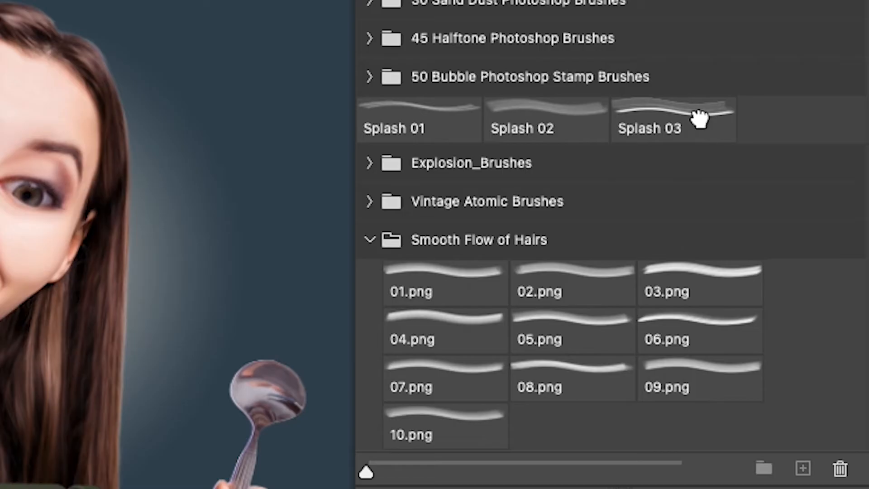
click(619, 199)
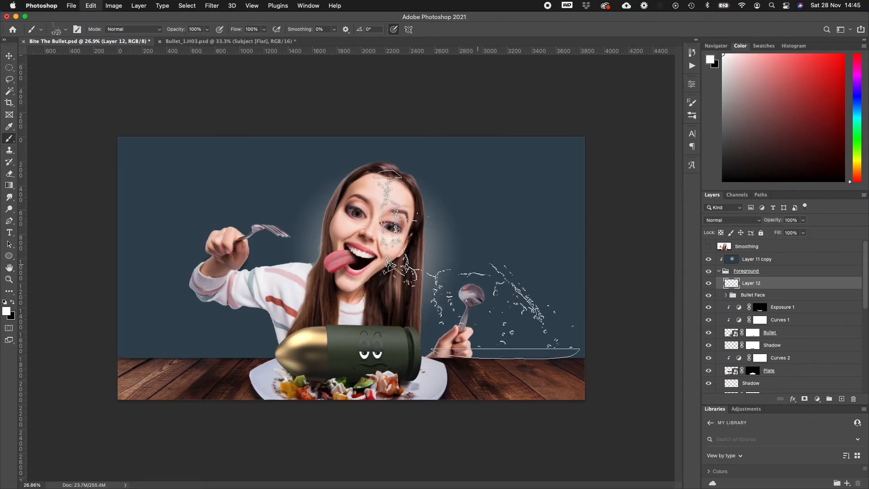
click(477, 264)
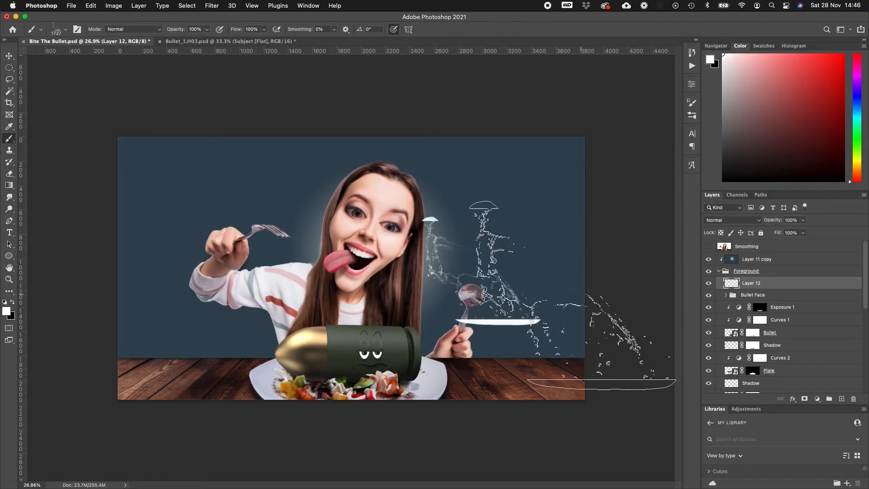
Scale the splash to 77.14%, rotate it and place it over the tongue, masking out its solid white strips.
scroll(489, 272, up, 3)
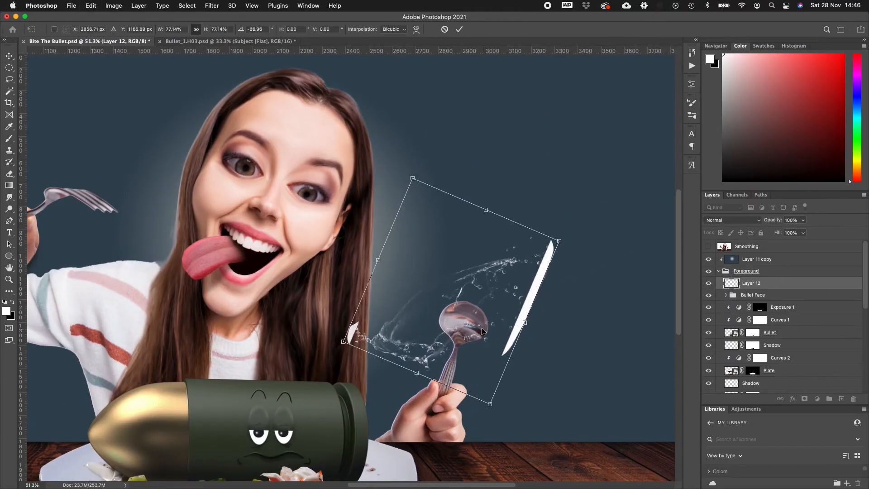
drag(482, 331, 213, 242)
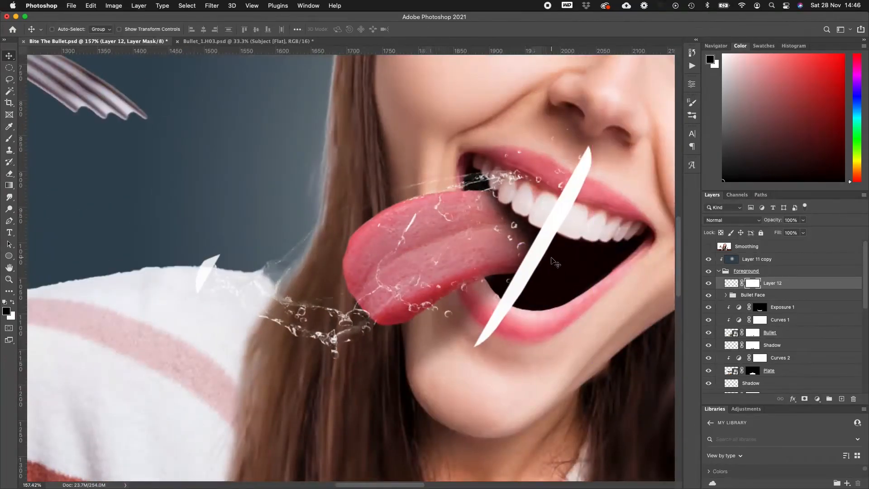
key(b)
click(66, 30)
drag(218, 257, 198, 290)
drag(589, 152, 479, 341)
drag(289, 256, 263, 272)
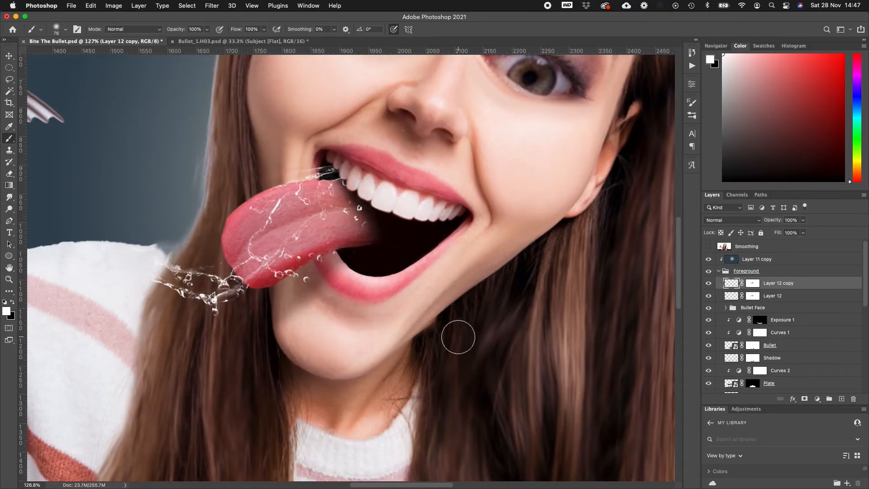
Duplicate the masked splash layer and stamp a white 409 px Splash 02 mark between the fork and face on a new layer.
key(ctrl+j)
scroll(308, 255, down, 5)
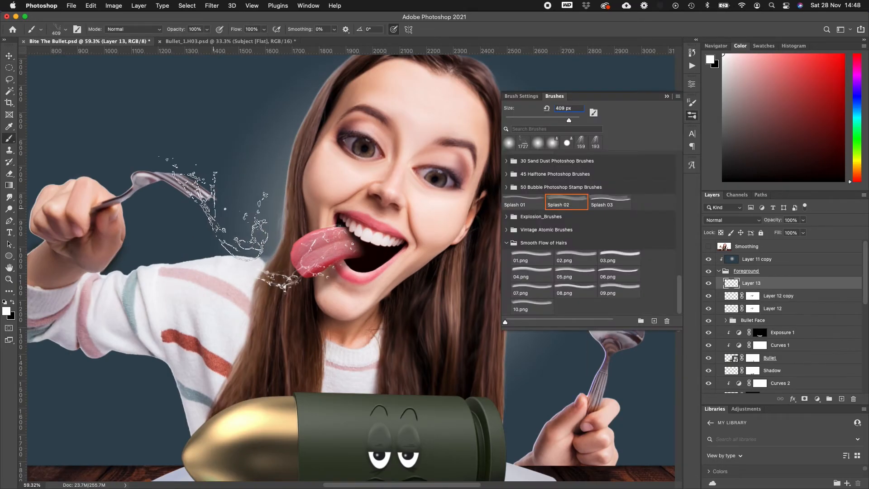
click(218, 222)
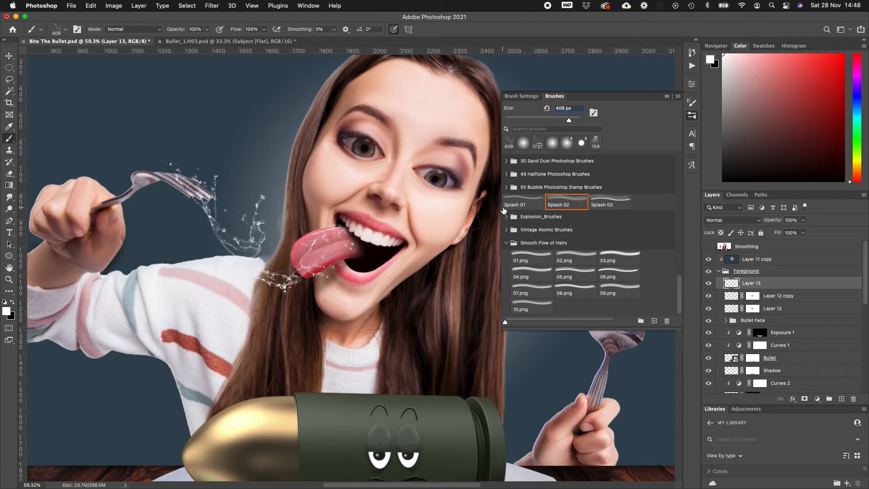
Move the new splash to the upper corner of the mouth and transform it to fit above the tongue.
key(v)
drag(249, 250, 339, 266)
key(super+t)
mouse_move(363, 178)
mouse_down()
mouse_move(336, 163)
mouse_move(284, 184)
mouse_move(301, 180)
mouse_up()
drag(338, 249, 358, 240)
key(Return)
Add a mask to Layer 13 and hide the splash over the cheek and nose with a 130 px soft brush.
click(804, 398)
key(b)
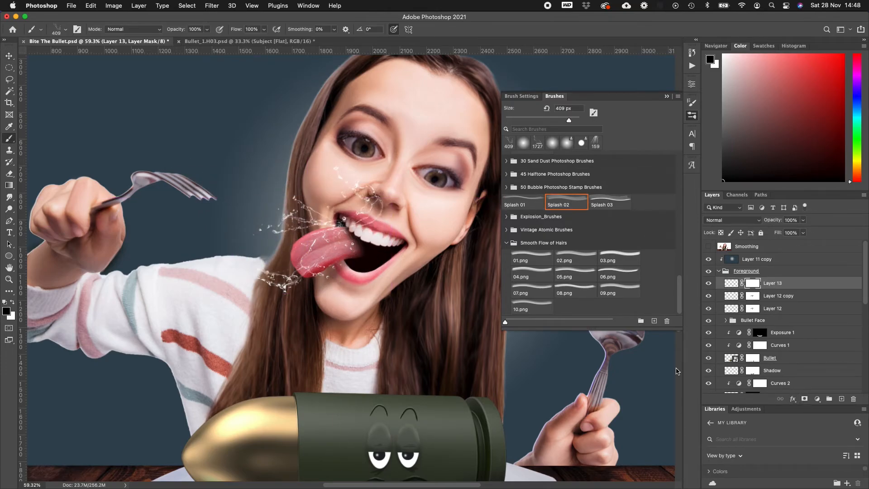
click(524, 143)
key(super+plus)
key(super+plus)
drag(404, 136, 399, 224)
mouse_move(416, 184)
mouse_down()
mouse_move(365, 244)
mouse_move(351, 204)
mouse_up()
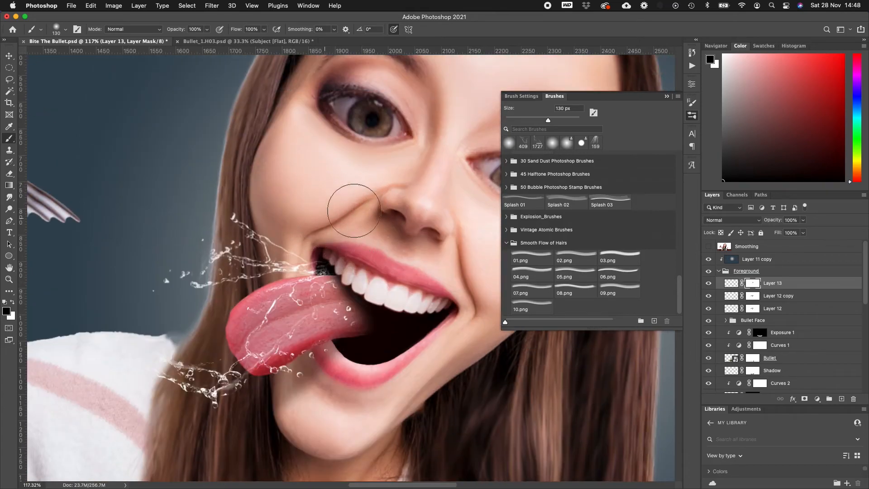
Shift the Layer 13 splash slightly down and closer onto the tongue, and check it against the whole composition.
key(super+minus)
key(super+minus)
key(v)
drag(325, 269, 336, 278)
scroll(336, 278, down, 5)
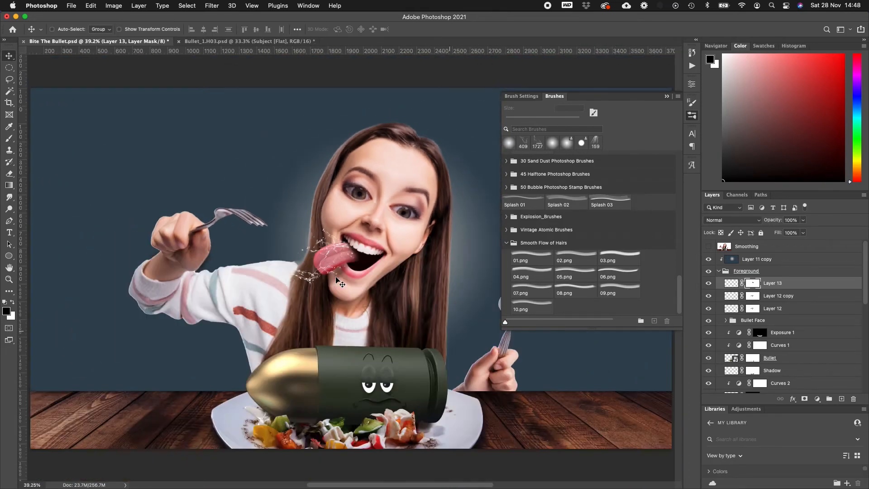
scroll(336, 277, up, 5)
scroll(336, 278, up, 5)
scroll(338, 278, down, 8)
click(667, 96)
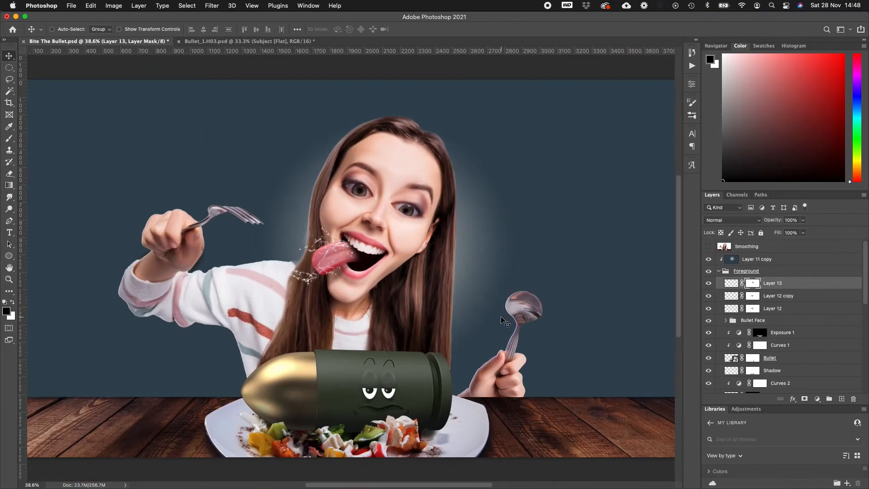
key(super+minus)
scroll(503, 321, down, 1)
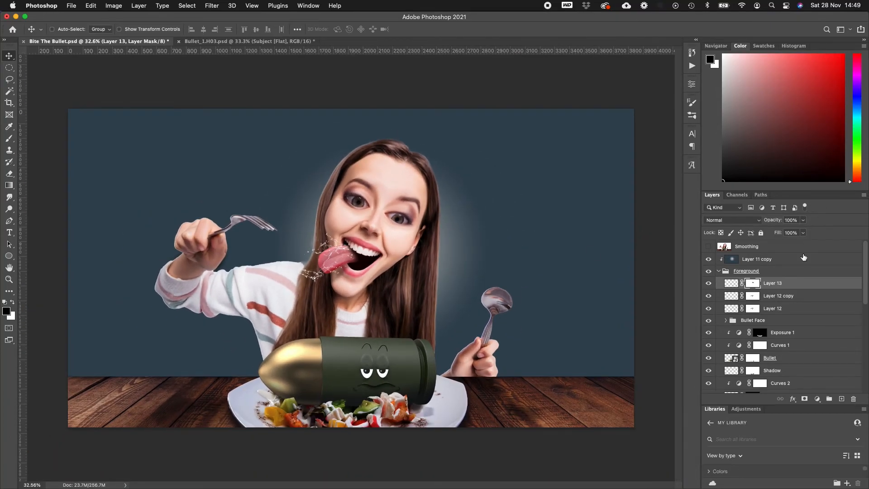
Collapse the Foreground group, clip a darkening Curves adjustment to it and invert the adjustment's mask to black.
click(716, 271)
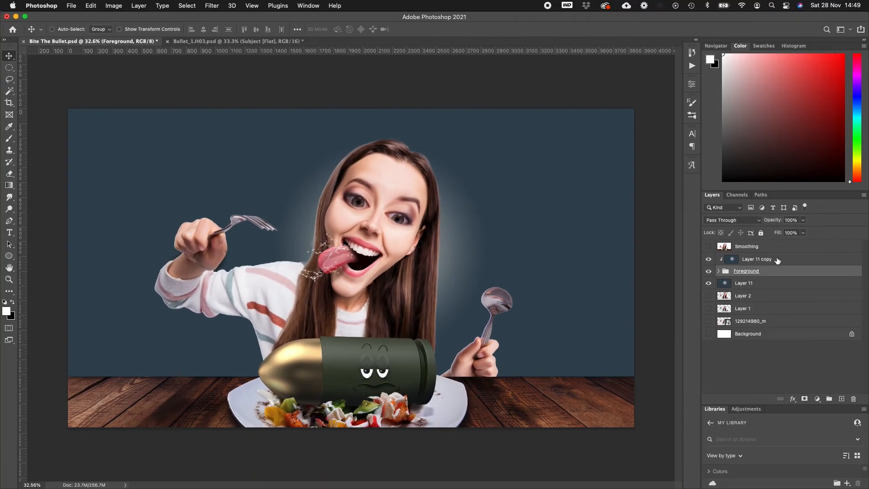
click(817, 399)
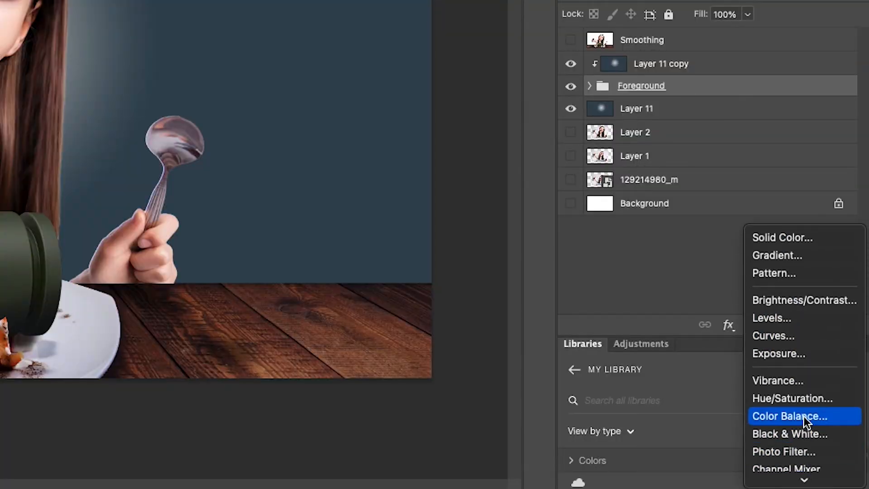
click(797, 337)
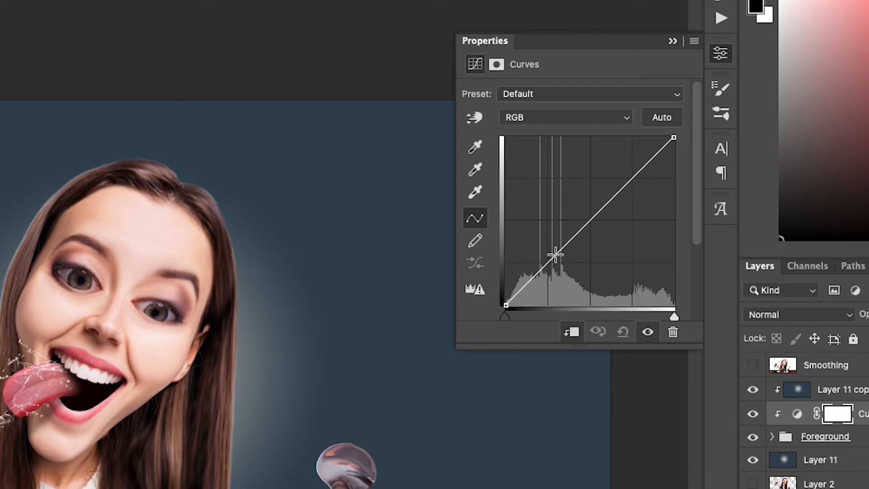
drag(555, 255, 553, 281)
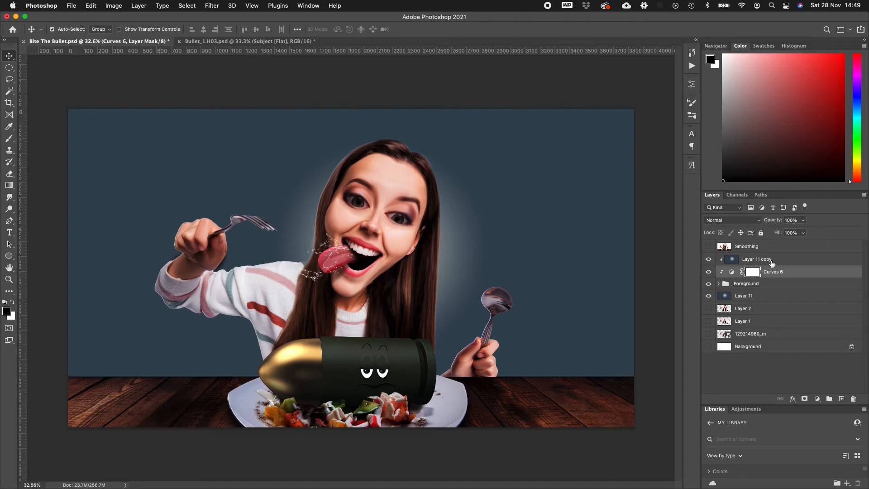
key(super+i)
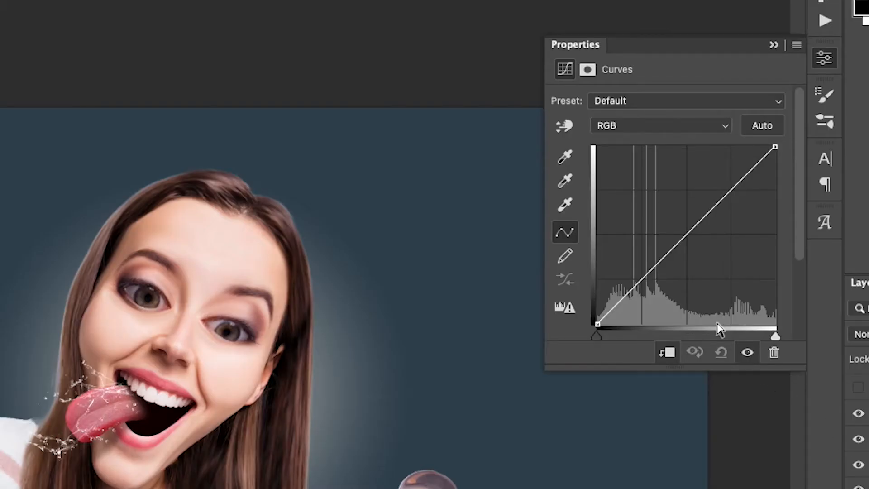
Brighten the foreground with a second clipped Curves adjustment and invert its mask to black.
drag(719, 203, 716, 184)
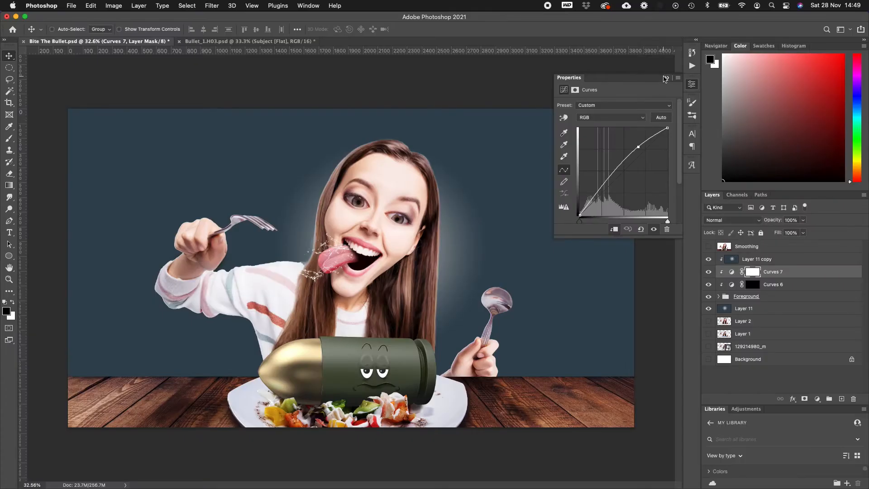
click(773, 44)
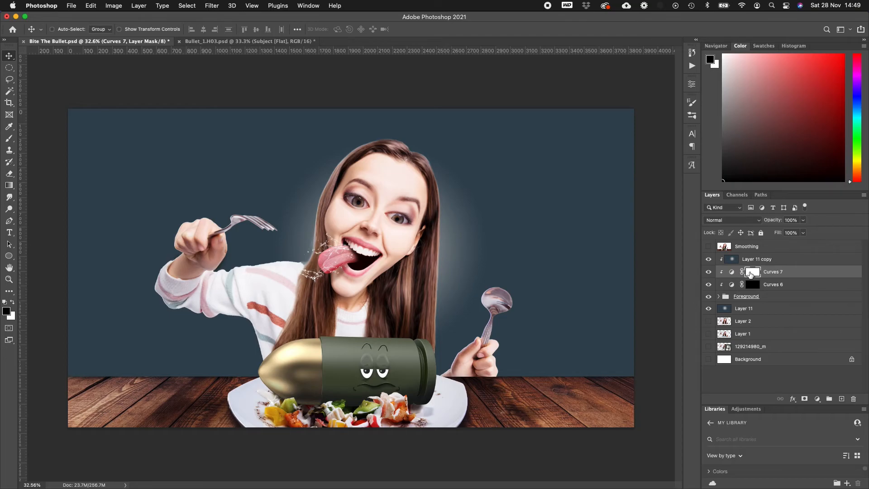
key(super+i)
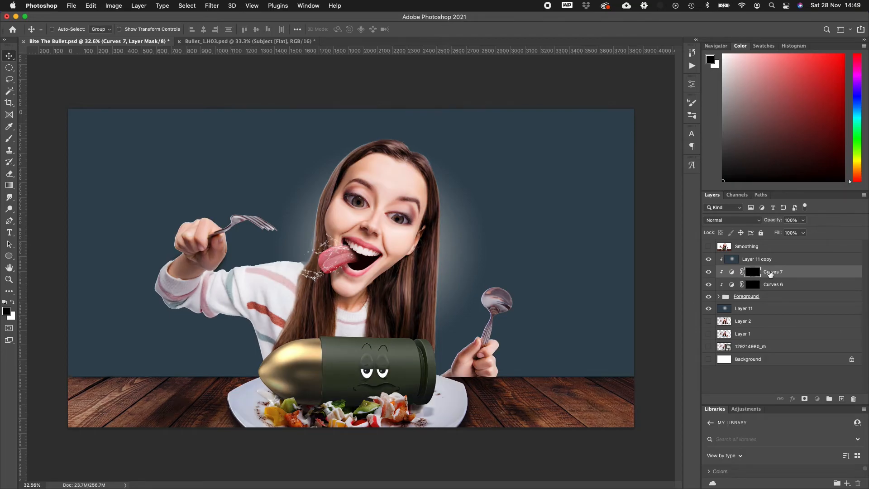
Rename the brightening Curves 7 layer as Light.
double_click(770, 272)
text(Li)
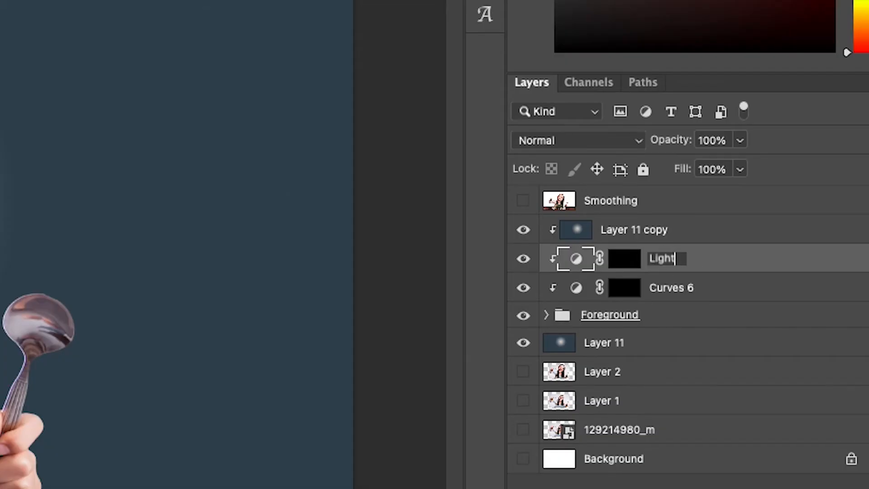
text(ght)
key(Return)
Rename the darkening Curves 6 adjustment as Shadow.
double_click(665, 288)
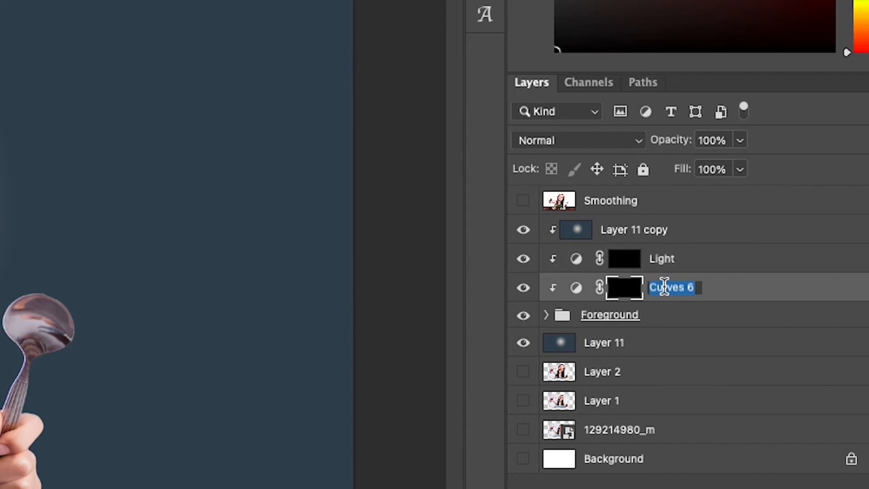
text(Shadow)
key(Return)
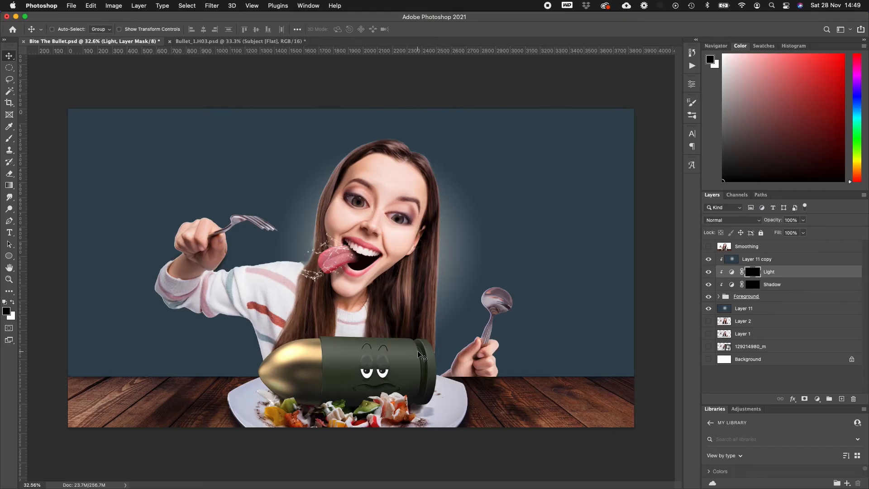
Paint white on the Light mask to brighten the woman's hair and facial highlights, and undo the last brush stroke.
key(b)
key(x)
scroll(372, 109, up, 5)
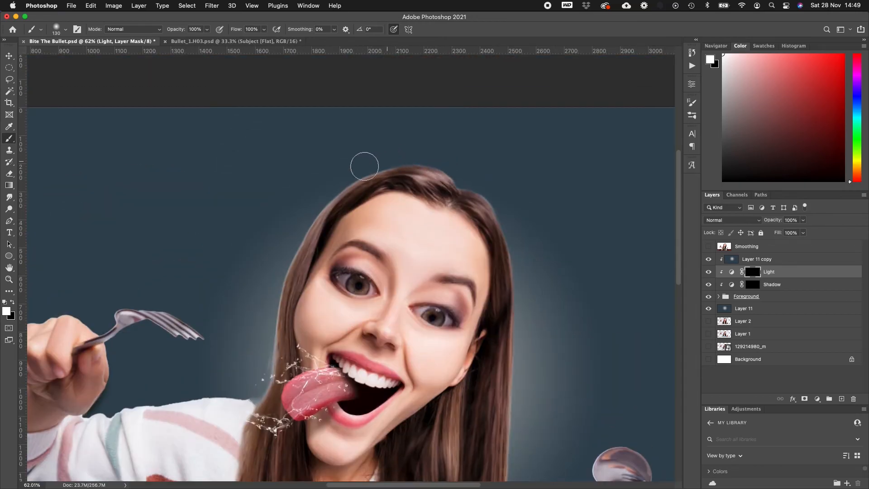
drag(478, 204, 529, 291)
mouse_move(455, 412)
mouse_down()
mouse_move(415, 293)
mouse_move(411, 368)
mouse_up()
scroll(401, 425, up, 5)
drag(404, 425, 418, 458)
drag(437, 261, 421, 261)
drag(381, 163, 403, 164)
key(super+z)
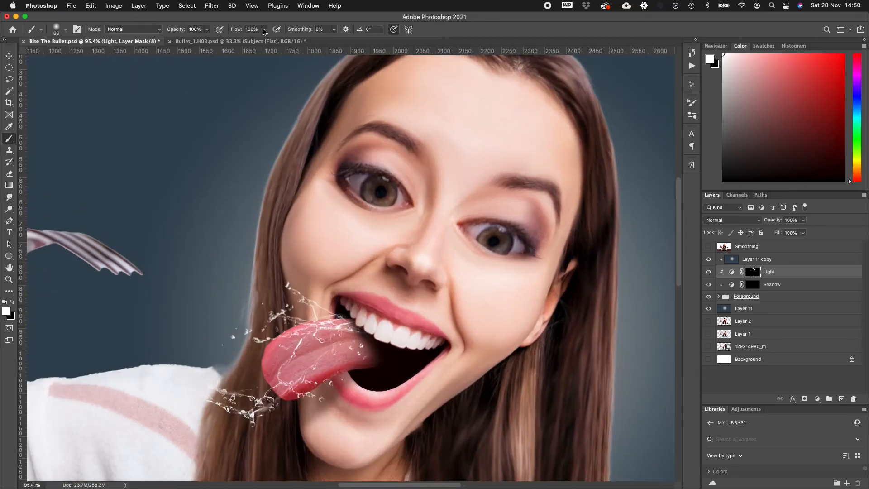
Lower the brush flow to 43%, paint highlights on the eyelids and crown hair at size 87, and compare with the Light layer hidden.
drag(265, 32, 240, 39)
drag(383, 161, 408, 178)
drag(486, 204, 512, 204)
click(66, 29)
drag(75, 58, 79, 58)
scroll(475, 91, up, 6)
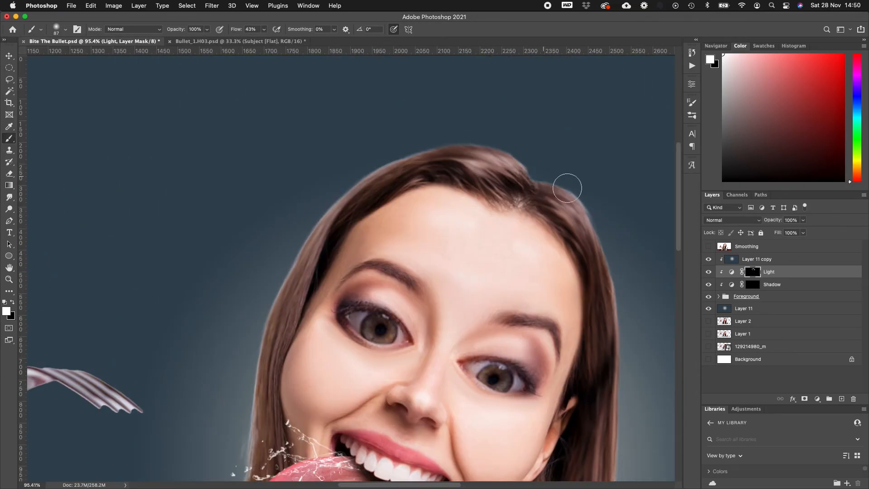
drag(502, 174, 448, 177)
scroll(460, 266, down, 5)
scroll(265, 145, down, 5)
click(709, 272)
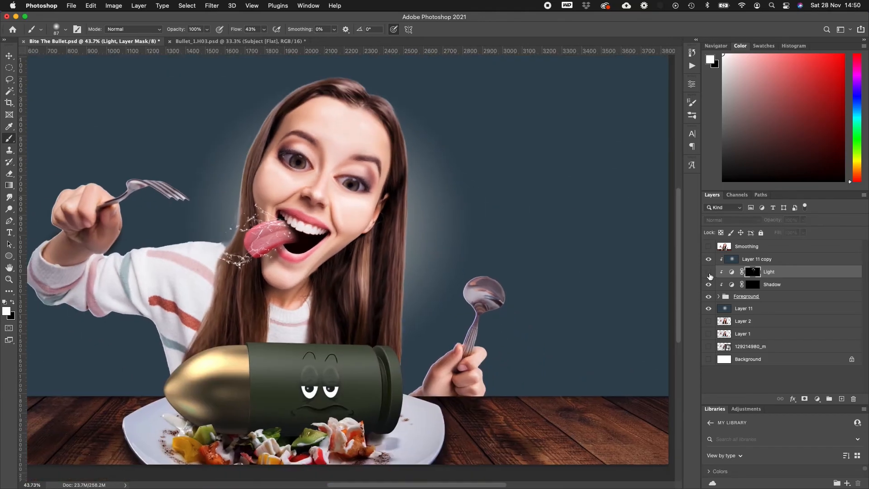
Paint highlights on the fork and the hand holding it in the Light mask.
scroll(345, 215, down, 2)
key(x)
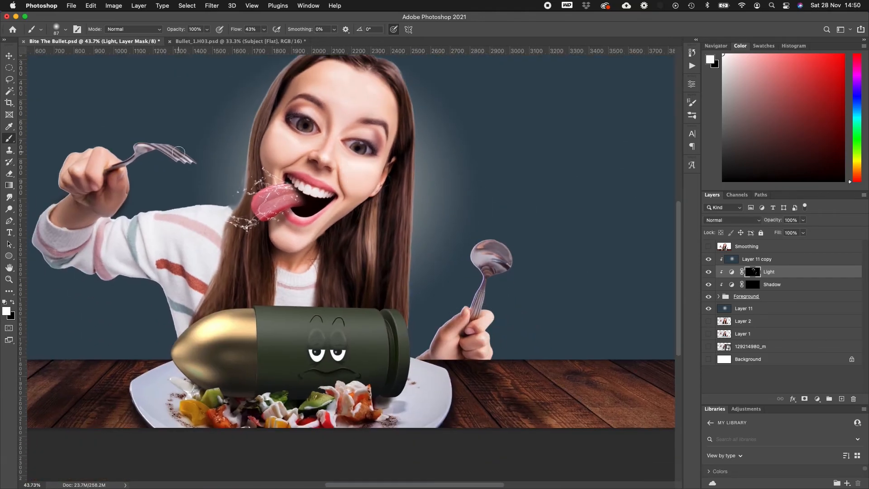
drag(178, 153, 141, 145)
drag(113, 155, 96, 149)
scroll(312, 223, up, 6)
drag(272, 153, 324, 129)
drag(271, 179, 319, 159)
drag(357, 116, 389, 127)
Brighten the upper side of the bullet on the Light mask, undoing the first stroke and repainting it toward the golden tip.
scroll(389, 181, down, 5)
drag(506, 256, 274, 252)
key(super+z)
mouse_move(466, 256)
mouse_down()
mouse_move(273, 252)
mouse_move(126, 321)
mouse_up()
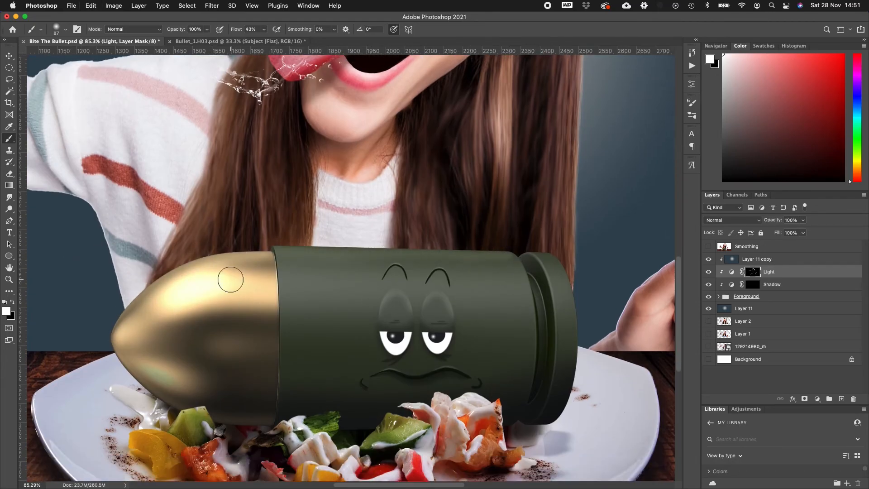
Paint highlights on the salad pieces and both rims of the plate in the Light mask.
scroll(428, 302, down, 5)
scroll(110, 284, up, 4)
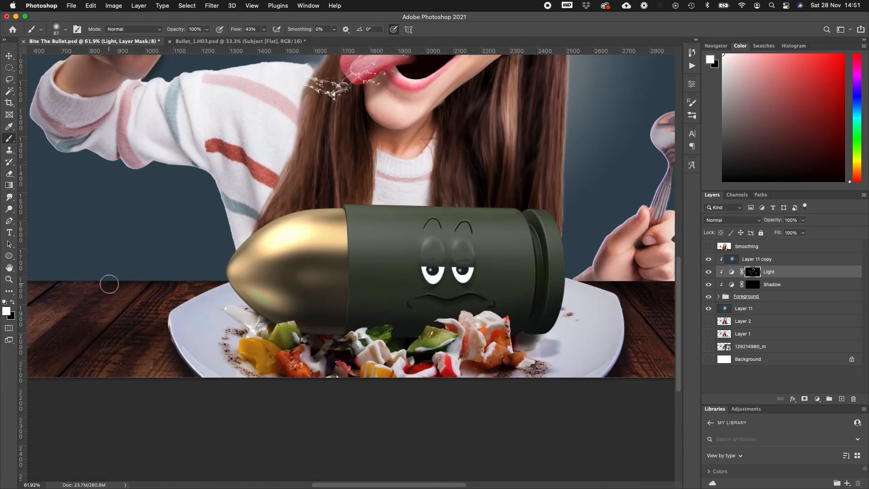
drag(482, 341, 488, 334)
click(369, 352)
click(250, 346)
drag(181, 305, 225, 287)
drag(574, 286, 625, 317)
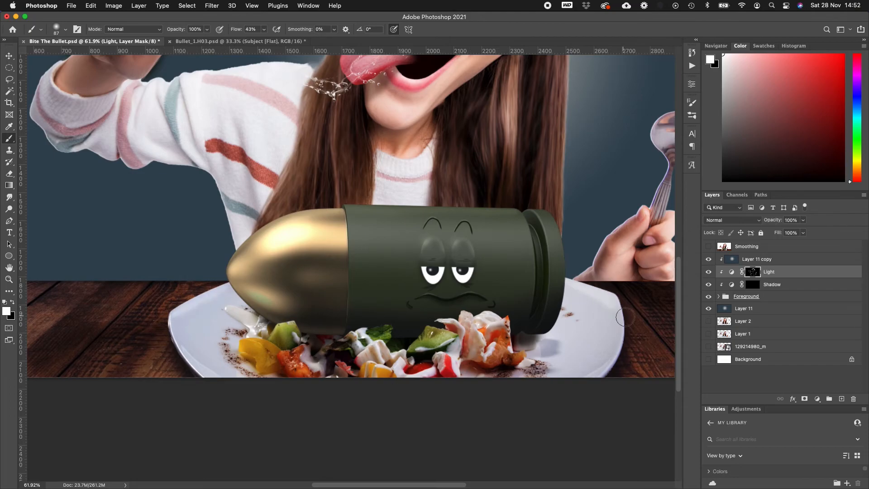
Paint white on the Shadow mask to darken the neck, the hair beside the face and the area around the lower lip.
key(x)
key(alt+[)
scroll(549, 281, down, 4)
scroll(322, 343, up, 5)
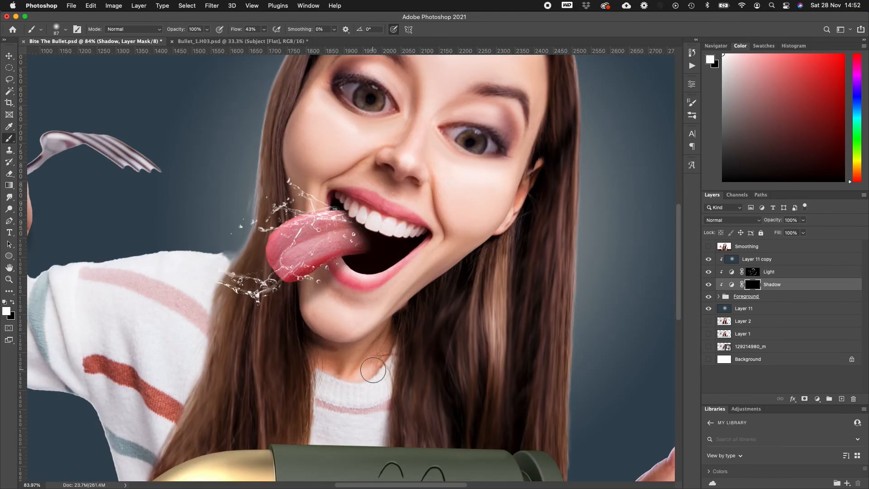
scroll(511, 160, up, 5)
scroll(511, 159, right, 2)
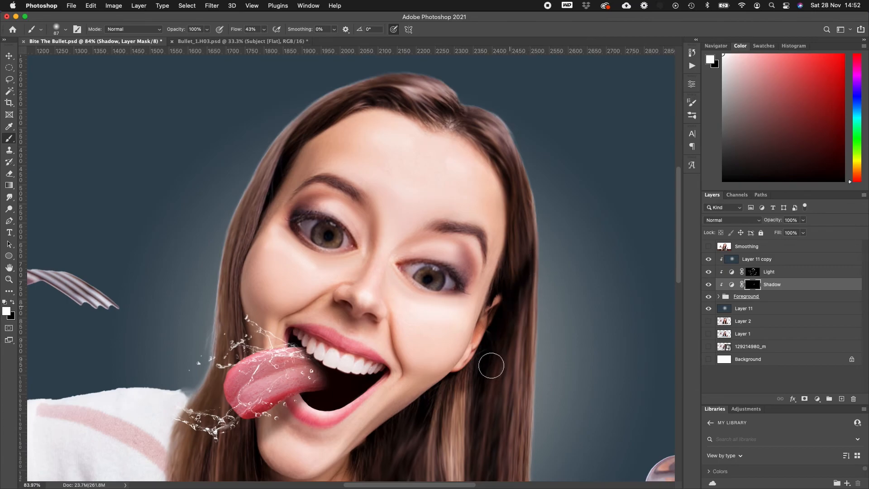
scroll(489, 443, down, 6)
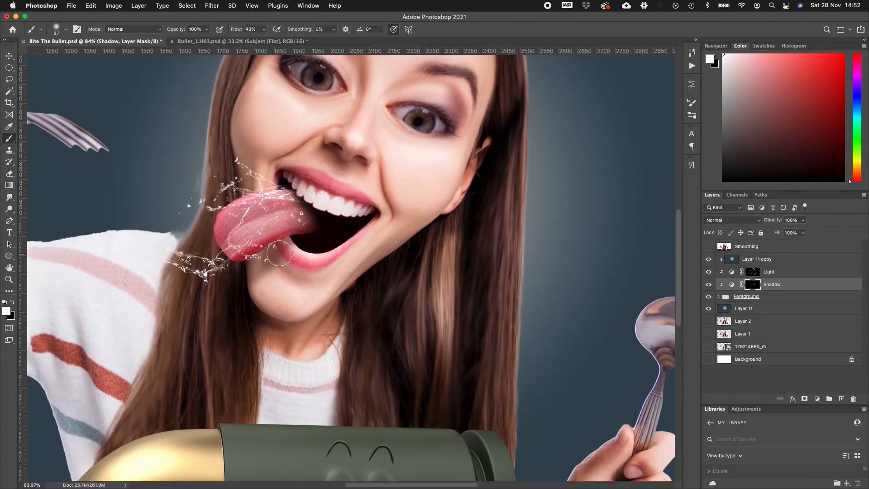
mouse_move(279, 253)
mouse_down()
mouse_move(230, 257)
mouse_move(325, 251)
mouse_up()
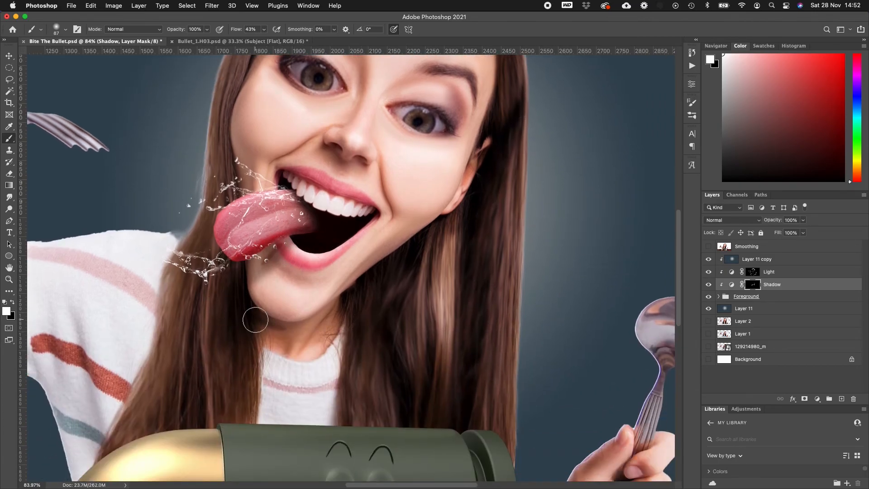
Paint shadows around the bullet's underside and the spoon-holding hand, and lower the Shadow layer's Fill to 55%.
scroll(255, 320, up, 3)
scroll(169, 234, down, 4)
scroll(241, 304, down, 2)
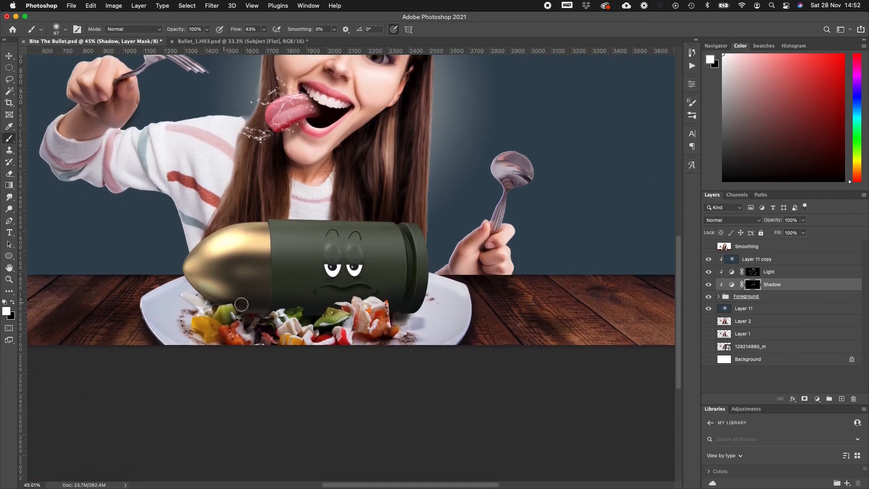
scroll(355, 267, up, 4)
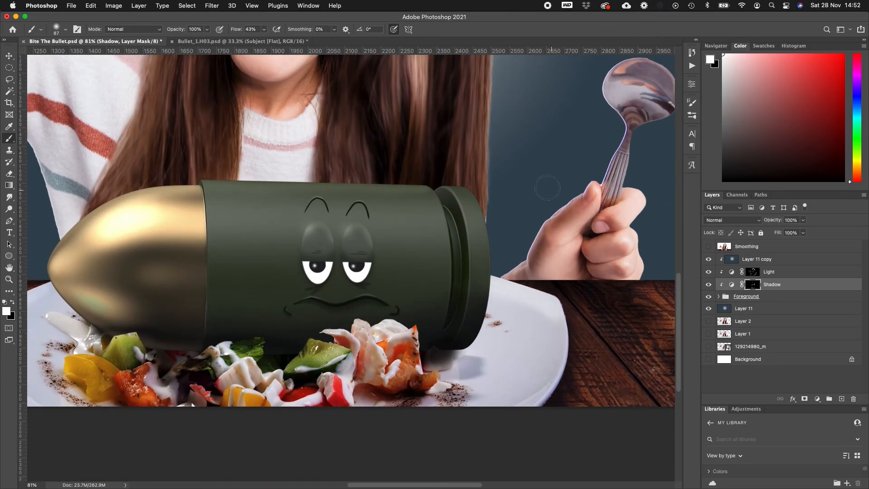
drag(803, 234, 784, 243)
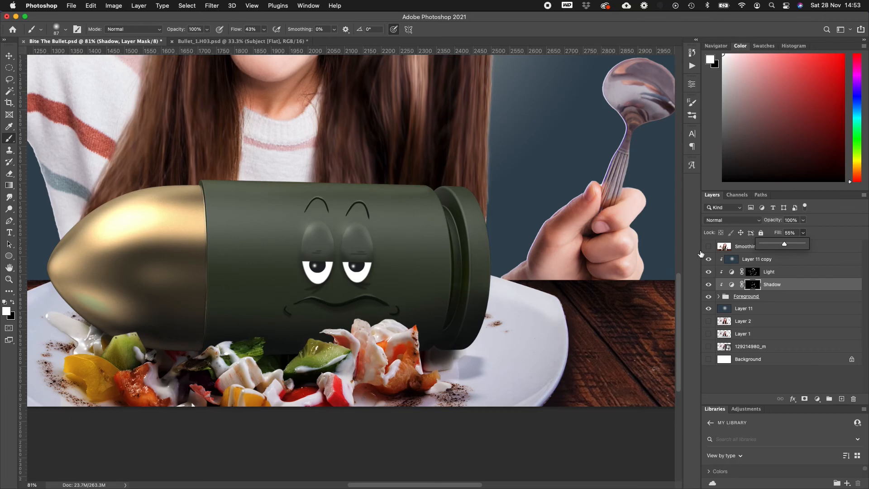
Reduce the brush to size 39 and deepen the shadows beneath the nose and along the smile crease on the Shadow mask.
scroll(495, 297, down, 4)
scroll(495, 297, up, 4)
click(504, 128)
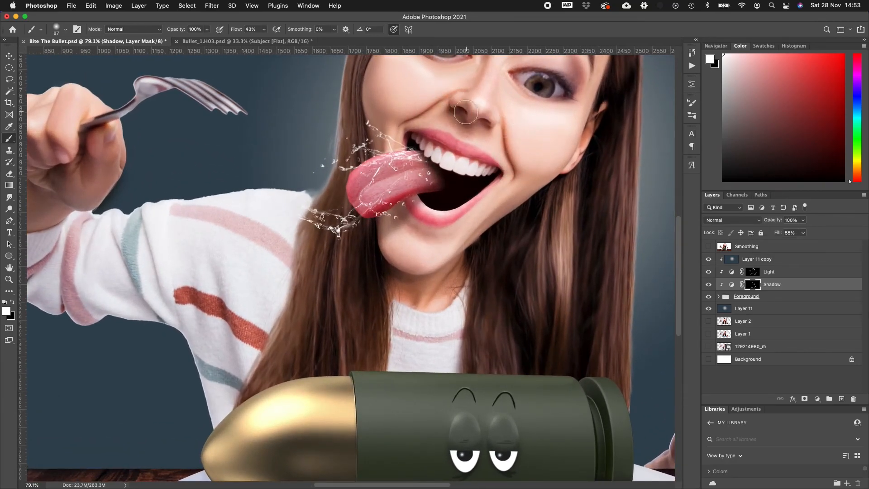
scroll(447, 151, up, 4)
click(65, 29)
click(60, 56)
drag(487, 115, 411, 158)
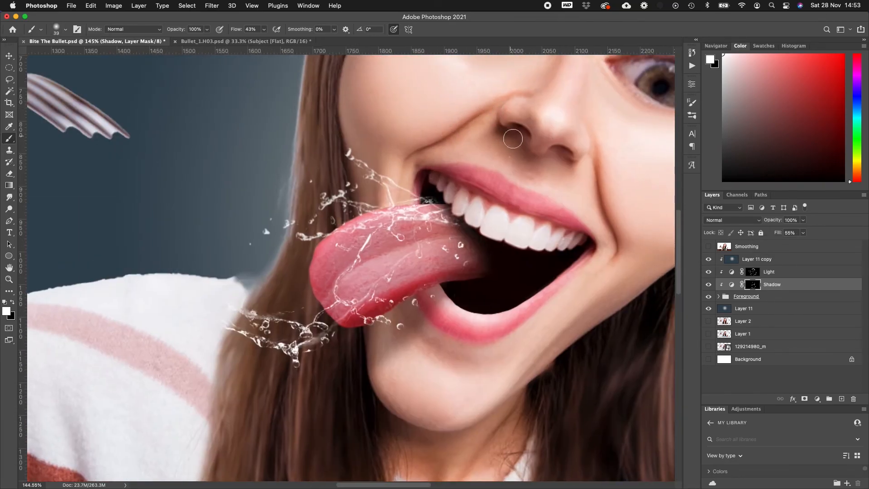
drag(512, 139, 563, 163)
Touch up the remaining face shadows on the Shadow mask and check the lighting across the whole composition and the plate.
scroll(597, 148, down, 4)
scroll(447, 247, up, 6)
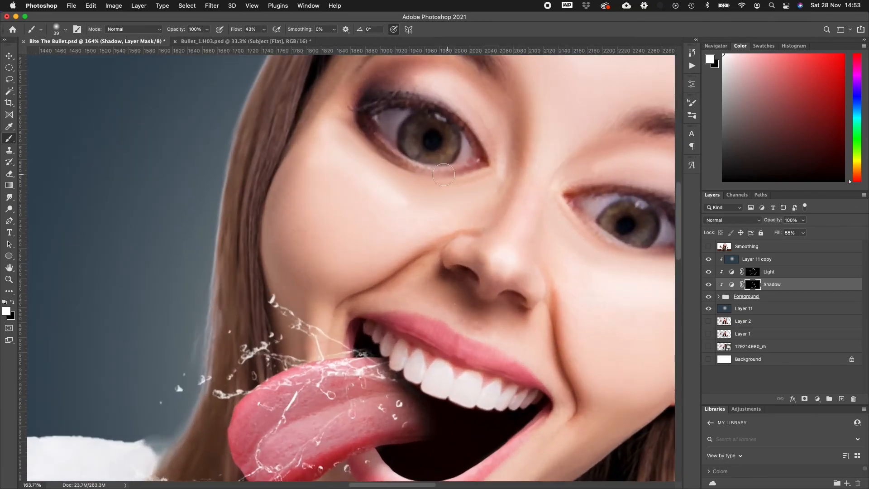
scroll(446, 247, down, 5)
scroll(566, 307, up, 3)
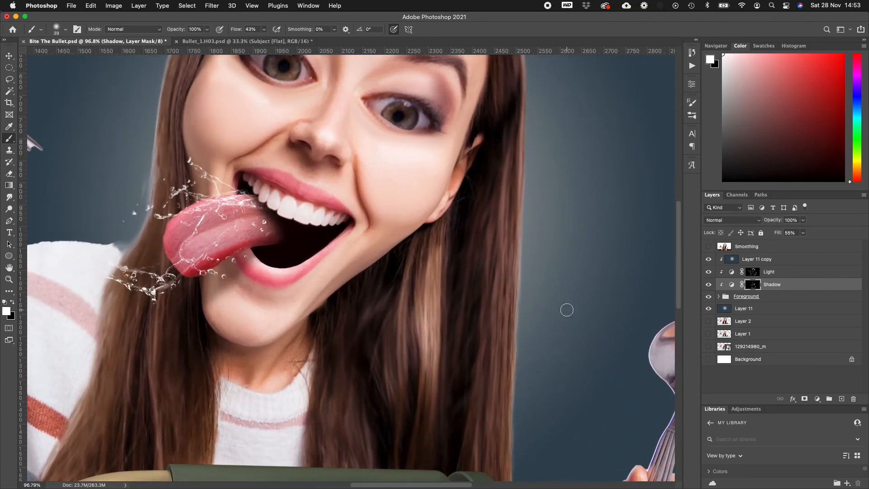
drag(290, 253, 595, 209)
scroll(164, 259, down, 10)
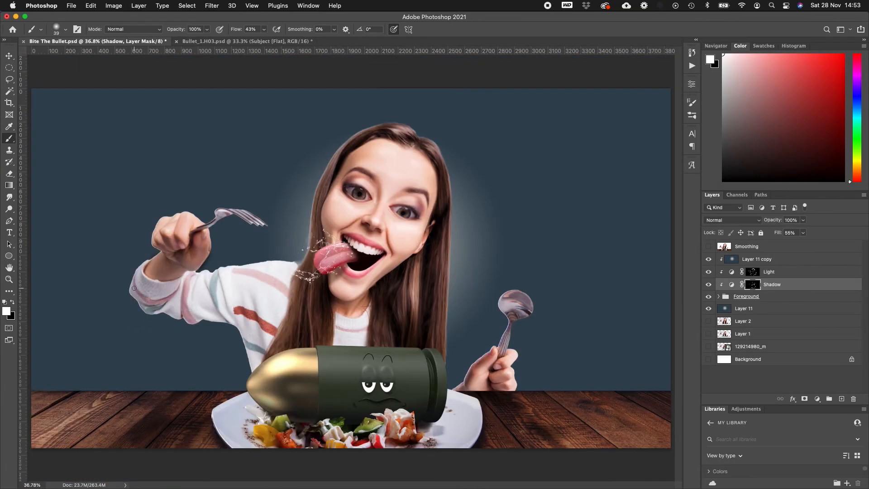
scroll(407, 335, up, 9)
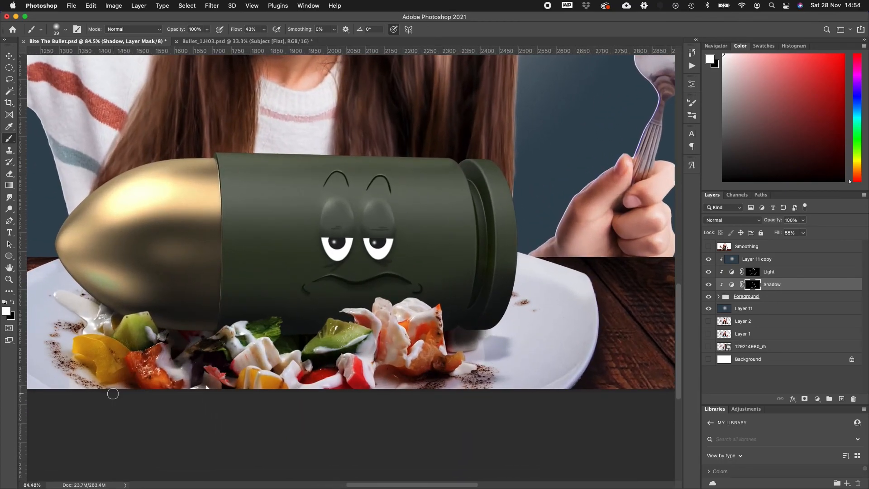
scroll(113, 393, down, 8)
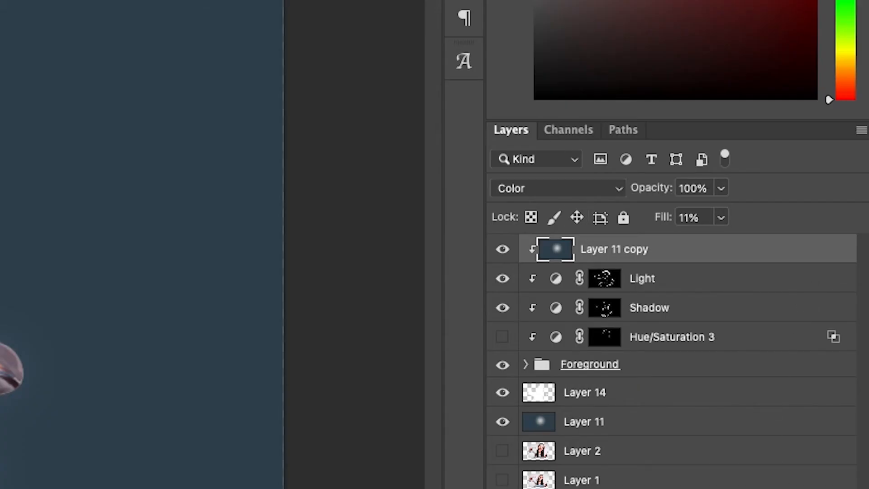
Stamp all visible layers into a new layer above Layer 11 copy and save the document.
key(alt+shift+super+n)
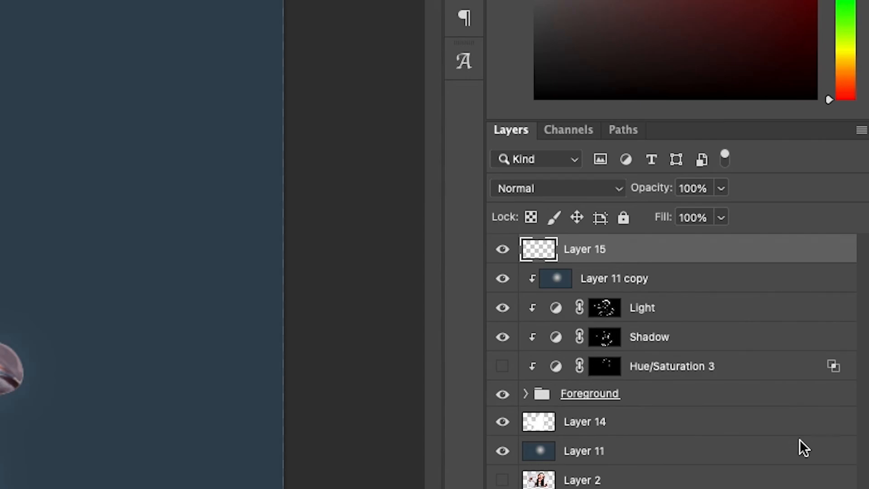
key(alt+shift+super+e)
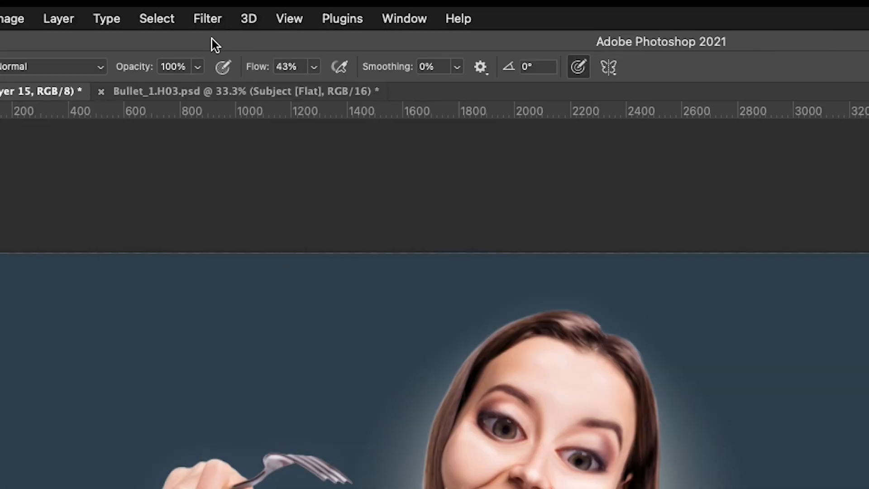
key(super+s)
In Camera Raw, set temperature -2, tint +11, exposure +0.15, contrast +8, highlights -9, shadows +11, blacks +11, texture +21, clarity +31, dehaze +30, vibrance +34, saturation -22.
click(219, 20)
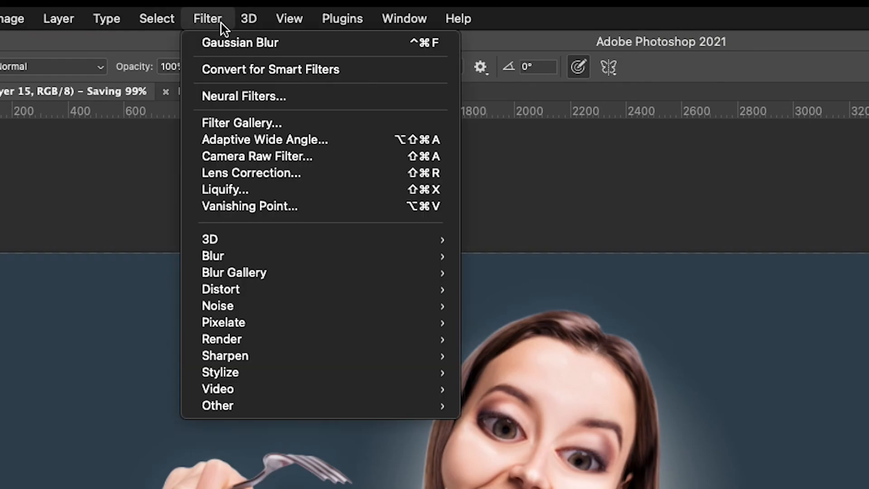
click(339, 159)
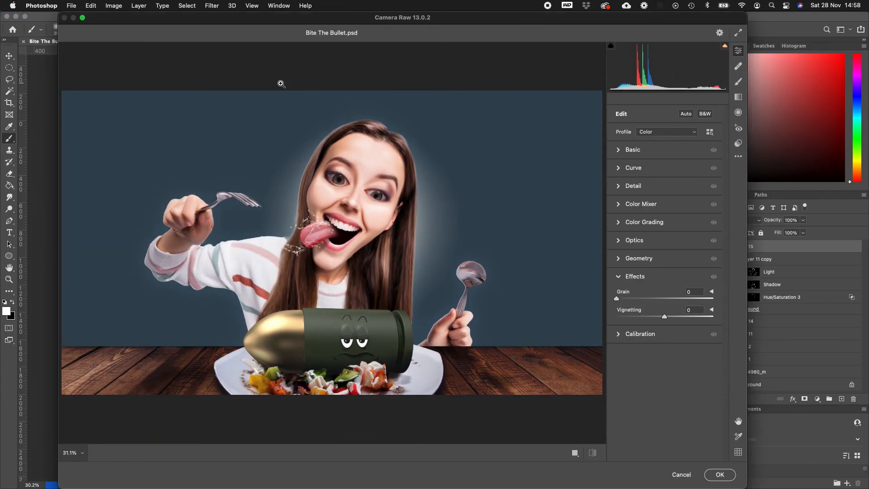
click(618, 149)
drag(664, 186, 671, 301)
mouse_move(665, 316)
mouse_down()
mouse_move(704, 314)
mouse_move(668, 317)
mouse_up()
drag(664, 331, 687, 331)
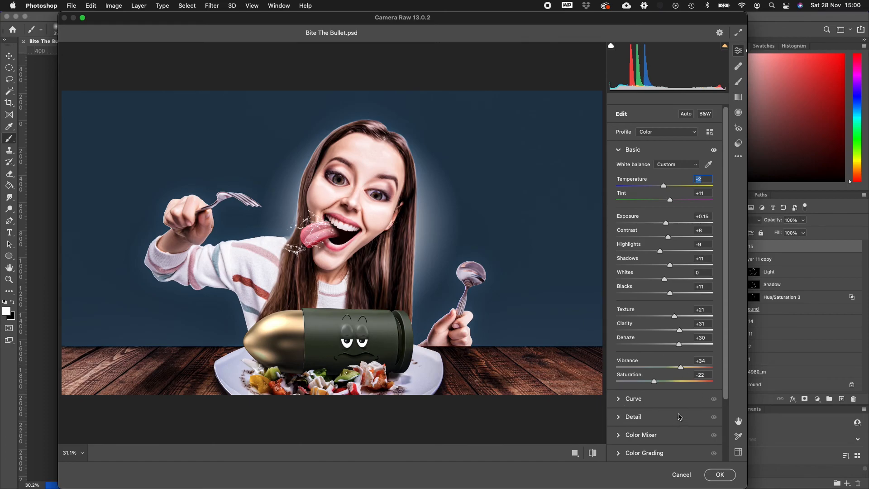
Darken the image edges in Camera Raw with a vignetting value of -31.
scroll(679, 416, down, 3)
click(628, 436)
drag(665, 316, 649, 317)
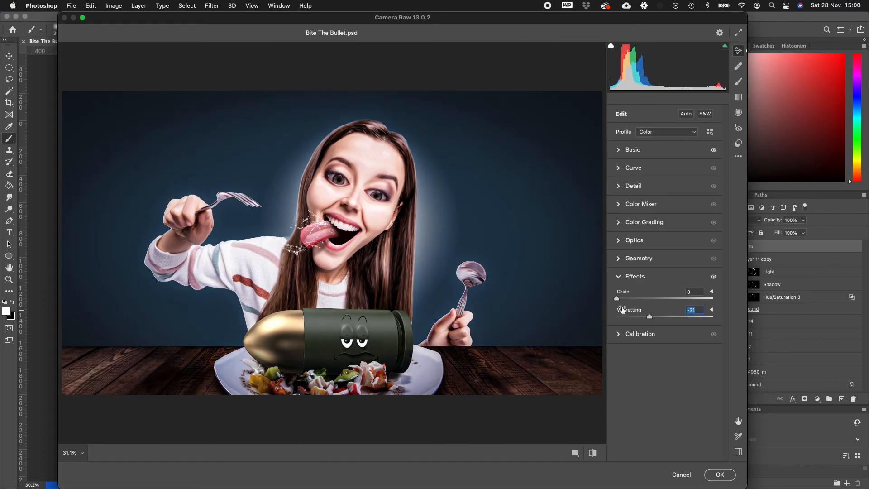
Shift the hue of the blues toward teal with the Camera Raw Color Mixer.
click(669, 221)
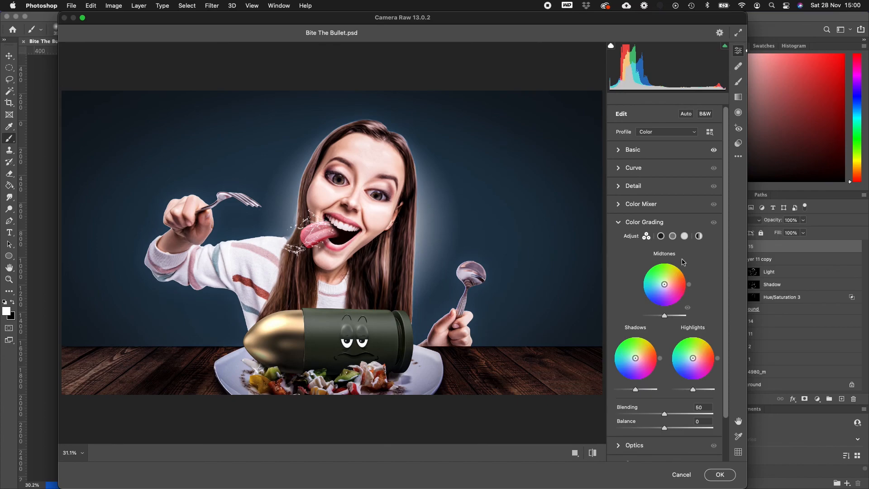
click(666, 204)
drag(670, 323, 647, 323)
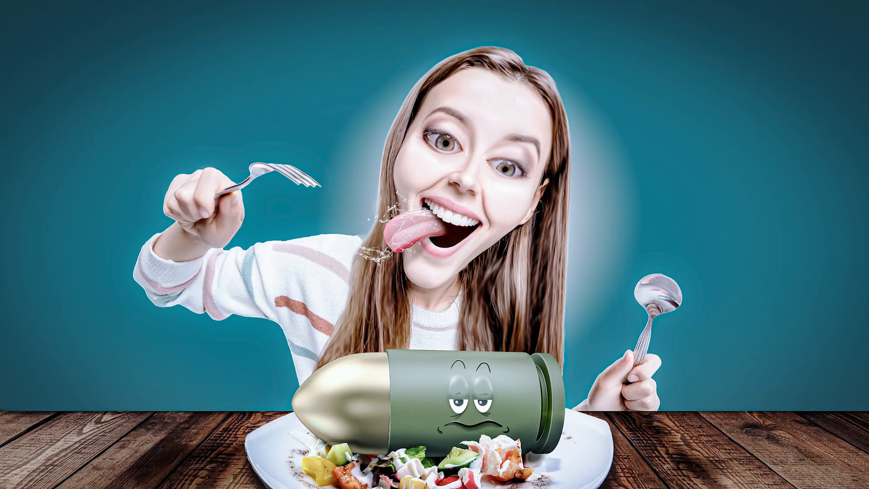